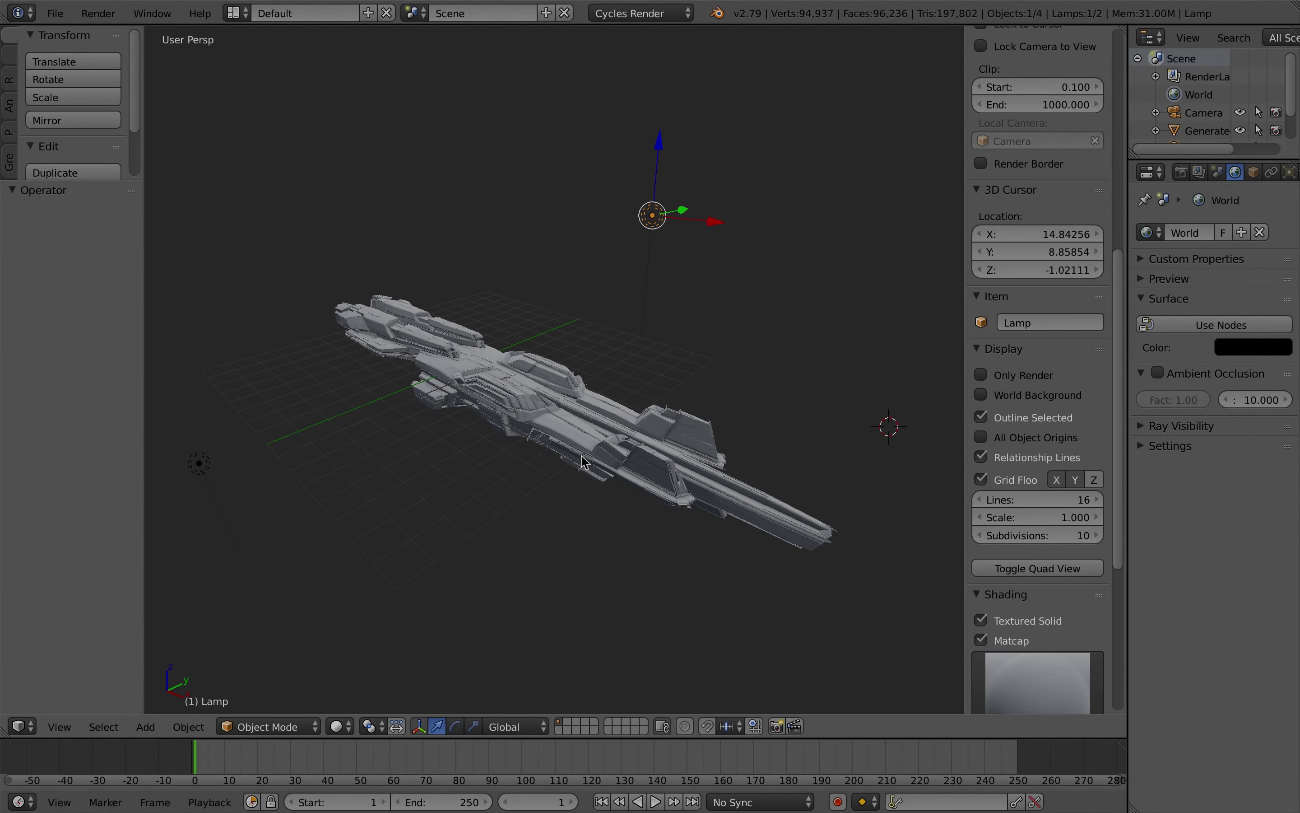
{"action": "middle_click_drag", "start_coordinate": [553, 376], "coordinate": [523, 434]}
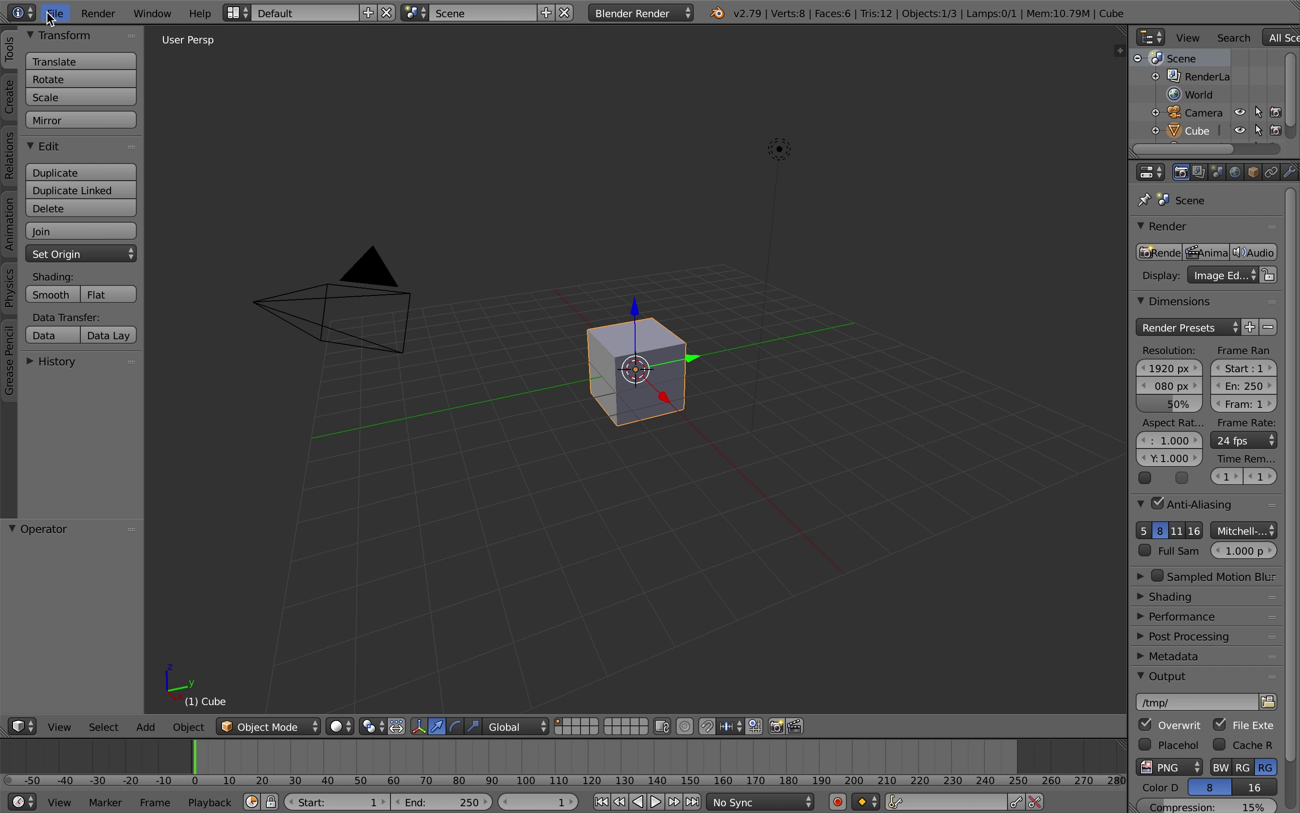
- Search the user preferences add-ons for "Shape" and expand the details of the Random 3D Shape Generator
{"action": "left_click", "coordinate": [51, 15]}
{"action": "left_click", "coordinate": [123, 215]}
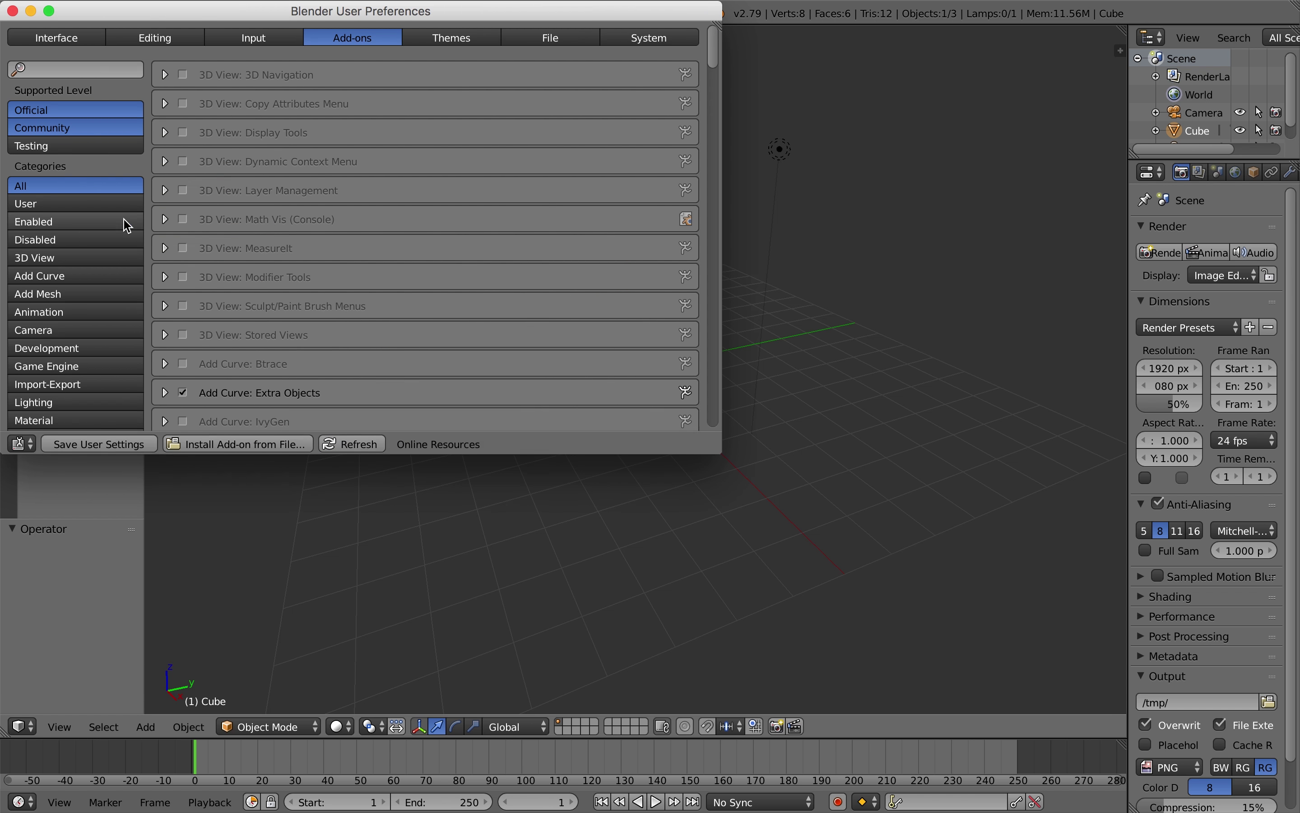
{"action": "left_click", "coordinate": [47, 72]}
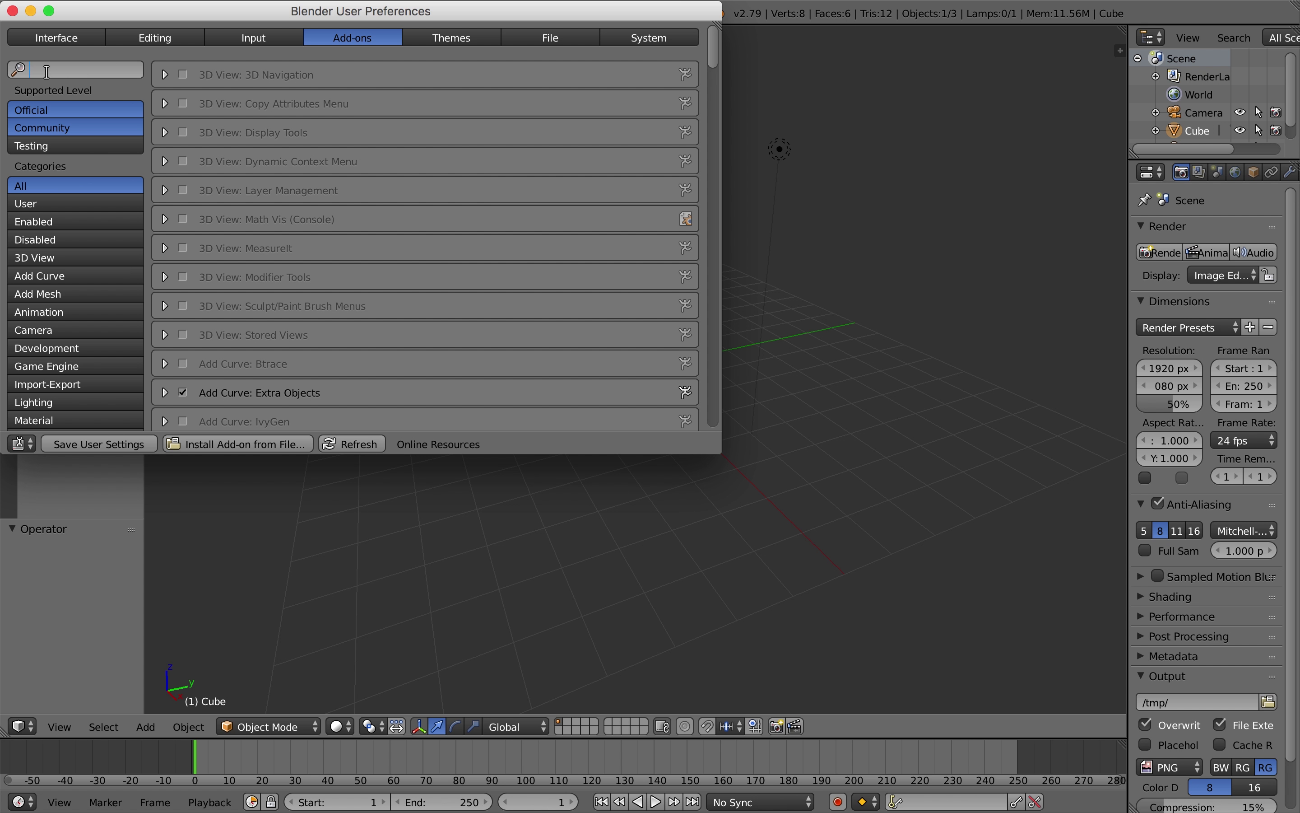
{"action": "type", "text": "Shap"}
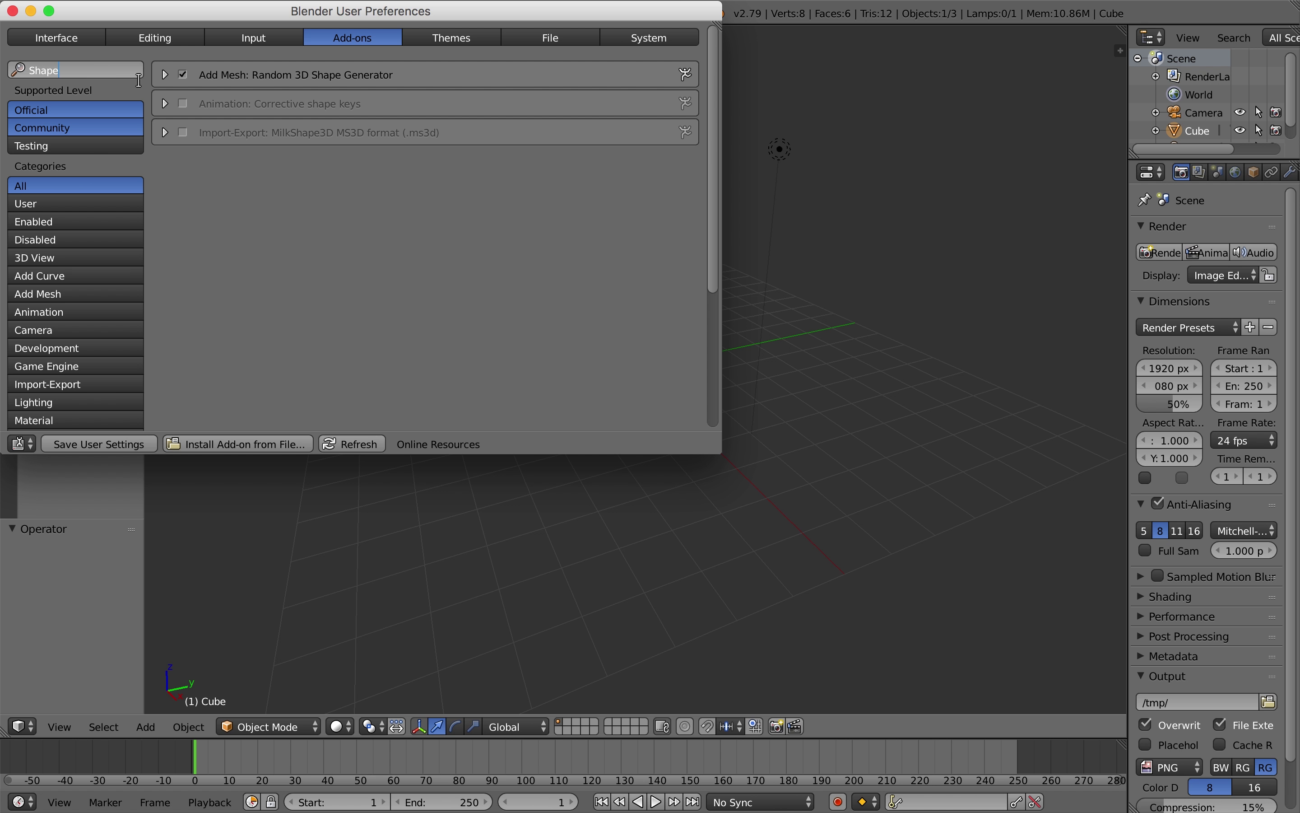
{"action": "type", "text": "e"}
{"action": "key", "text": "Return"}
{"action": "left_click", "coordinate": [166, 76]}
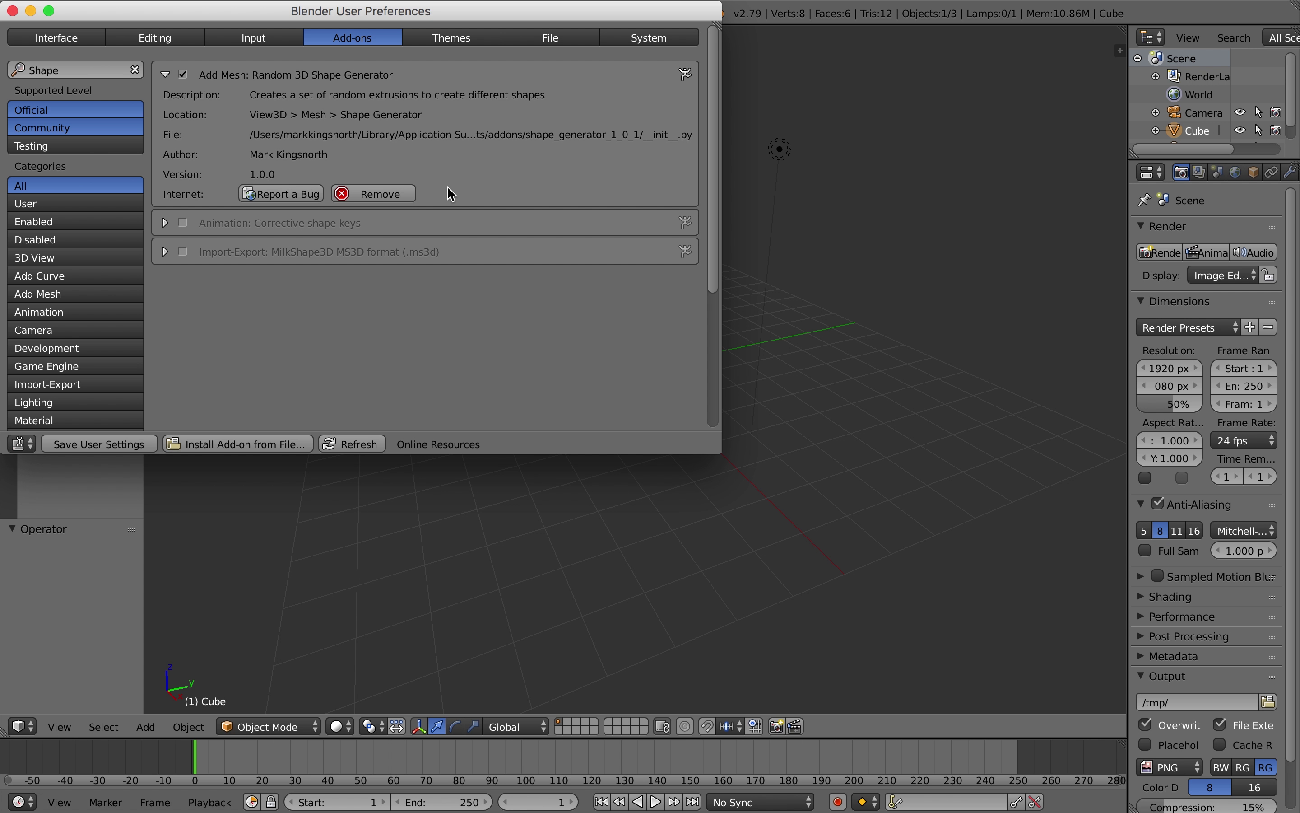
- Look up the add-ons matching "Plat" and "Generate", expand Generate Plates with Greebles, and close the user preferences
{"action": "left_click", "coordinate": [86, 70]}
{"action": "type", "text": "Plat"}
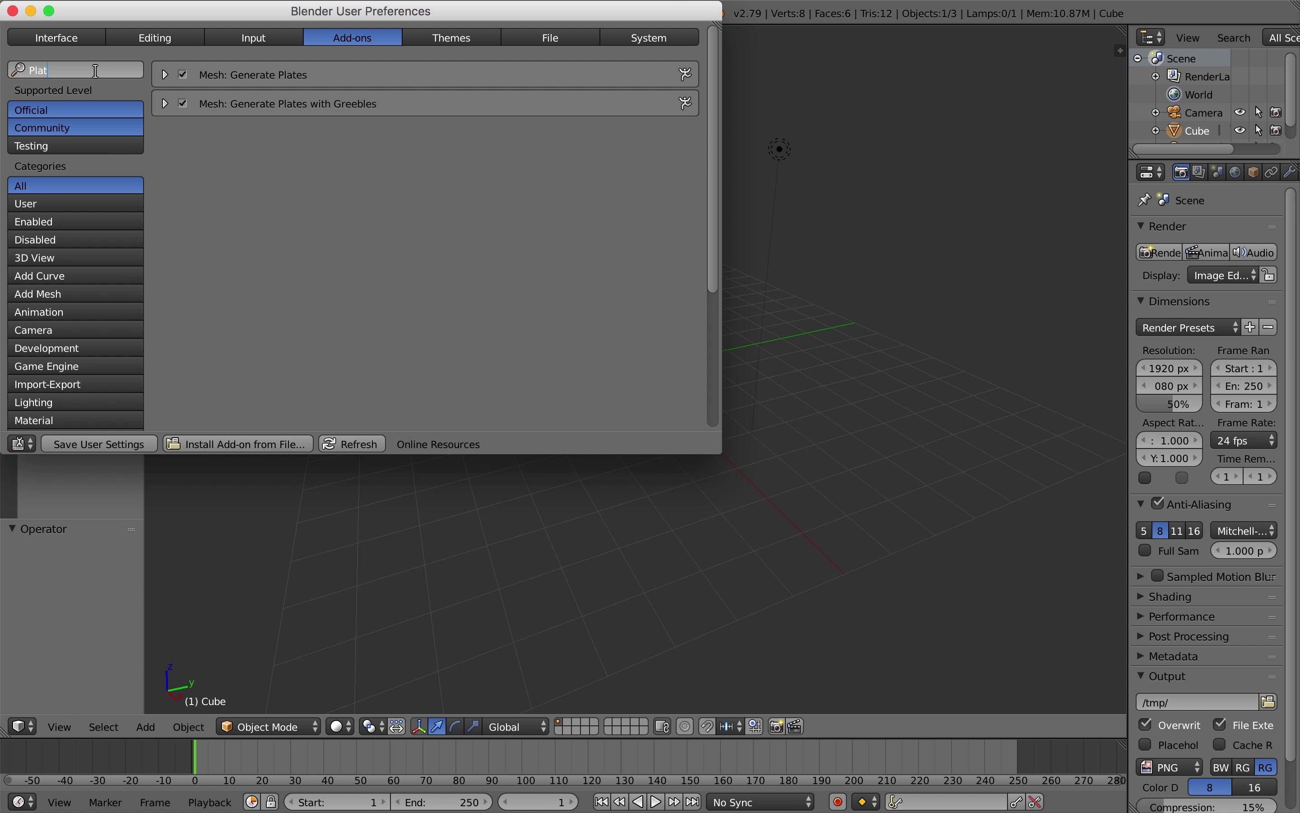
{"action": "left_click", "coordinate": [166, 104]}
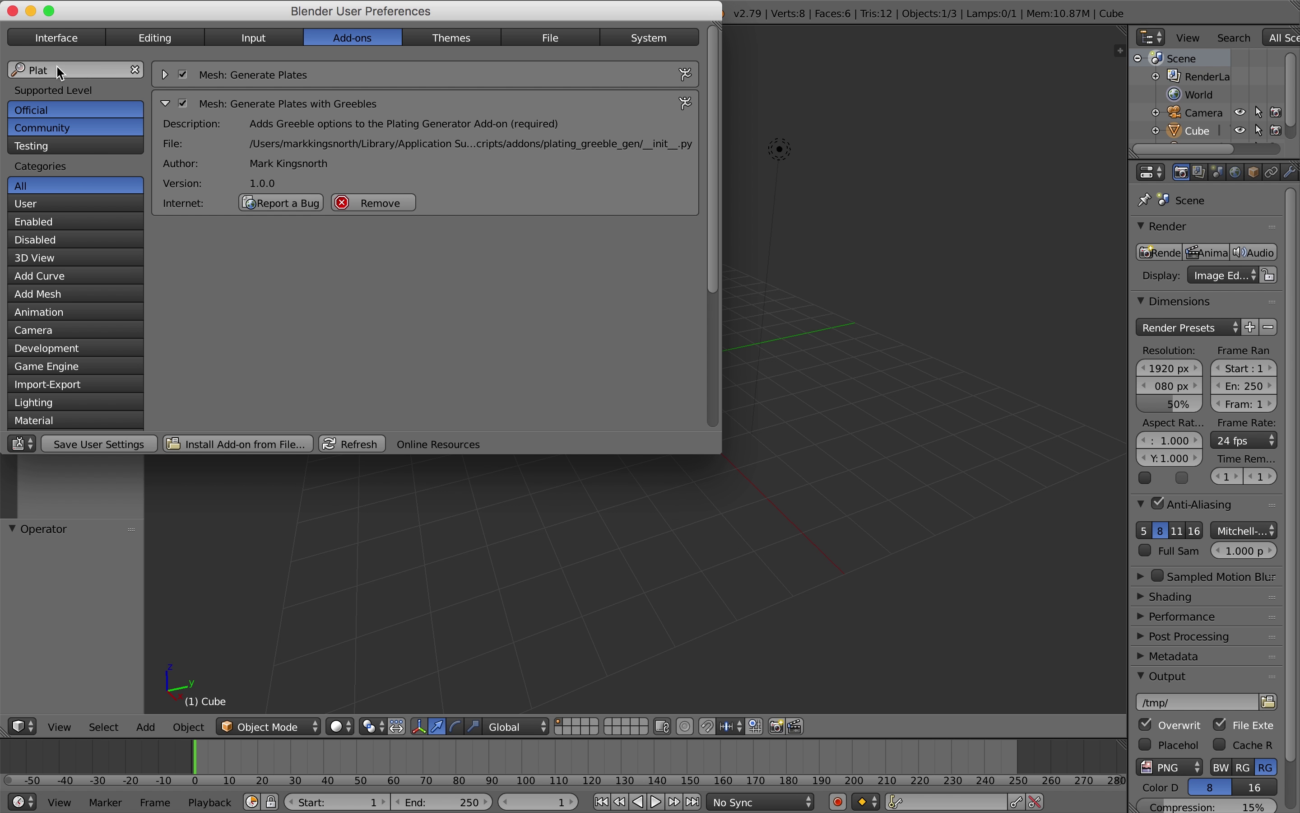
{"action": "left_click", "coordinate": [56, 69]}
{"action": "type", "text": "Generate"}
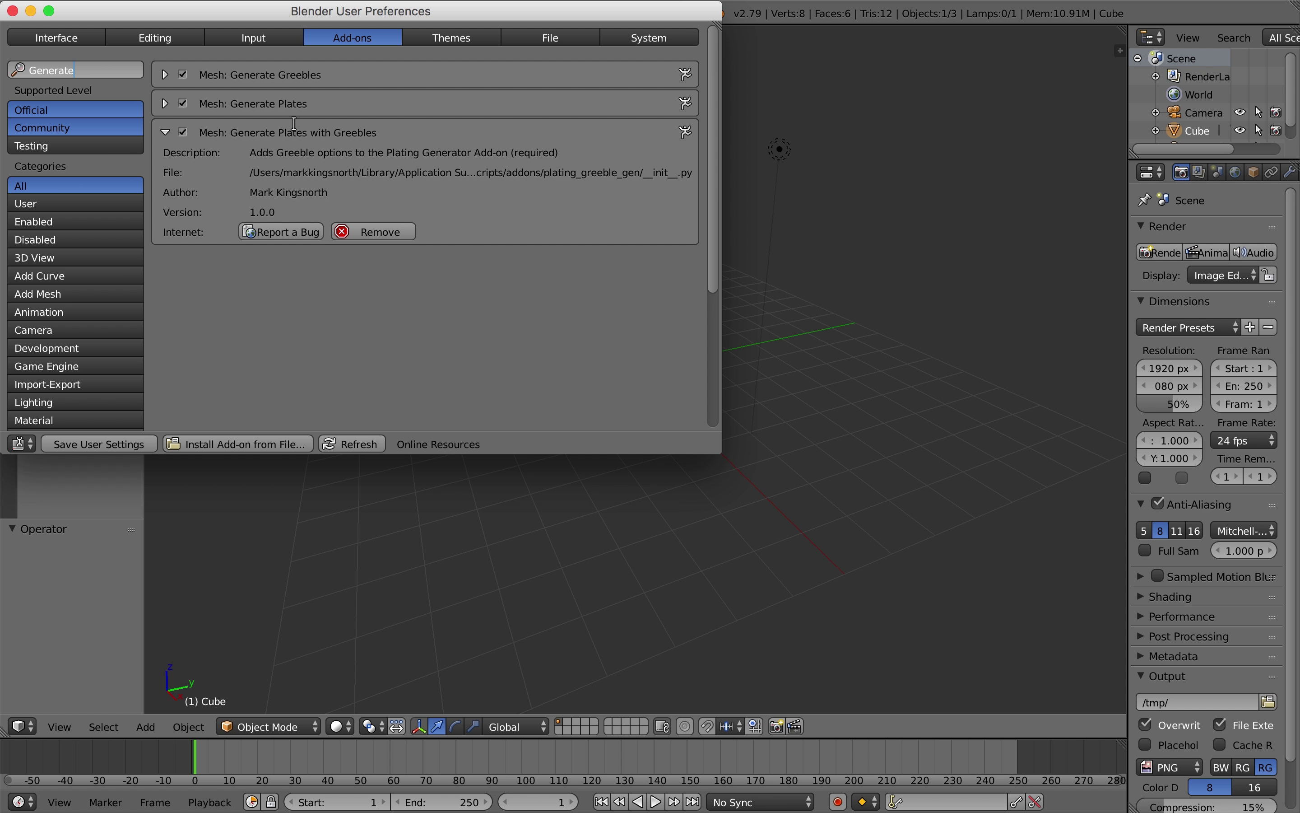
{"action": "left_click", "coordinate": [13, 11]}
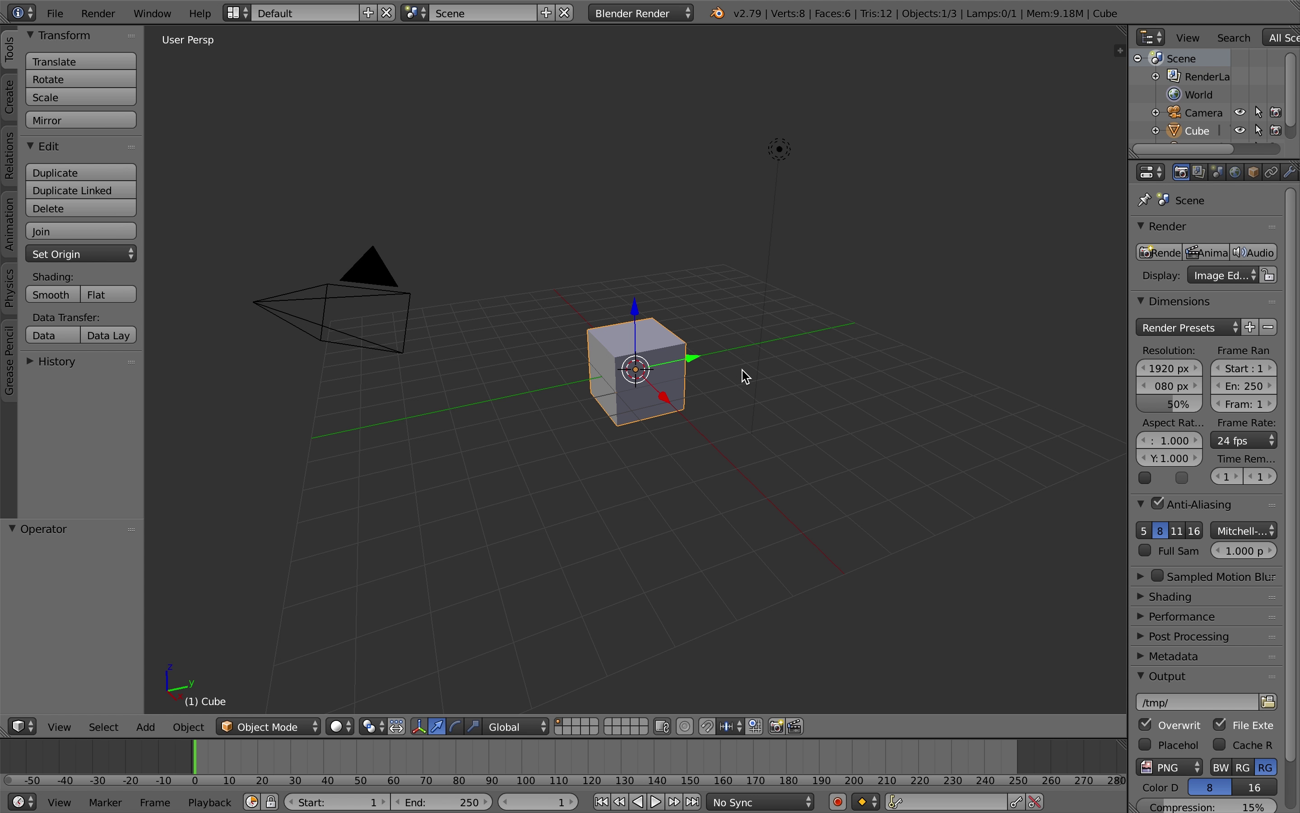
- Show the 3D view's properties and turn on Only Render in the display settings
{"action": "middle_click_drag", "start_coordinate": [746, 376], "coordinate": [677, 393]}
{"action": "scroll", "coordinate": [675, 395], "scroll_direction": "up", "scroll_amount": 4}
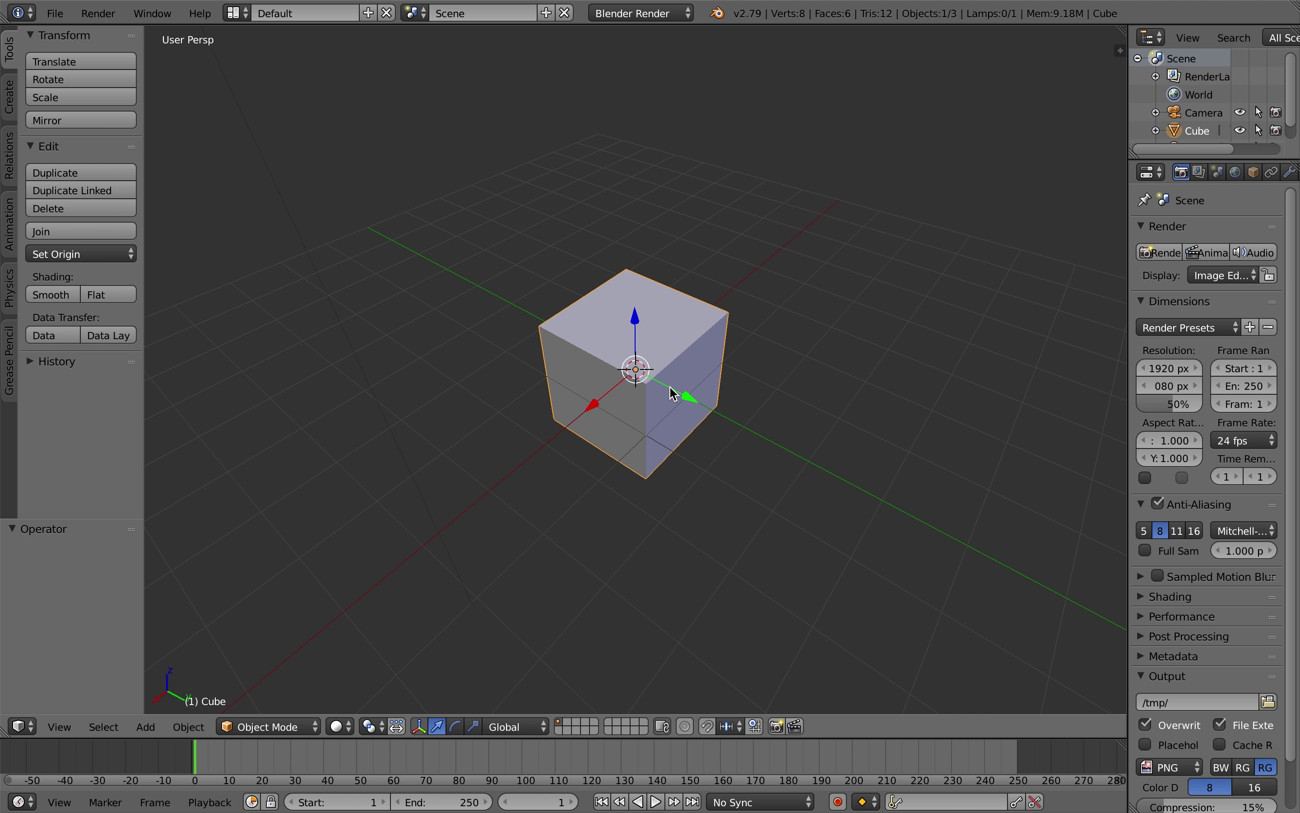
{"action": "key", "text": "n"}
{"action": "scroll", "coordinate": [1003, 426], "scroll_direction": "down", "scroll_amount": 15}
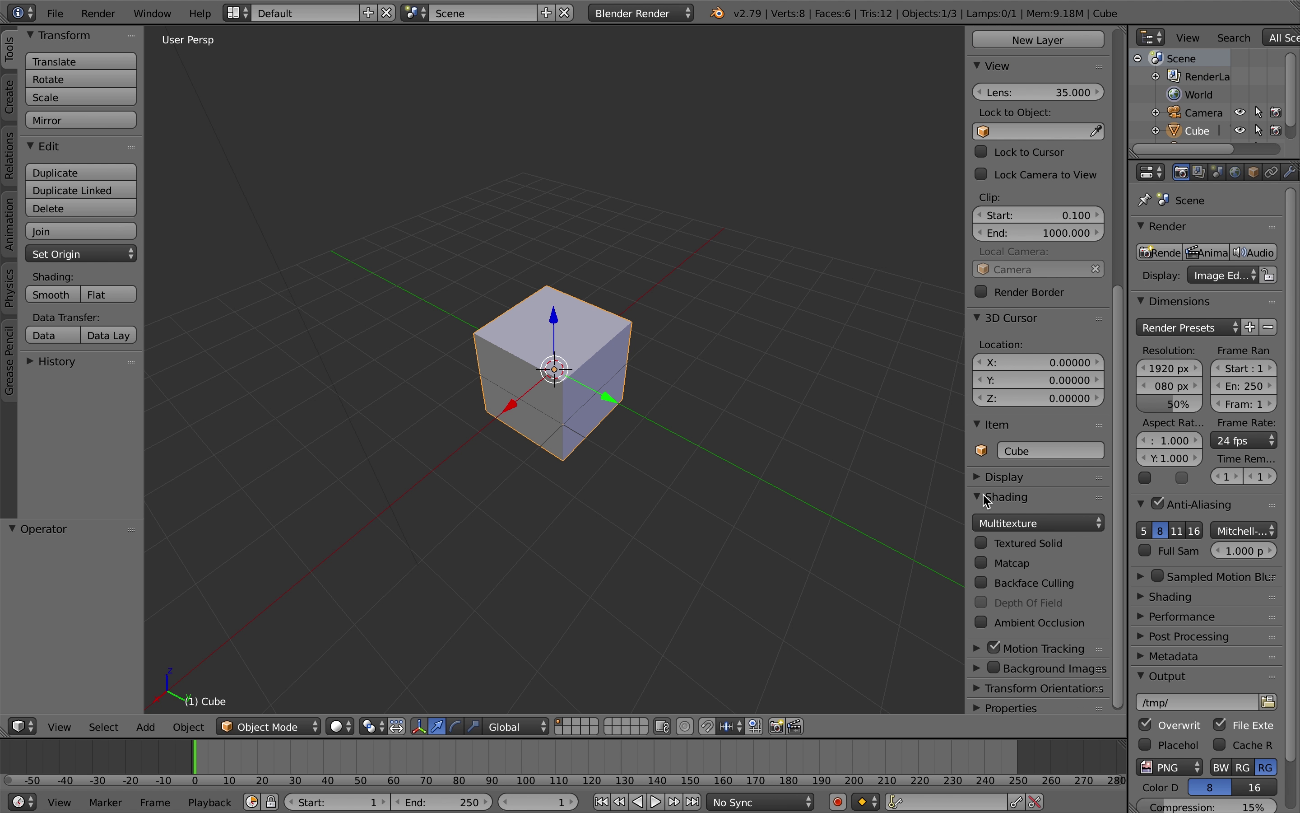
{"action": "scroll", "coordinate": [986, 507], "scroll_direction": "down", "scroll_amount": 1}
{"action": "left_click", "coordinate": [991, 474]}
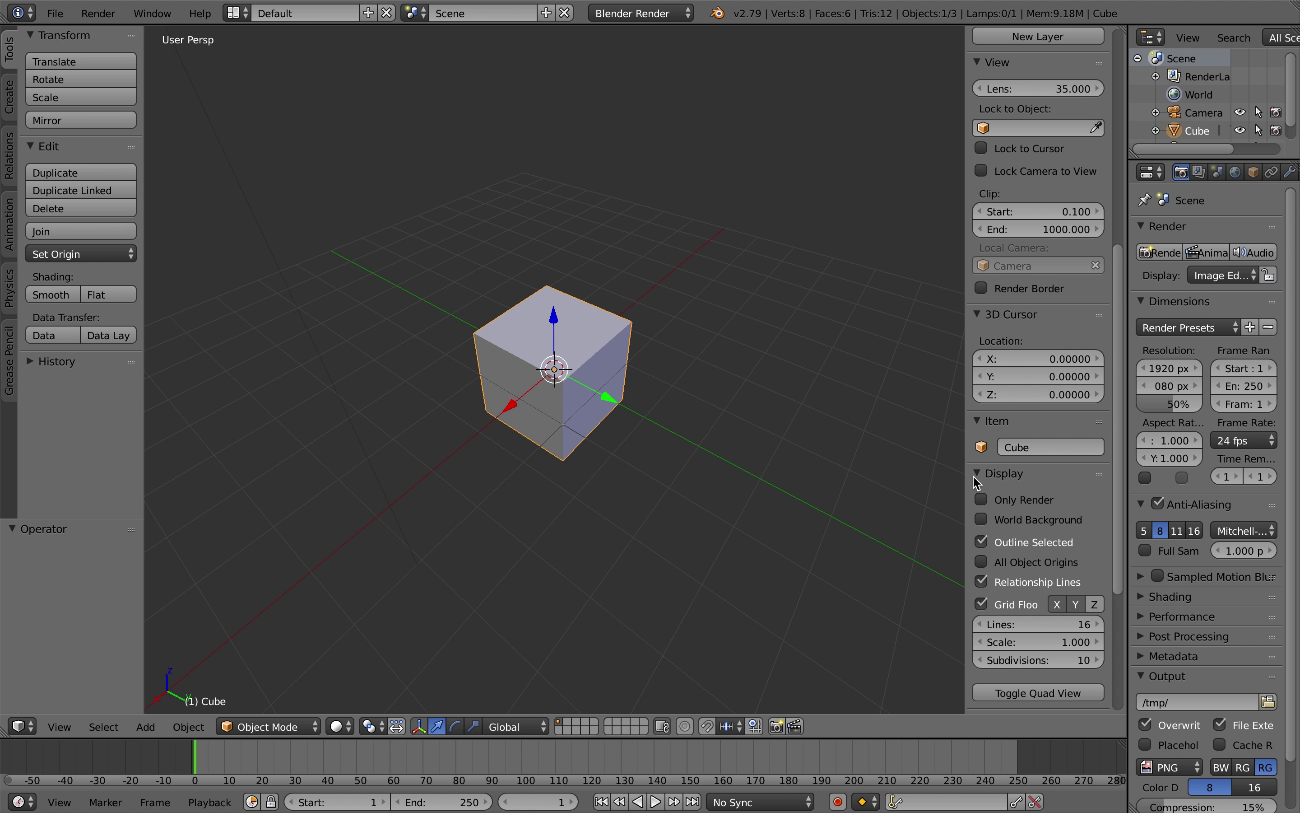
{"action": "left_click", "coordinate": [1023, 500]}
{"action": "left_click", "coordinate": [981, 475]}
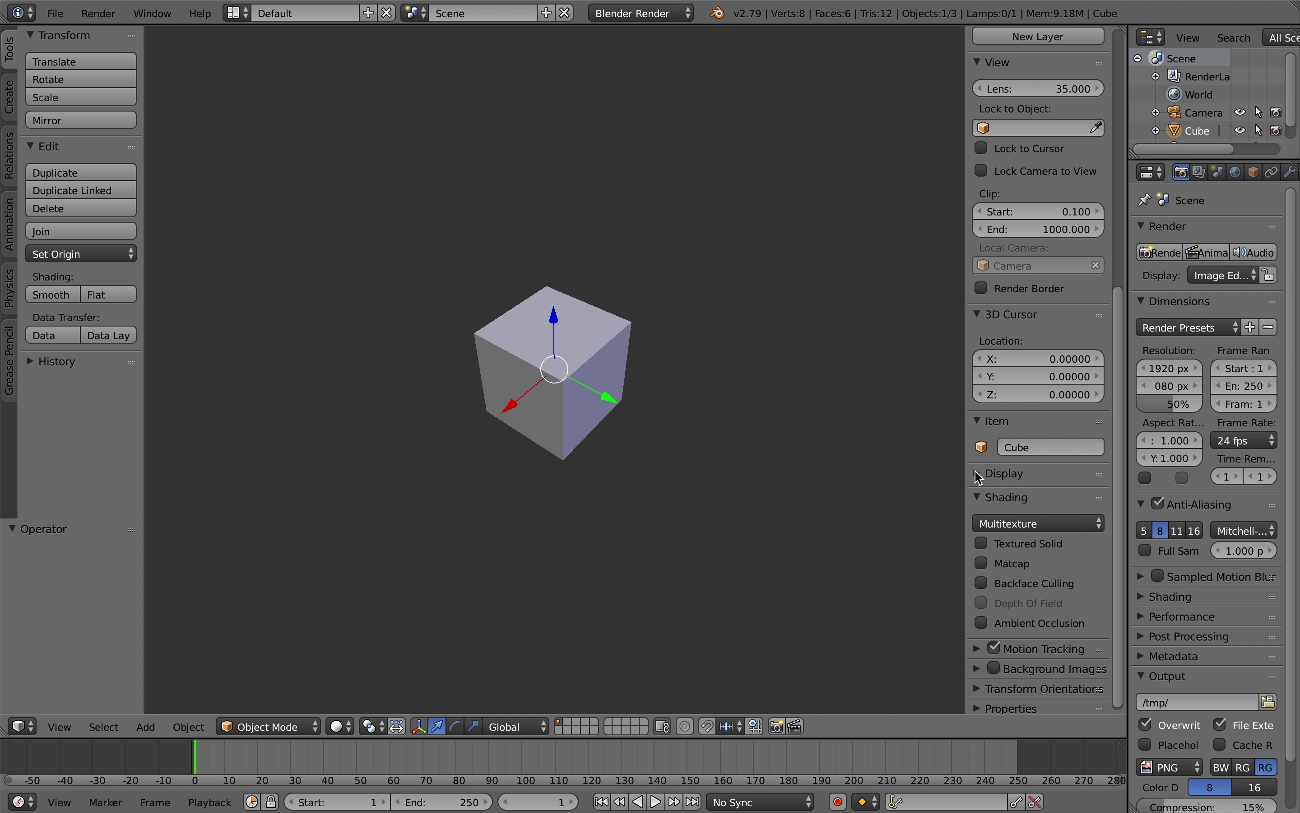
- Enable Ambient Occlusion, Matcap and Textured Solid in the viewport shading settings
{"action": "left_click", "coordinate": [1023, 618]}
{"action": "left_click", "coordinate": [1017, 560]}
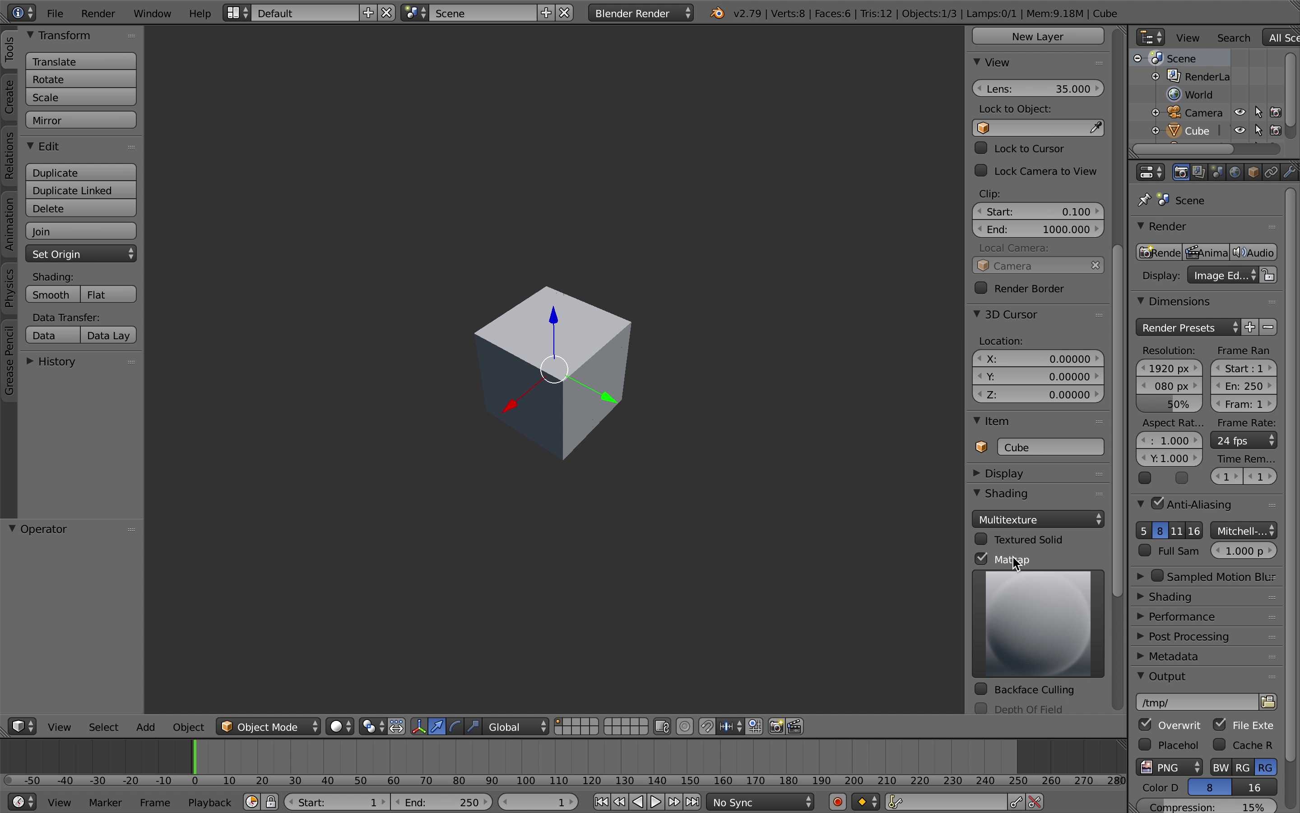
{"action": "left_click", "coordinate": [1015, 545]}
- Delete the default cube from the scene
{"action": "middle_click_drag", "start_coordinate": [693, 465], "coordinate": [596, 371]}
{"action": "scroll", "coordinate": [602, 374], "scroll_direction": "up", "scroll_amount": 2}
{"action": "key", "text": "x"}
{"action": "left_click", "coordinate": [596, 370]}
- Add a Shape Generator mesh and enlarge the operator area to show its settings
{"action": "key", "text": "shift+a"}
{"action": "mouse_move", "coordinate": [589, 372]}
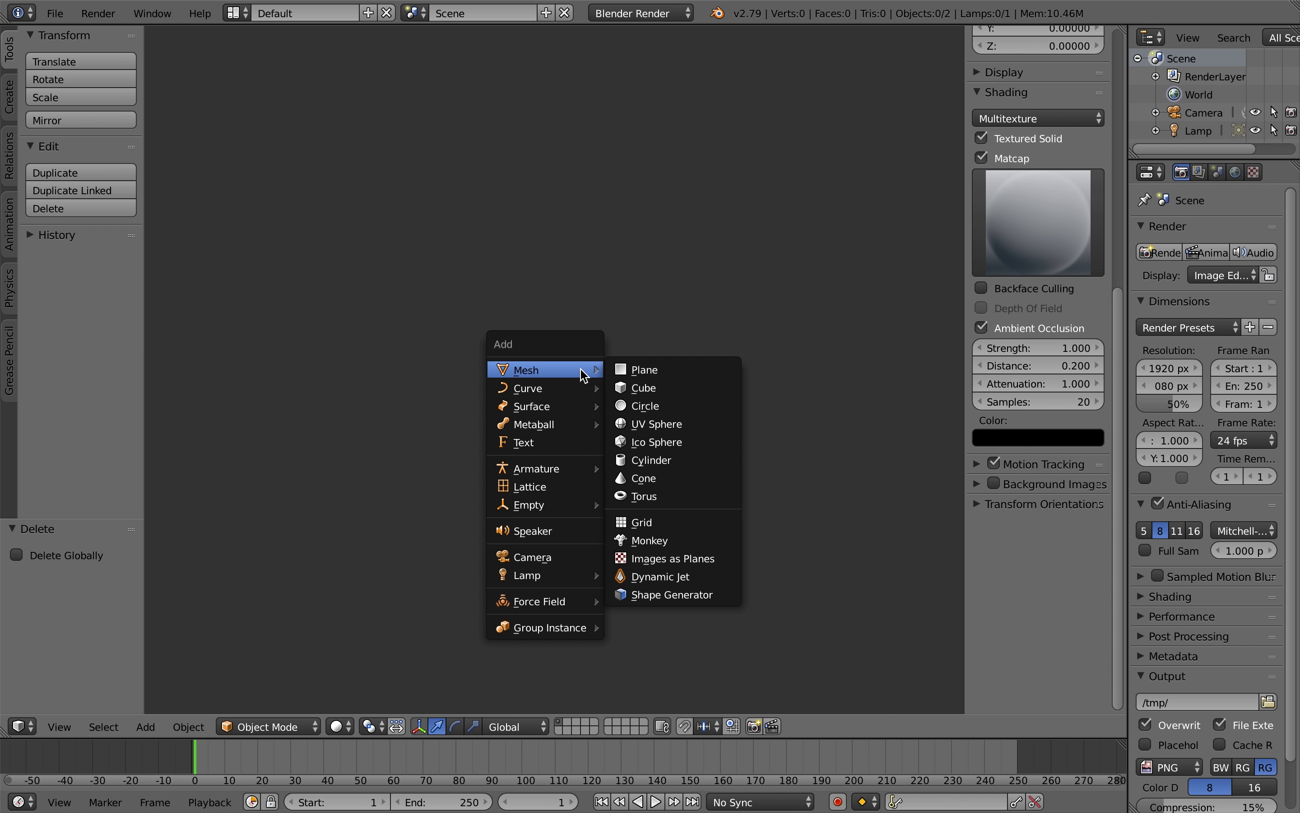
{"action": "left_click", "coordinate": [693, 602]}
{"action": "middle_click_drag", "start_coordinate": [630, 456], "coordinate": [465, 386]}
{"action": "scroll", "coordinate": [572, 365], "scroll_direction": "up", "scroll_amount": 2}
{"action": "middle_click_drag", "start_coordinate": [572, 364], "coordinate": [142, 495]}
{"action": "left_click_drag", "start_coordinate": [121, 519], "coordinate": [192, 93]}
- Try random seed 1090 on the generated shape and turn off its mirroring on X
{"action": "middle_click_drag", "start_coordinate": [655, 254], "coordinate": [502, 226]}
{"action": "left_click_drag", "start_coordinate": [161, 66], "coordinate": [231, 66]}
{"action": "scroll", "coordinate": [511, 491], "scroll_direction": "up", "scroll_amount": 5}
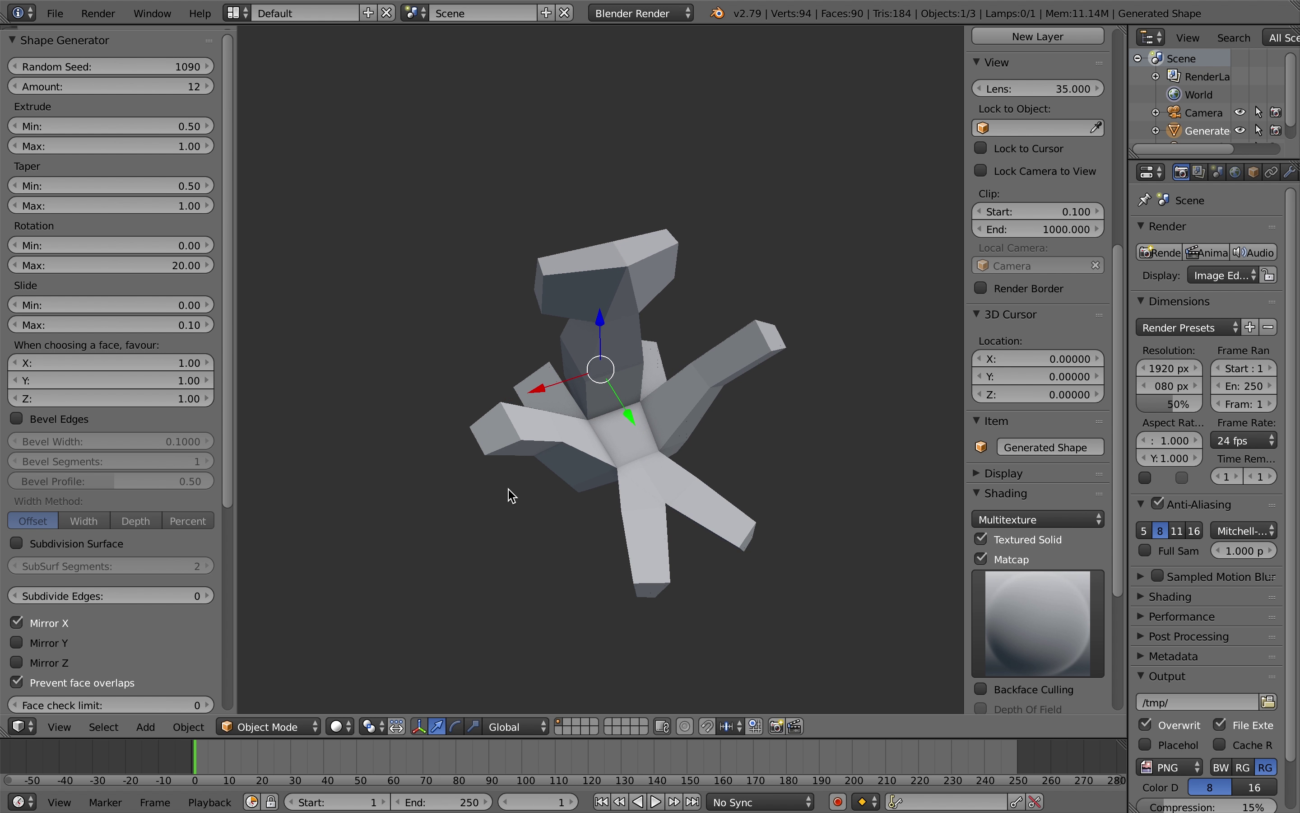
{"action": "left_click", "coordinate": [18, 622]}
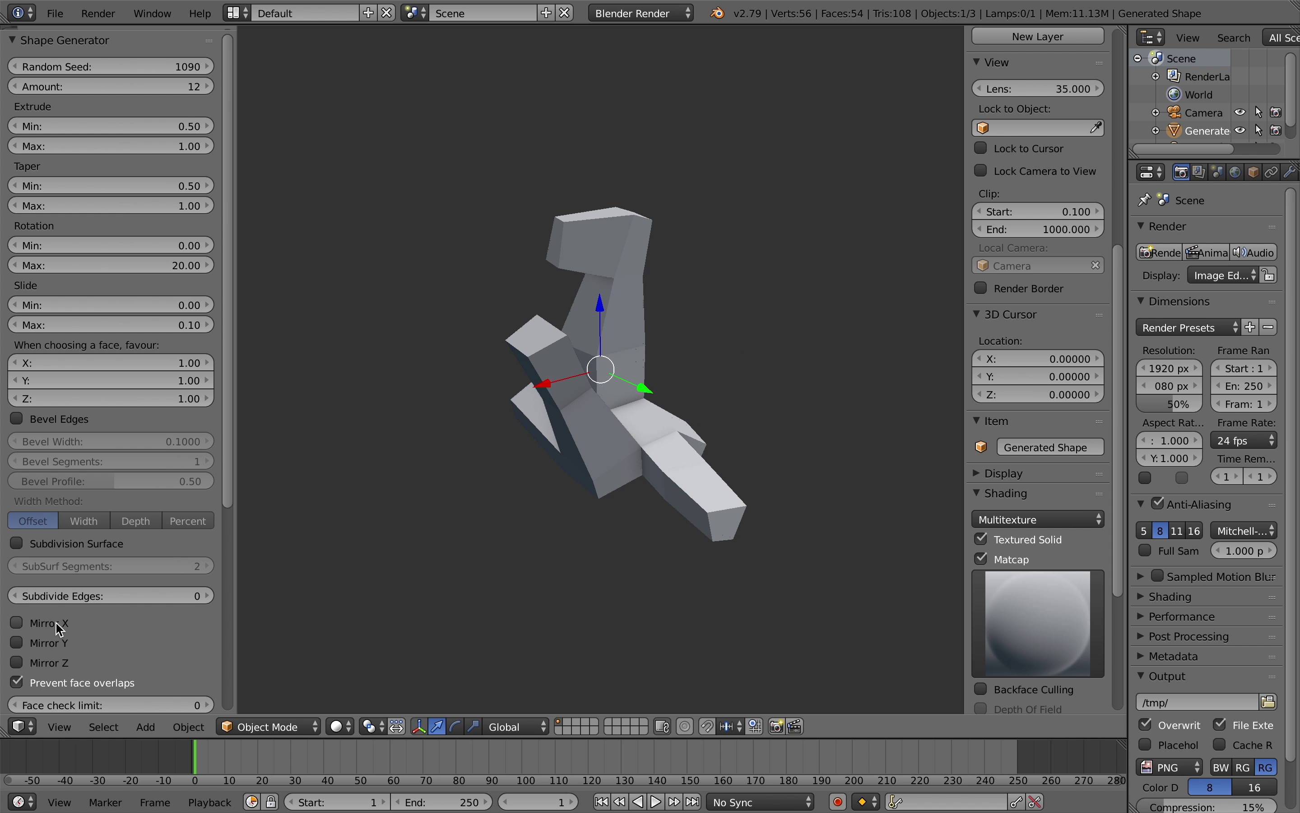
{"action": "middle_click_drag", "start_coordinate": [501, 509], "coordinate": [502, 416]}
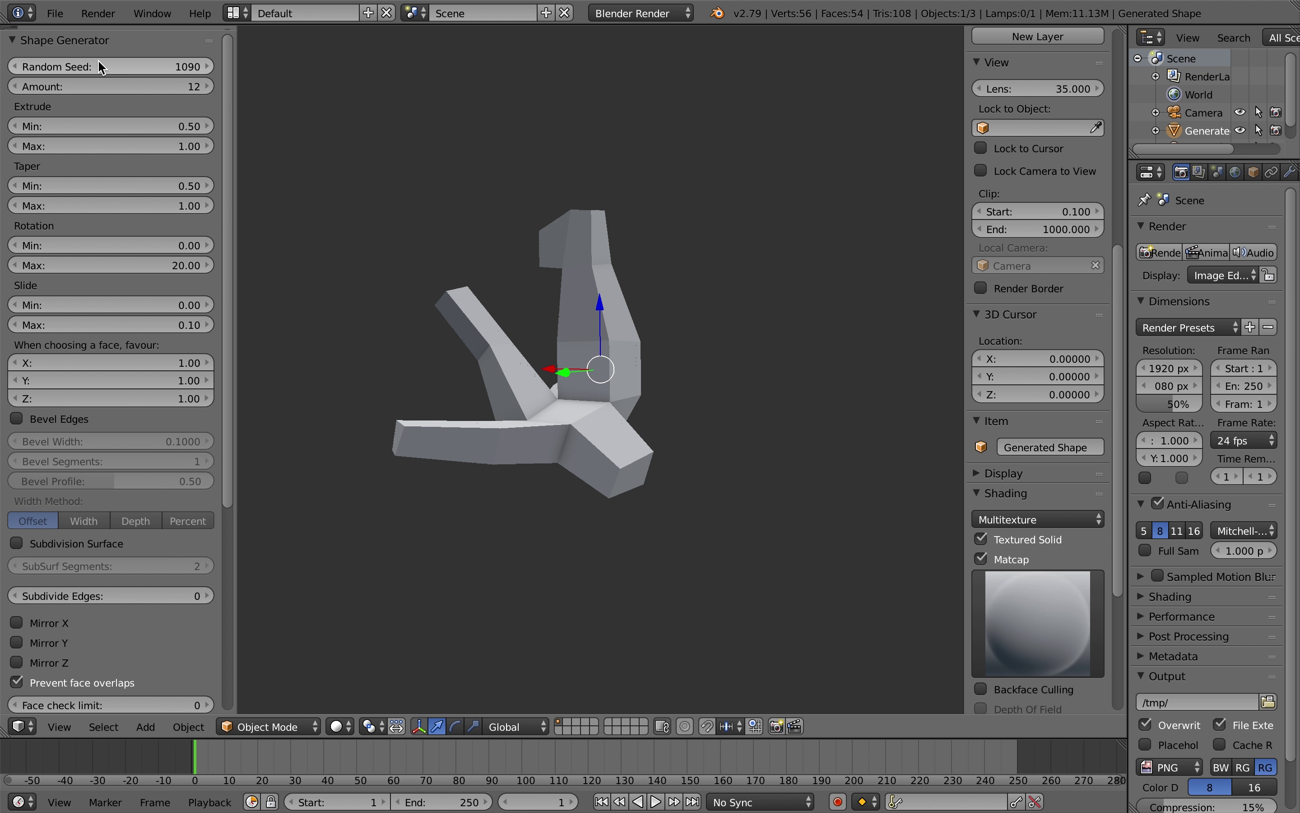
- Set the generated shape's random seed to 1124 and turn on Mirror X
{"action": "left_click_drag", "start_coordinate": [108, 66], "coordinate": [178, 66]}
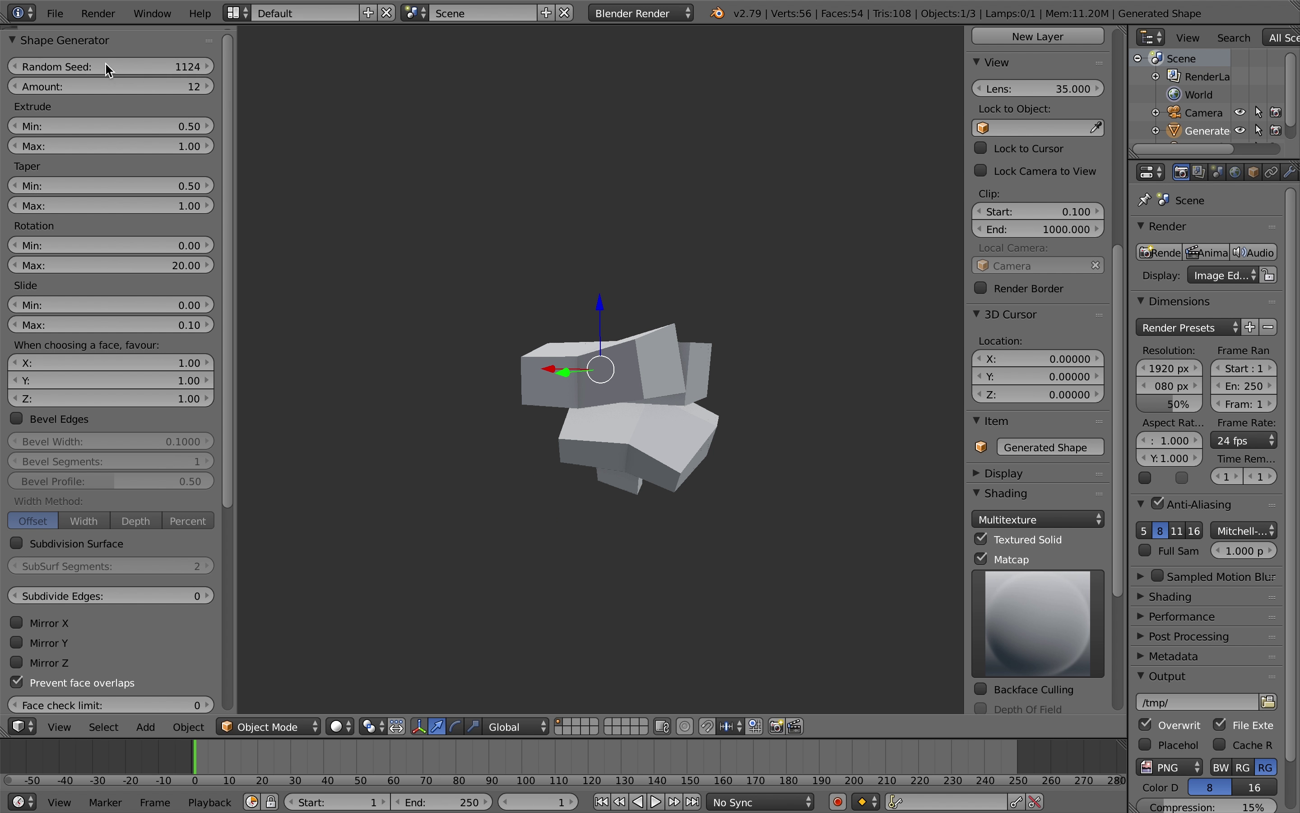
{"action": "left_click", "coordinate": [65, 623]}
{"action": "middle_click_drag", "start_coordinate": [497, 383], "coordinate": [595, 380]}
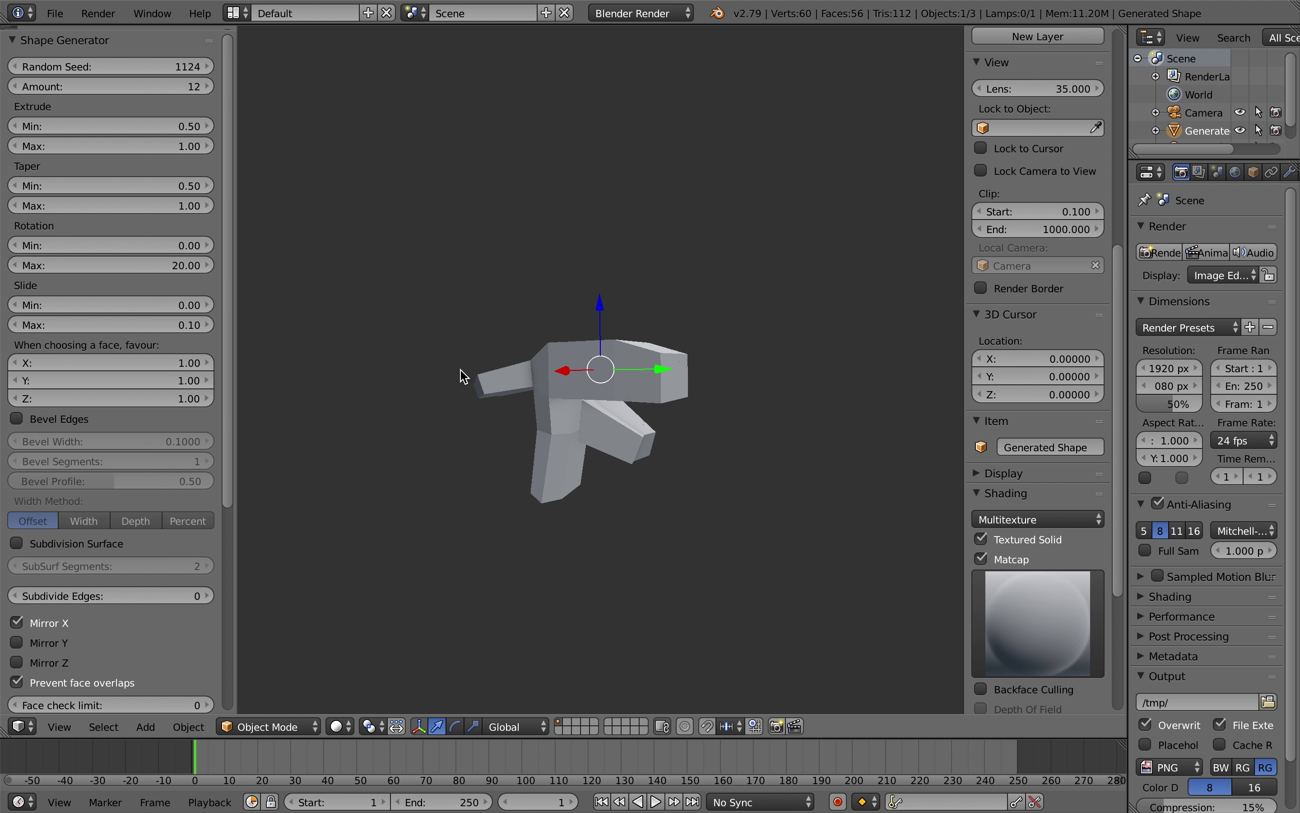
{"action": "scroll", "coordinate": [460, 374], "scroll_direction": "down", "scroll_amount": 2}
{"action": "scroll", "coordinate": [462, 376], "scroll_direction": "up", "scroll_amount": 3}
{"action": "middle_click_drag", "start_coordinate": [465, 376], "coordinate": [461, 396]}
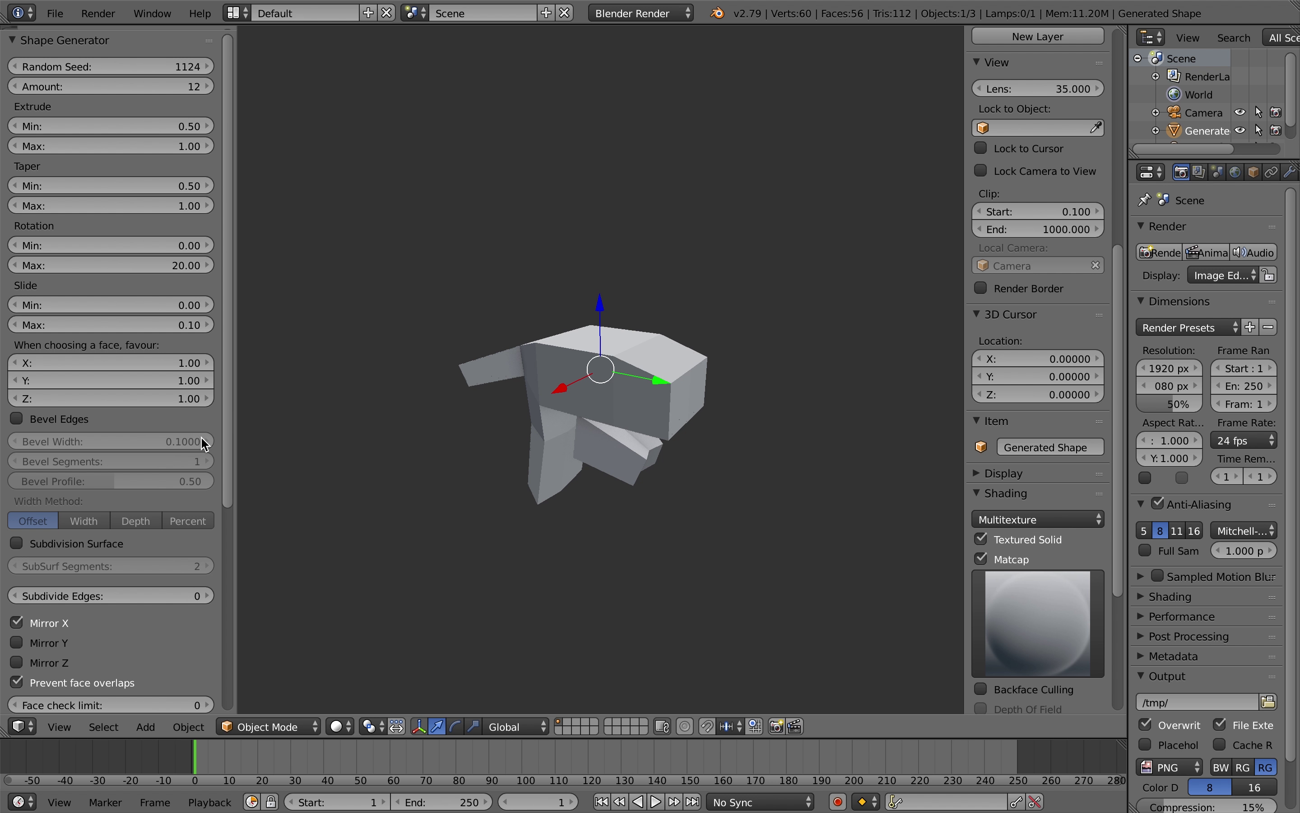
- Set the generated shape's Y scale to 2.5 and slightly reduce its X scale
{"action": "left_click_drag", "start_coordinate": [231, 458], "coordinate": [230, 658]}
{"action": "double_click", "coordinate": [138, 678]}
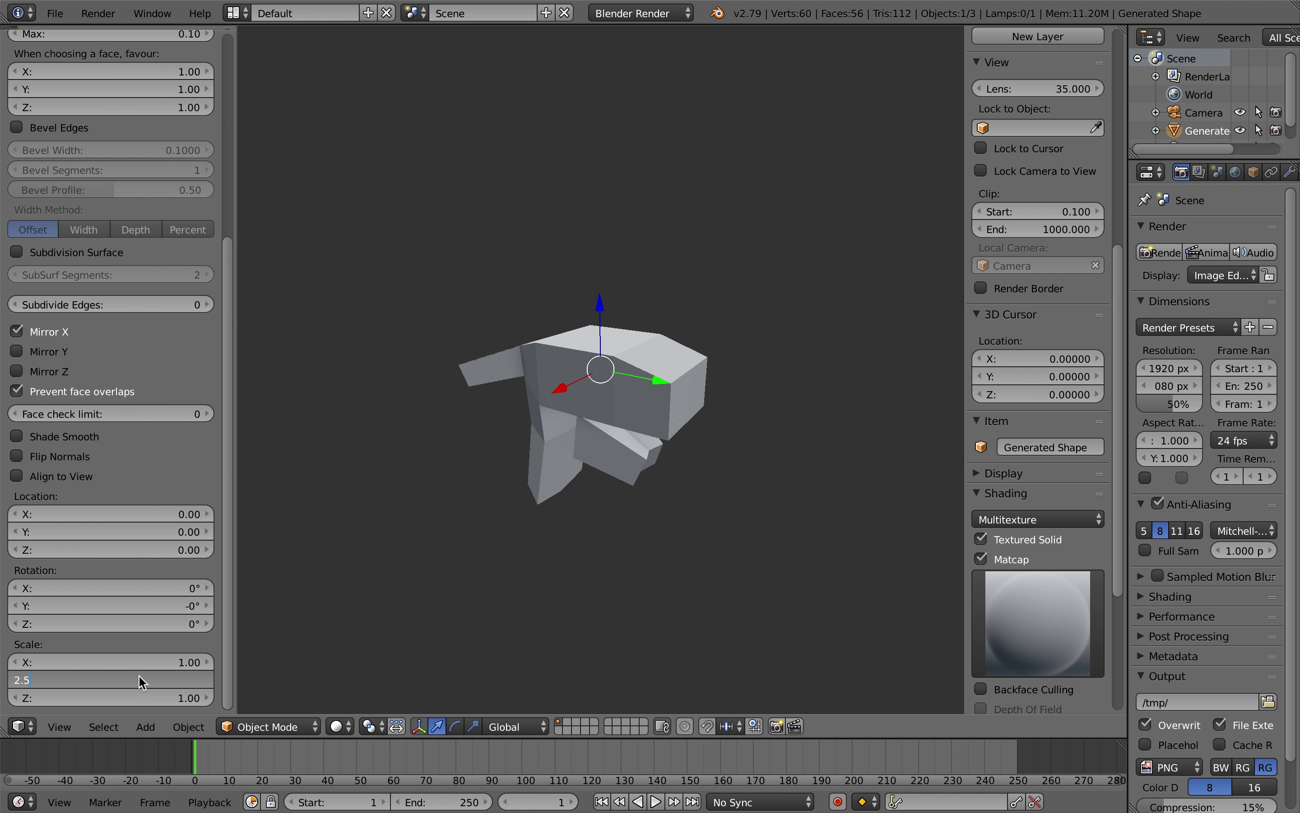
{"action": "type", "text": "2.5"}
{"action": "key", "text": "Return"}
{"action": "middle_click_drag", "start_coordinate": [731, 433], "coordinate": [746, 499]}
{"action": "mouse_move", "coordinate": [134, 661]}
{"action": "left_mouse_down"}
{"action": "mouse_move", "coordinate": [94, 662]}
{"action": "mouse_move", "coordinate": [140, 662]}
{"action": "mouse_move", "coordinate": [116, 661]}
{"action": "left_mouse_up"}
- Set the generated shape's maximum rotation to 0
{"action": "scroll", "coordinate": [135, 258], "scroll_direction": "up", "scroll_amount": 8}
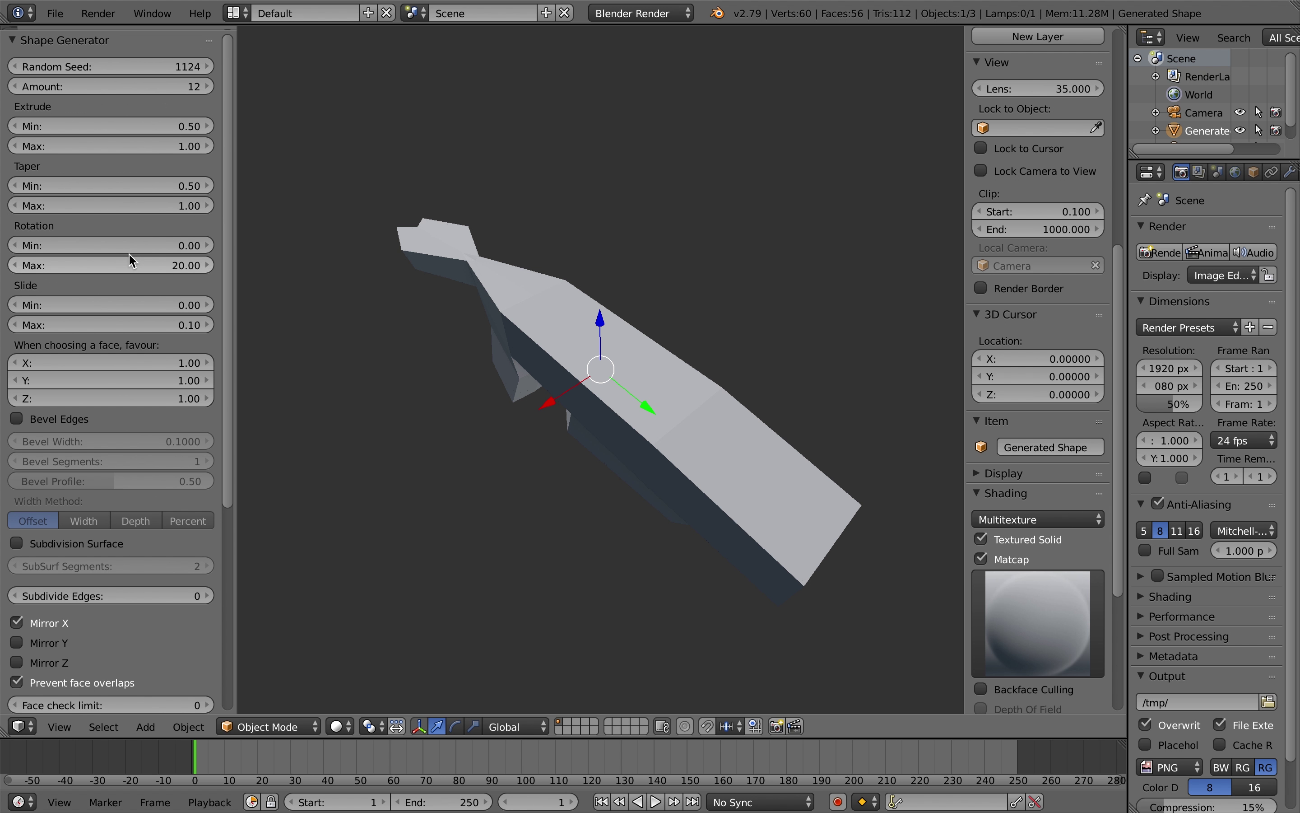
{"action": "left_click_drag", "start_coordinate": [194, 268], "coordinate": [177, 270]}
{"action": "left_click", "coordinate": [152, 264]}
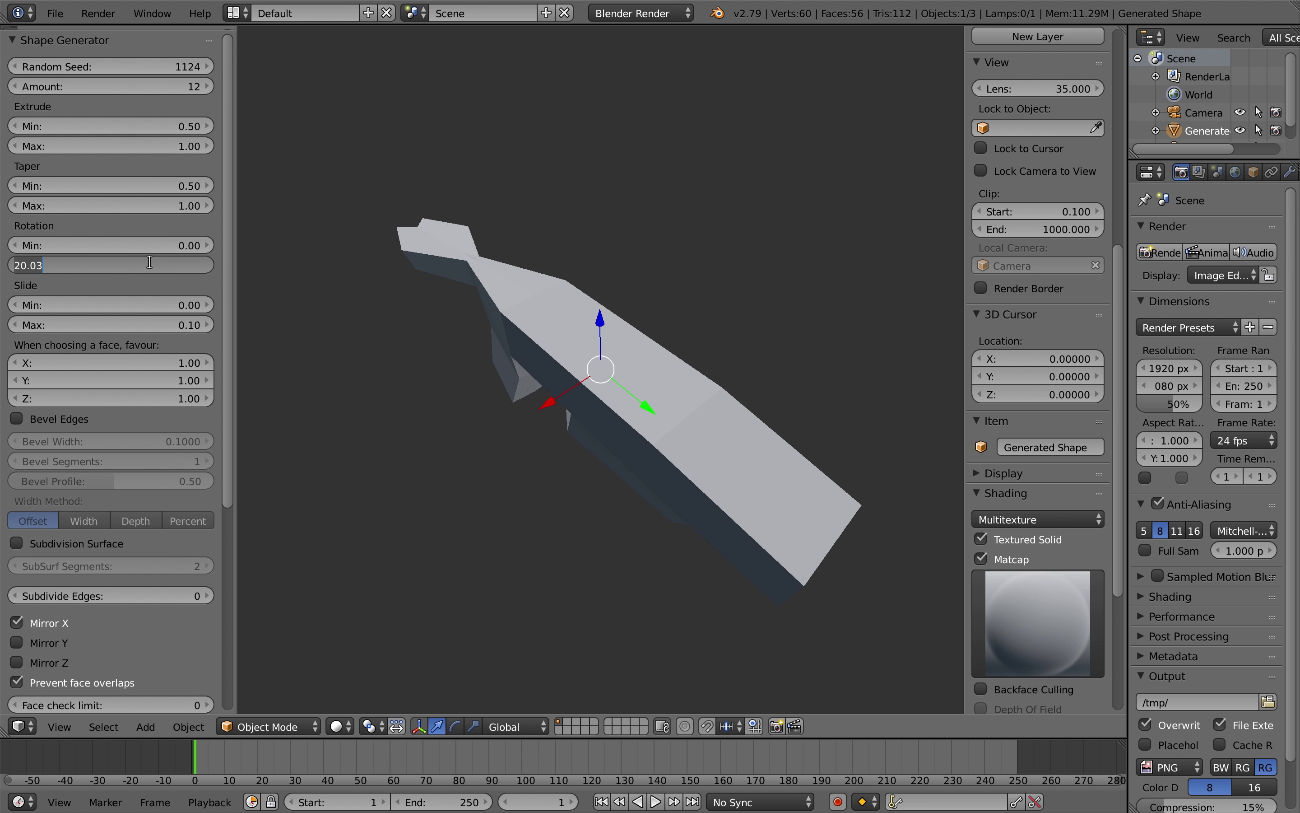
{"action": "type", "text": "0"}
{"action": "key", "text": "Return"}
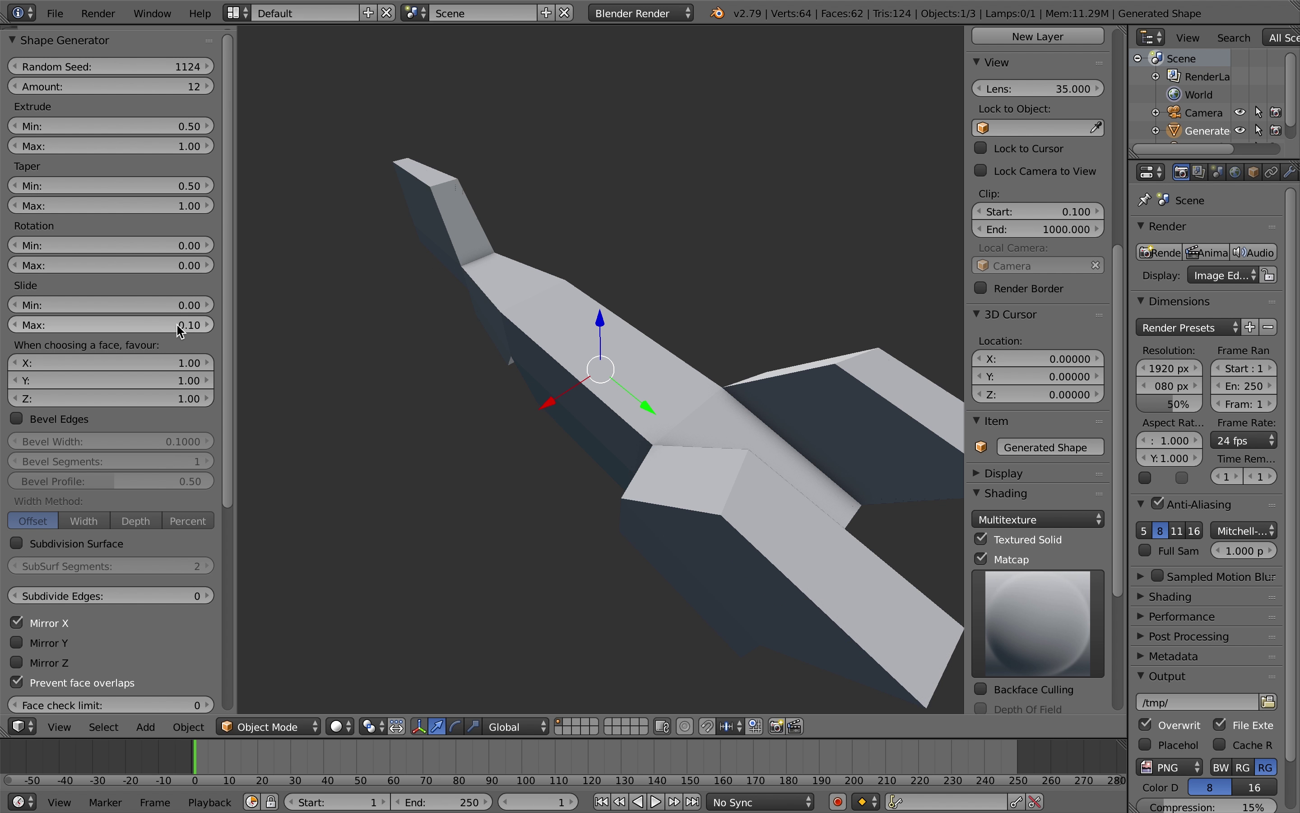
- Set the generated shape's maximum slide to 0
{"action": "left_click", "coordinate": [180, 324]}
{"action": "type", "text": "0"}
{"action": "key", "text": "Return"}
{"action": "middle_click_drag", "start_coordinate": [591, 338], "coordinate": [554, 305]}
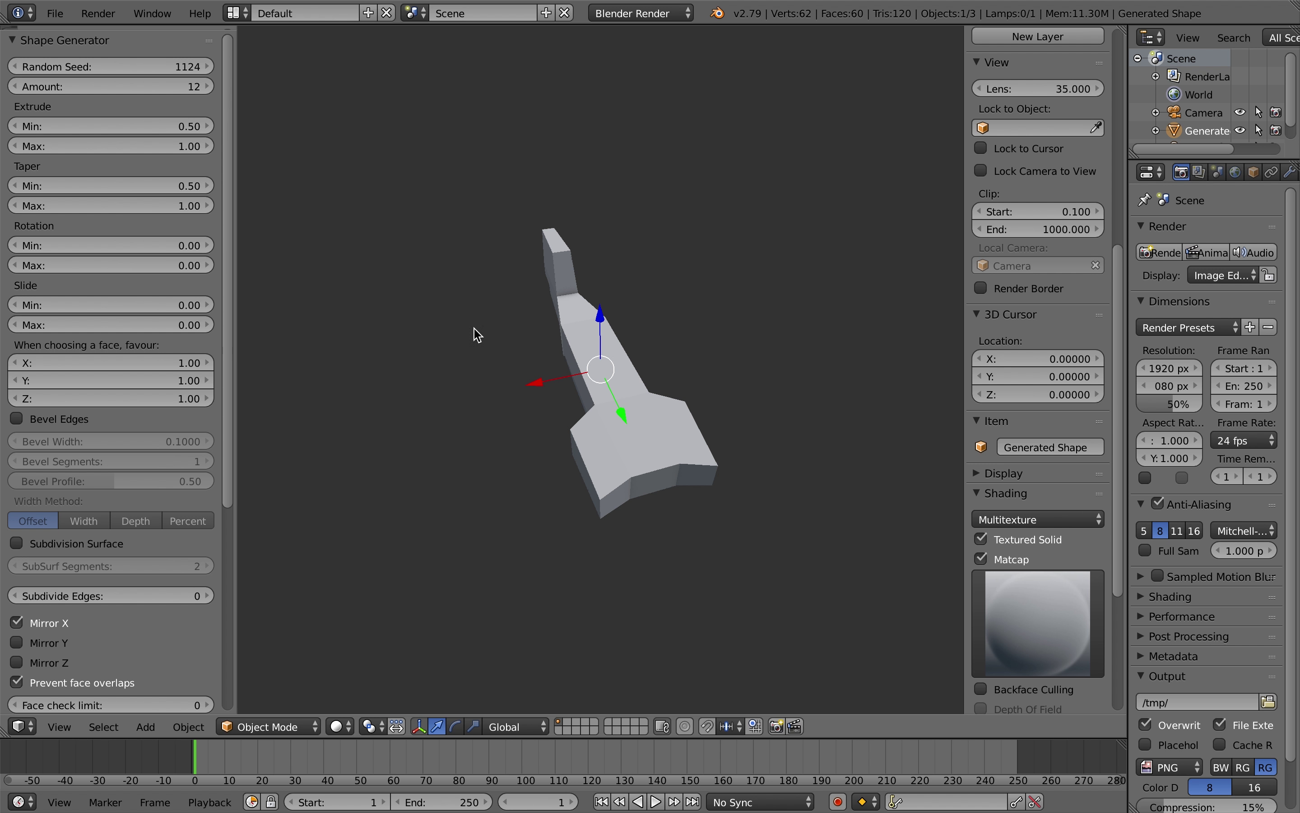
{"action": "middle_click_drag", "start_coordinate": [564, 333], "coordinate": [355, 359]}
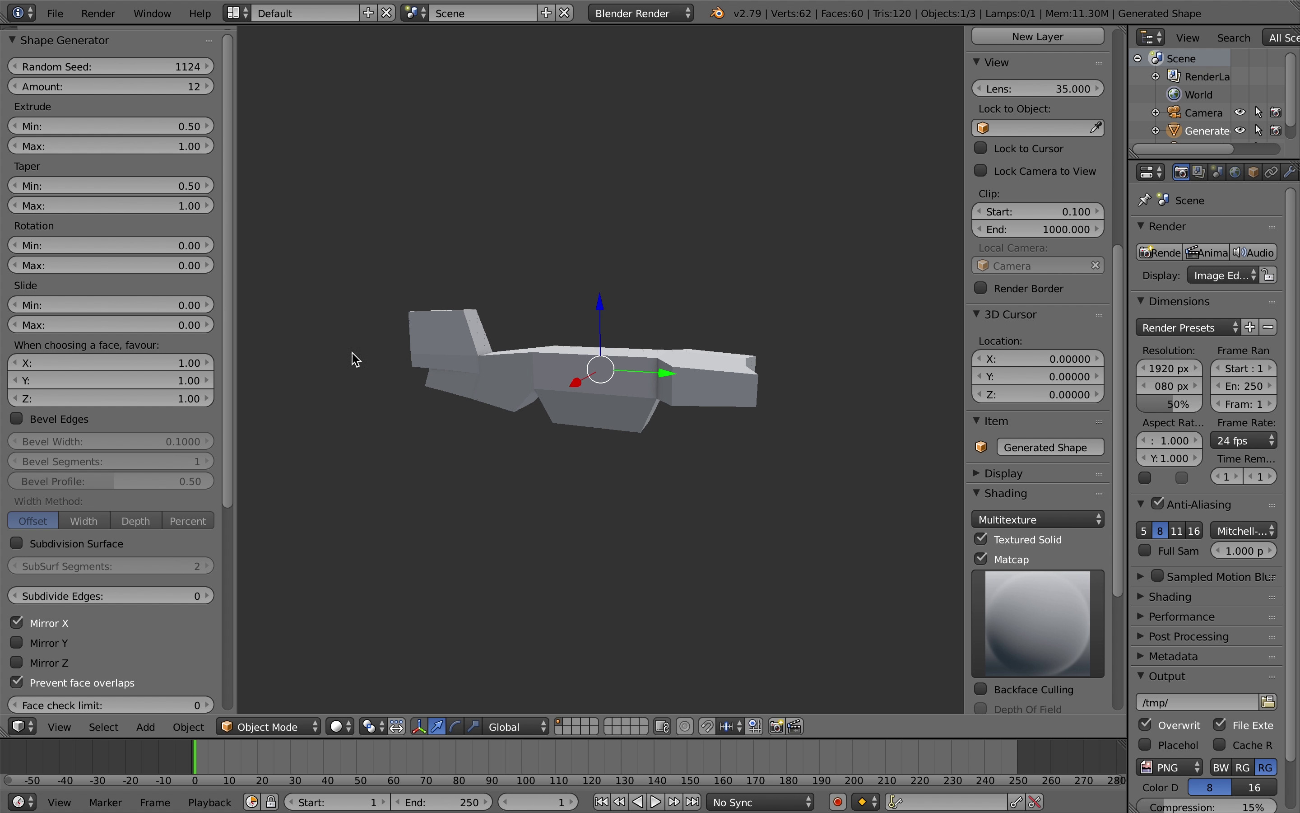
- Set Subdivide Edges to 2 and enable Bevel Edges with a bevel width of 10
{"action": "left_click", "coordinate": [213, 596]}
{"action": "left_click", "coordinate": [212, 596]}
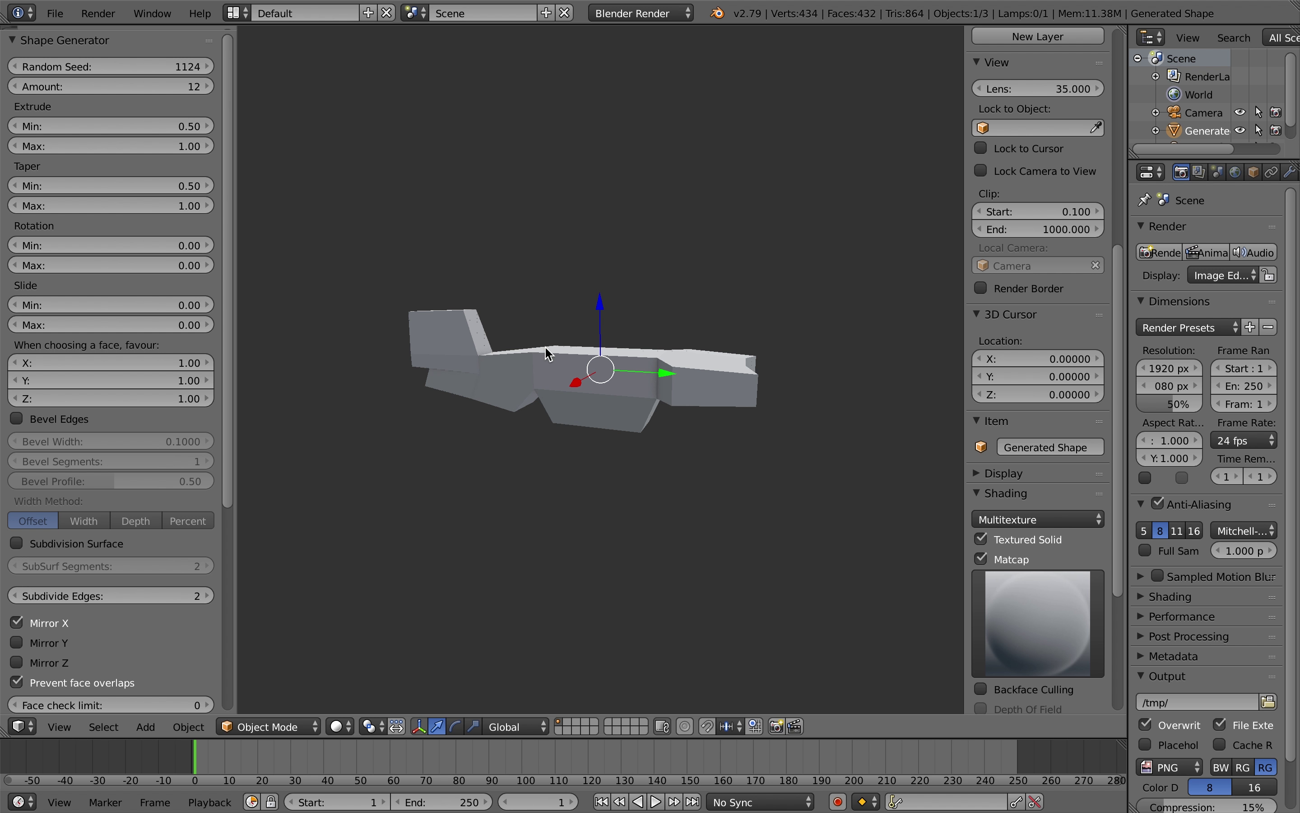
{"action": "left_click", "coordinate": [73, 424]}
{"action": "left_click", "coordinate": [130, 440]}
{"action": "key", "text": "Return"}
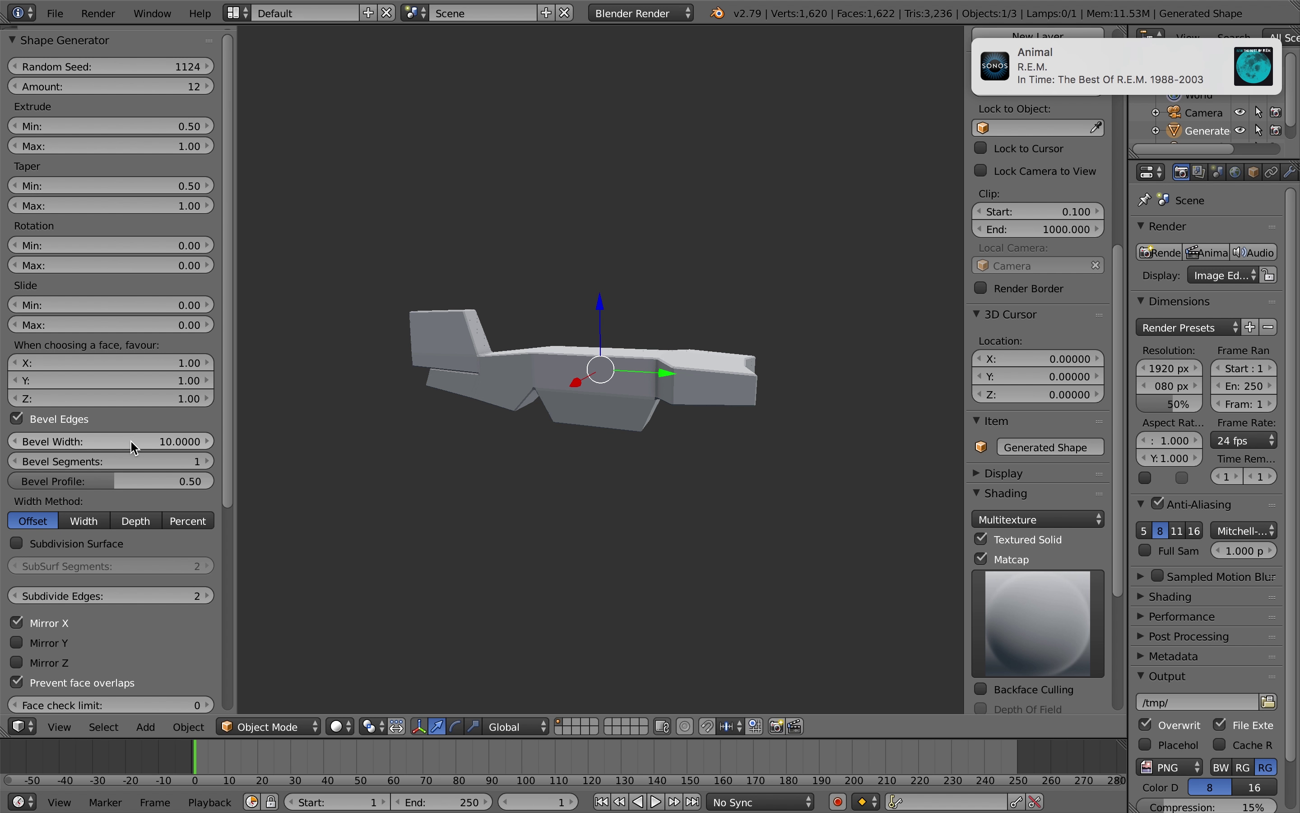
- Set the bevel to 2 segments and switch its width method to Percent
{"action": "left_click", "coordinate": [208, 460]}
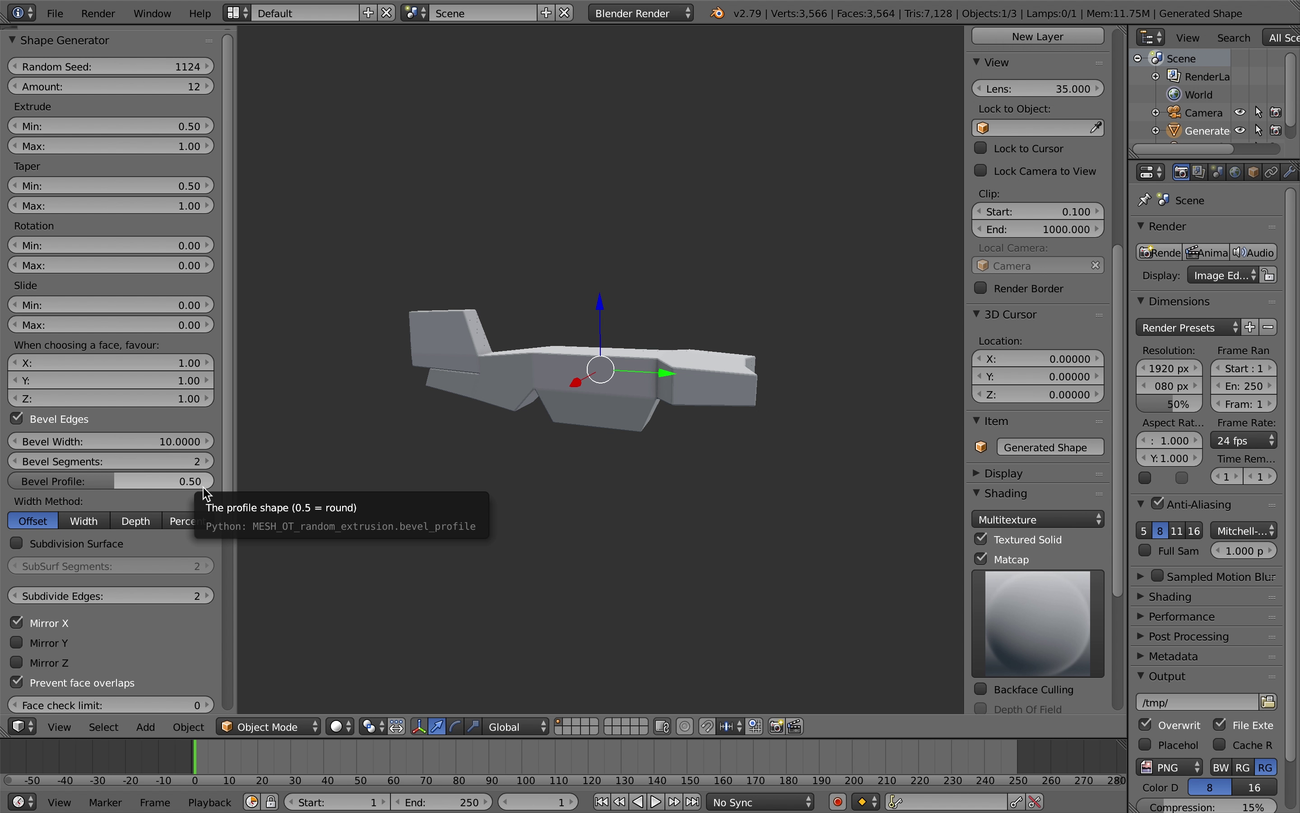
{"action": "left_click", "coordinate": [189, 520]}
{"action": "middle_click_drag", "start_coordinate": [644, 436], "coordinate": [602, 466]}
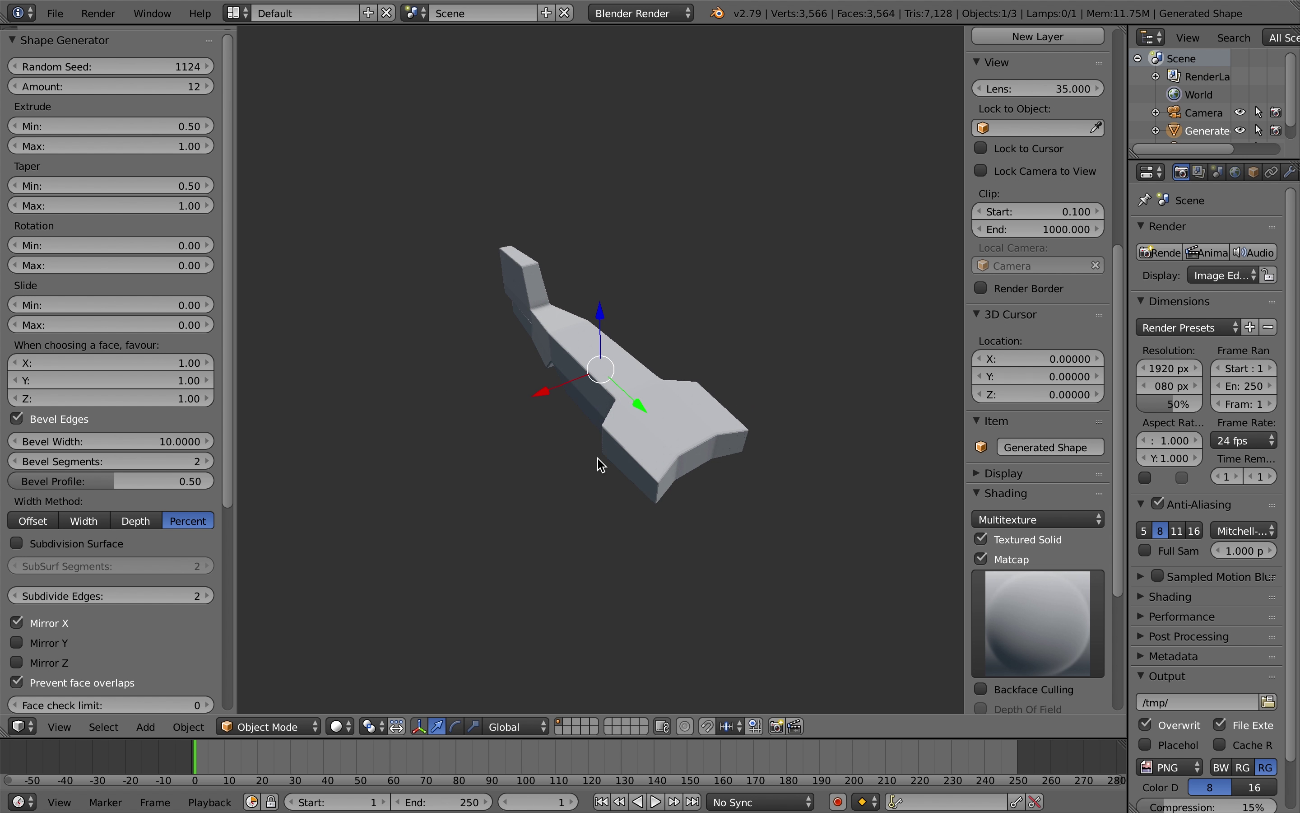
{"action": "middle_click_drag", "start_coordinate": [507, 375], "coordinate": [236, 370]}
- Set the generated shape's extrusion amount to 16
{"action": "left_click", "coordinate": [96, 398]}
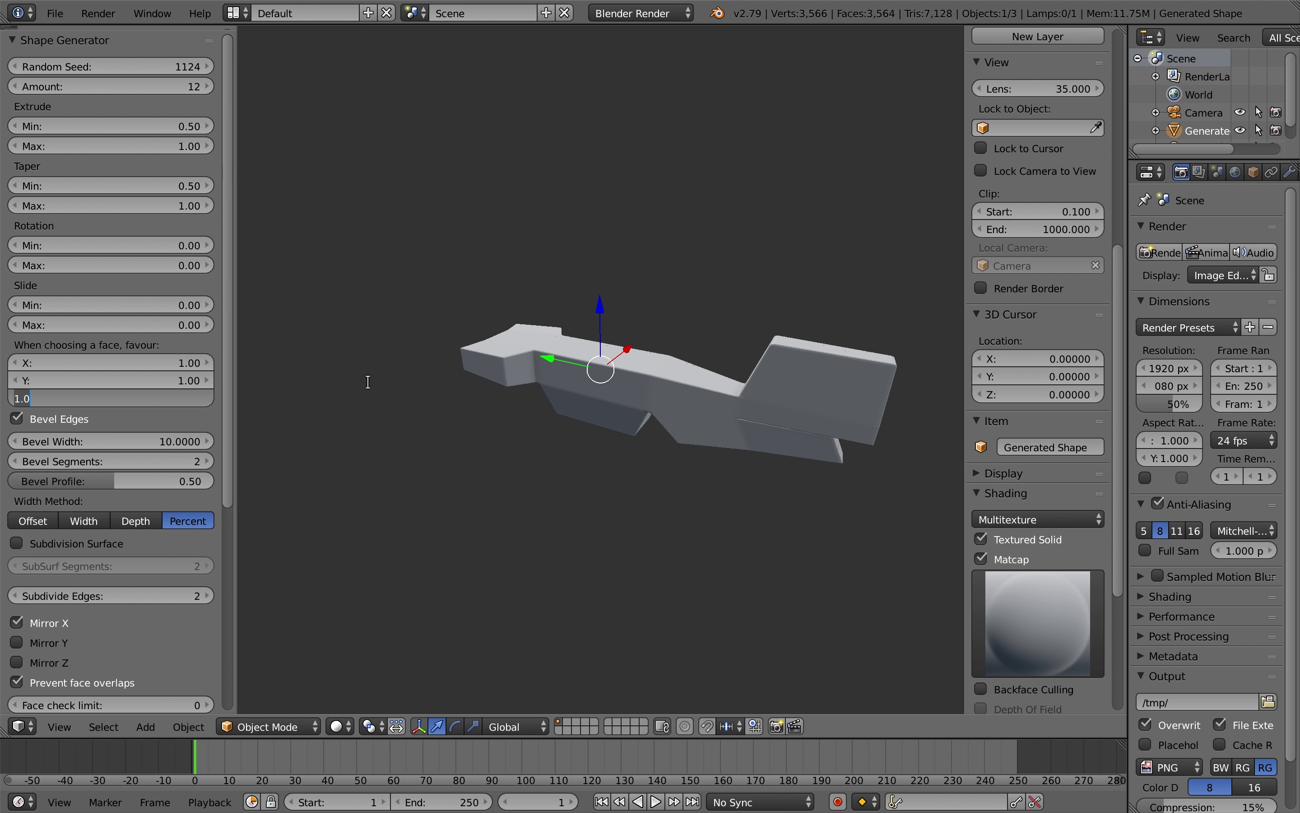
{"action": "key", "text": "Return"}
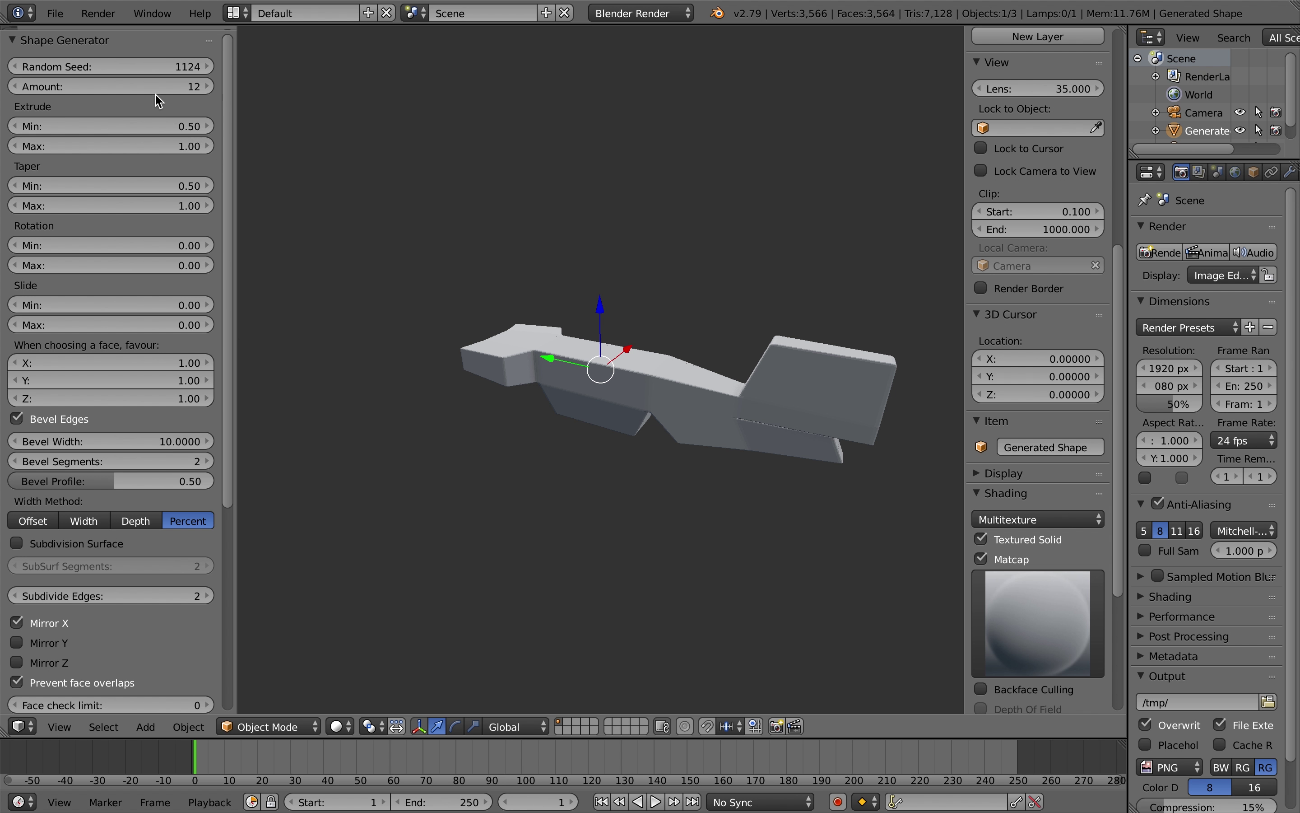
{"action": "mouse_move", "coordinate": [176, 92]}
{"action": "left_mouse_down"}
{"action": "mouse_move", "coordinate": [124, 93]}
{"action": "mouse_move", "coordinate": [196, 92]}
{"action": "left_mouse_up"}
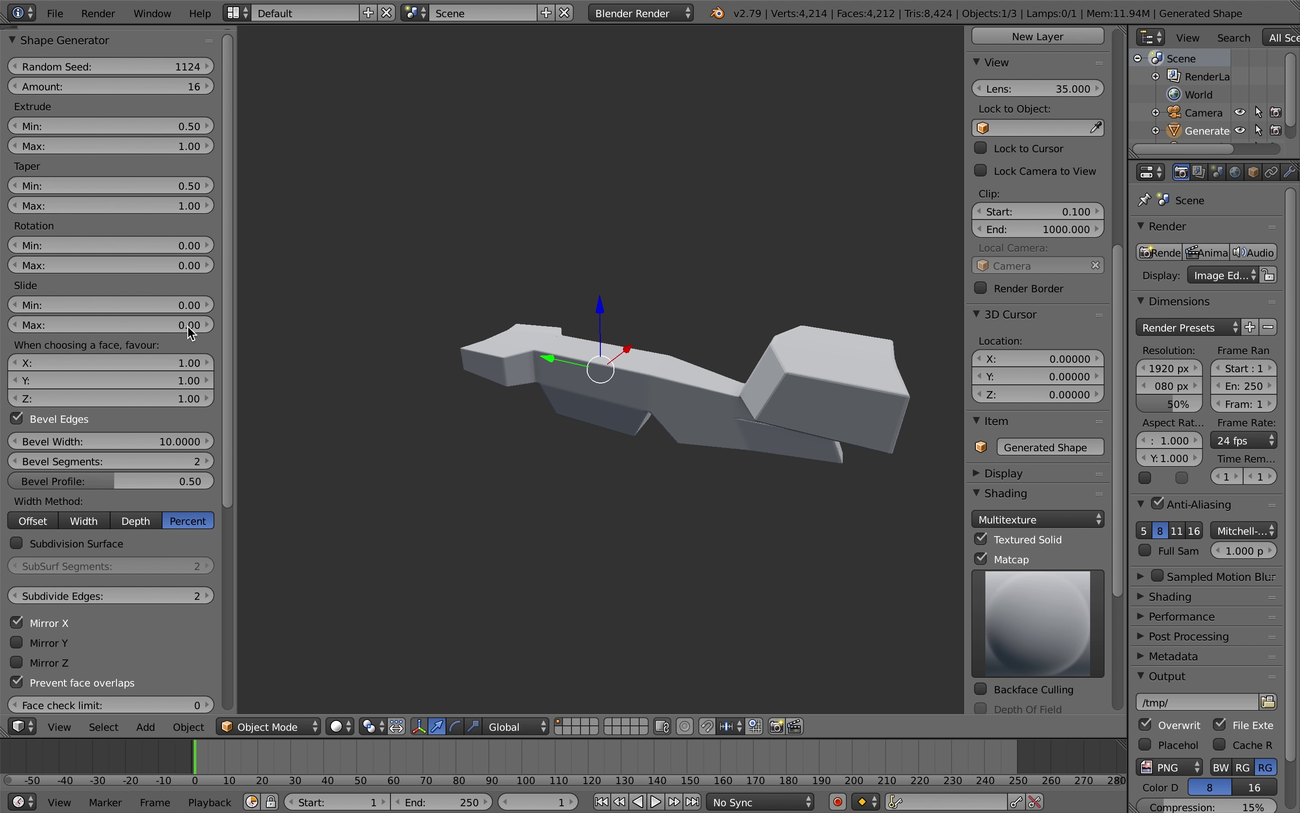
- Set the generated shape's face-favouring values for Z and X to 0.5
{"action": "left_click", "coordinate": [162, 401]}
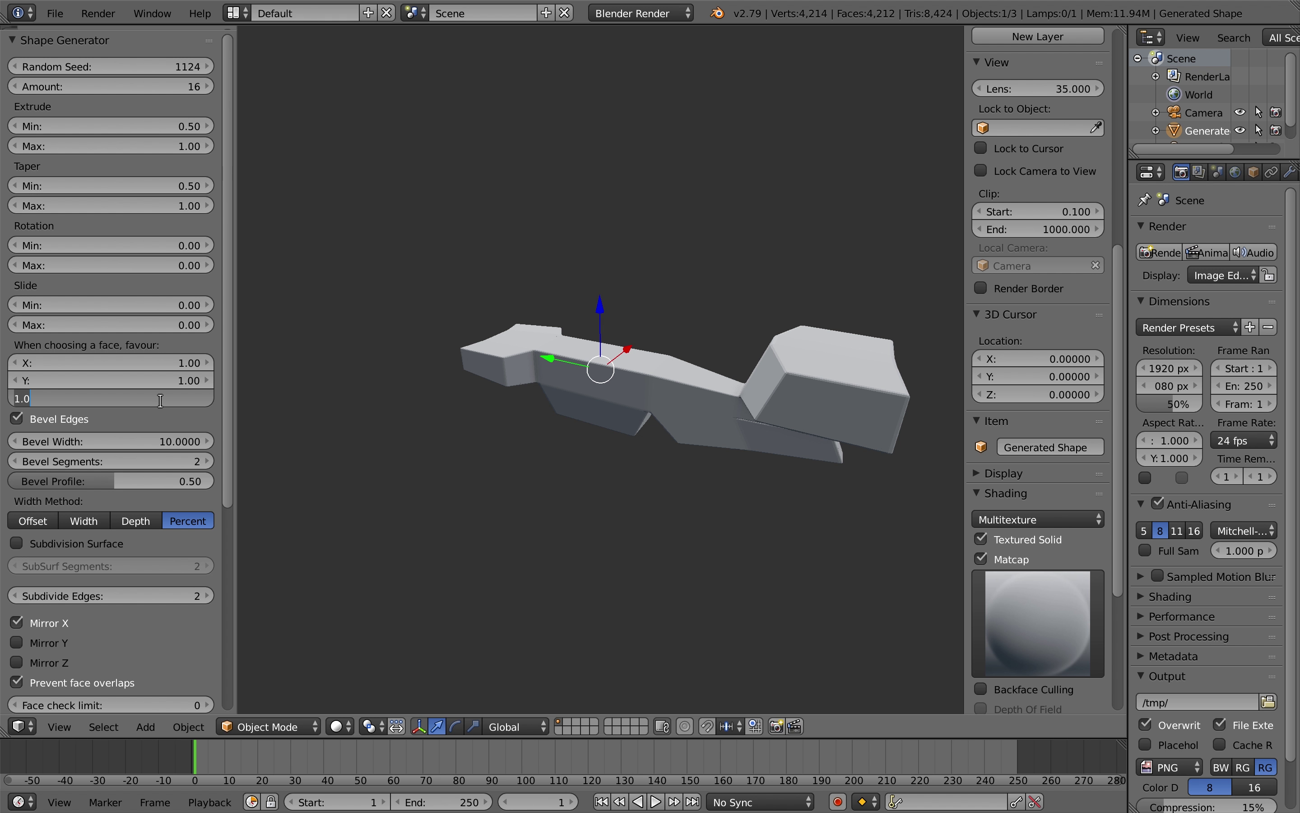
{"action": "type", "text": "0.5"}
{"action": "key", "text": "Return"}
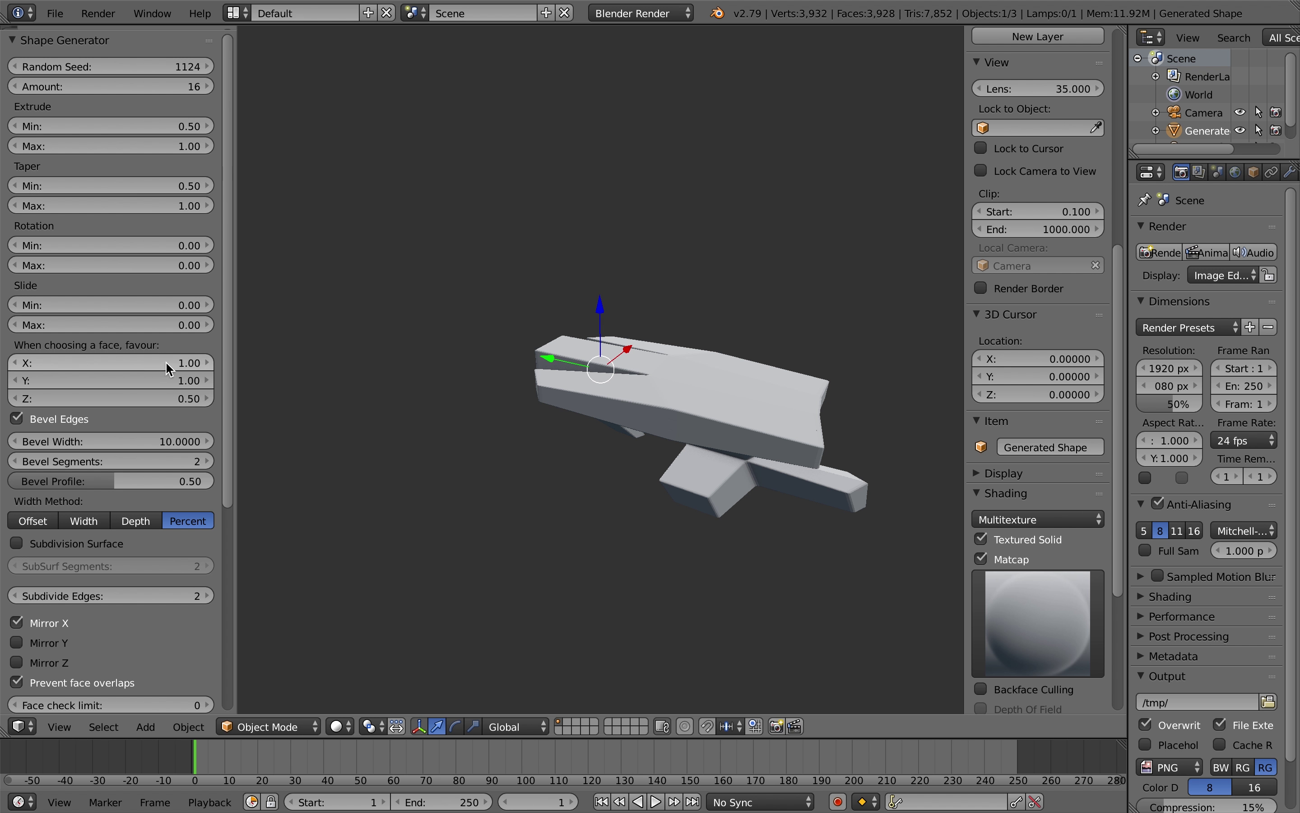
{"action": "left_click", "coordinate": [165, 363]}
{"action": "type", "text": ".5"}
{"action": "key", "text": "Return"}
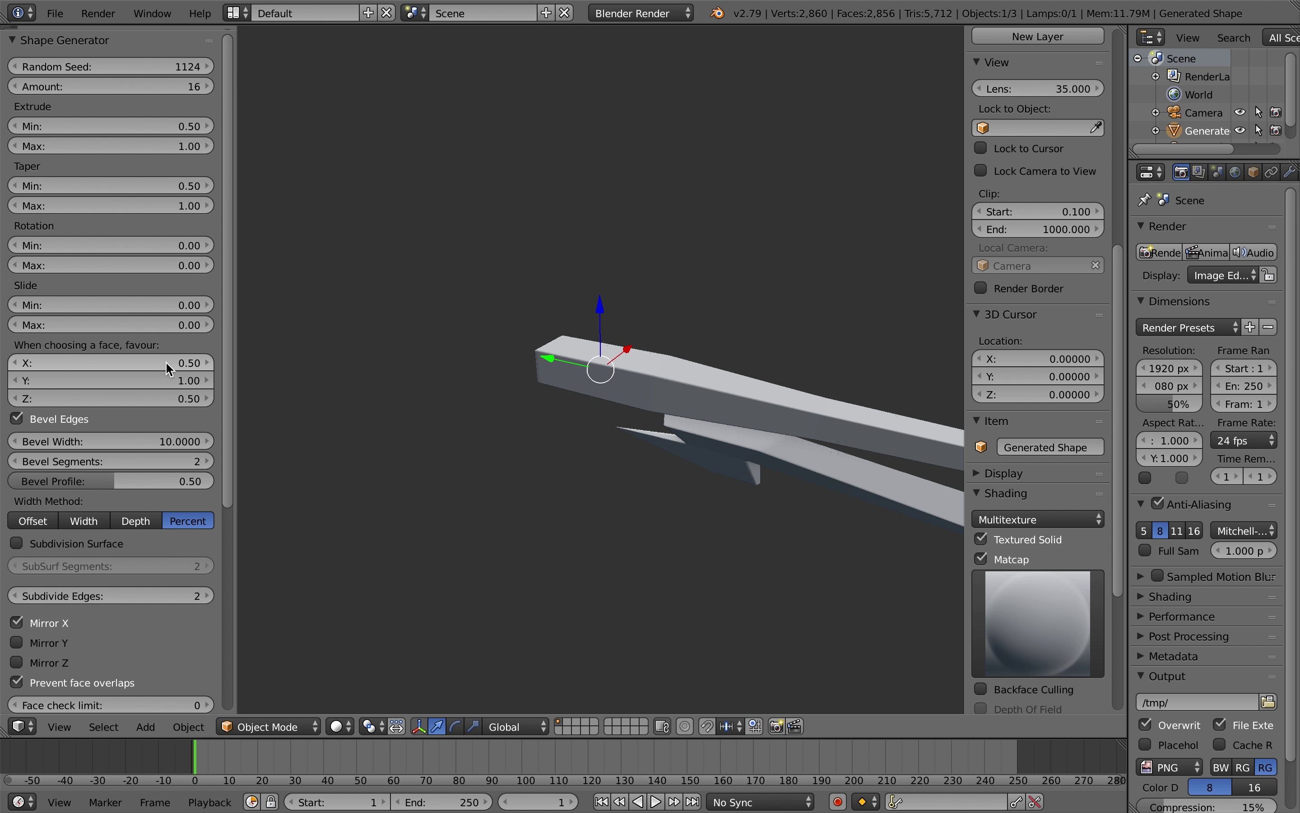
- Switch X mirroring off and back on to compare the shape with and without symmetry
{"action": "middle_click_drag", "start_coordinate": [593, 361], "coordinate": [585, 368]}
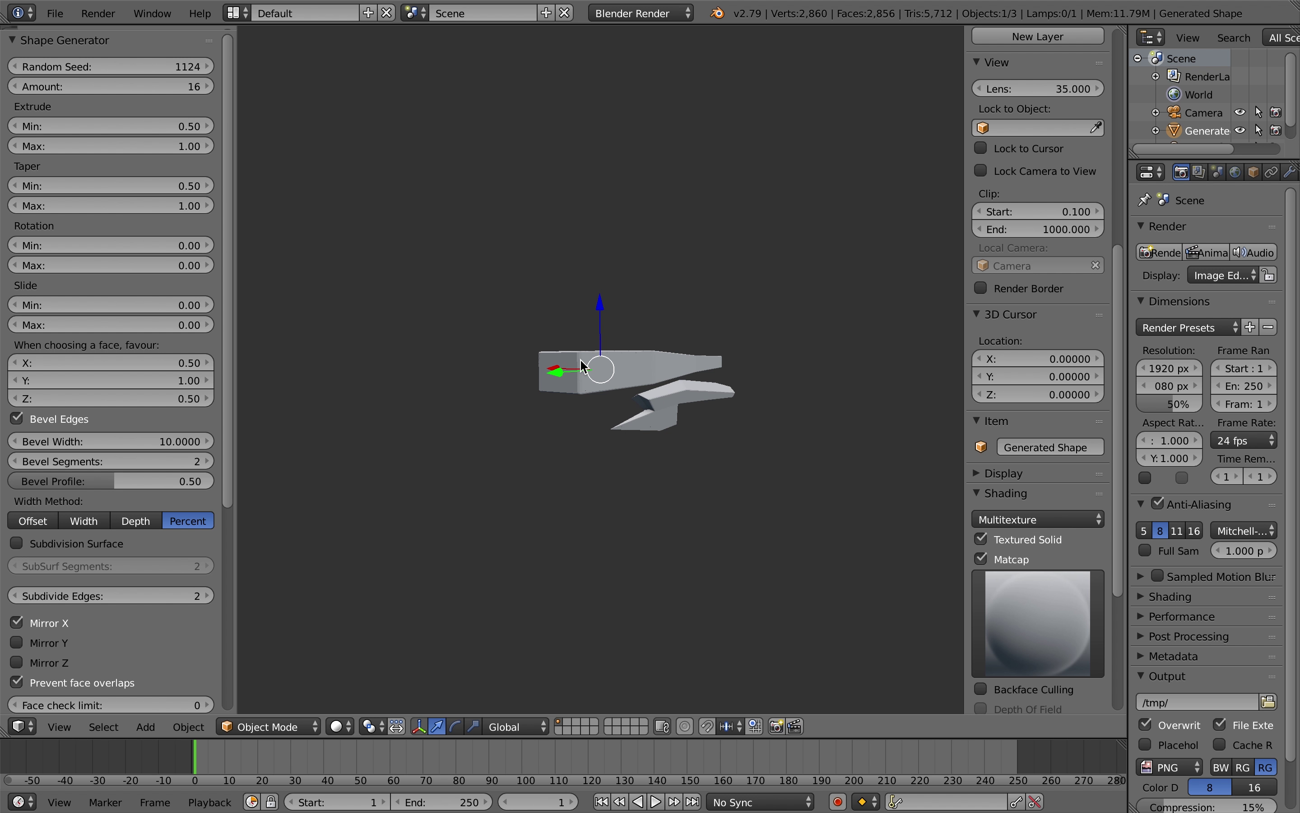
{"action": "left_click", "coordinate": [41, 626]}
{"action": "middle_click_drag", "start_coordinate": [601, 424], "coordinate": [678, 469]}
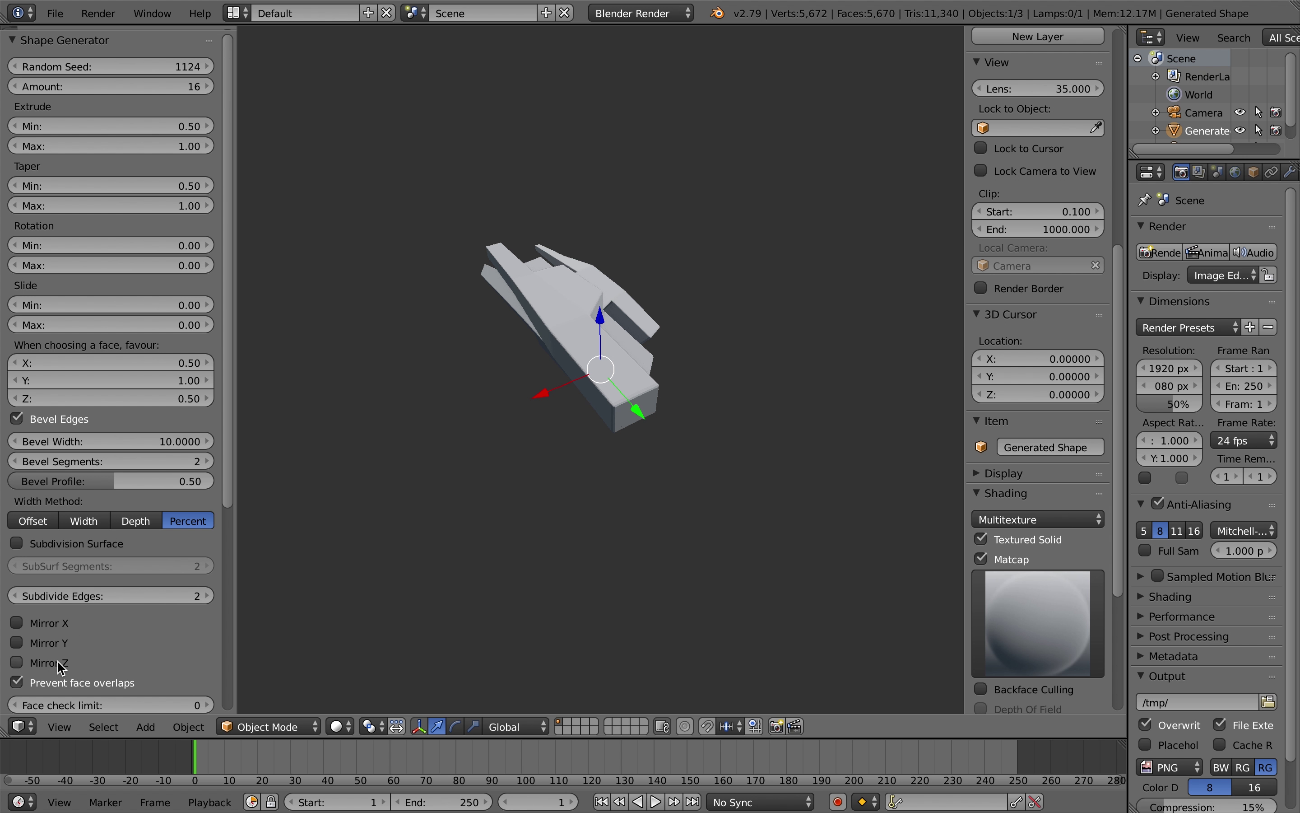
{"action": "left_click", "coordinate": [63, 623]}
- Try a random seed of 1701 for the generated shape
{"action": "middle_click_drag", "start_coordinate": [690, 360], "coordinate": [329, 186]}
{"action": "left_click", "coordinate": [153, 60]}
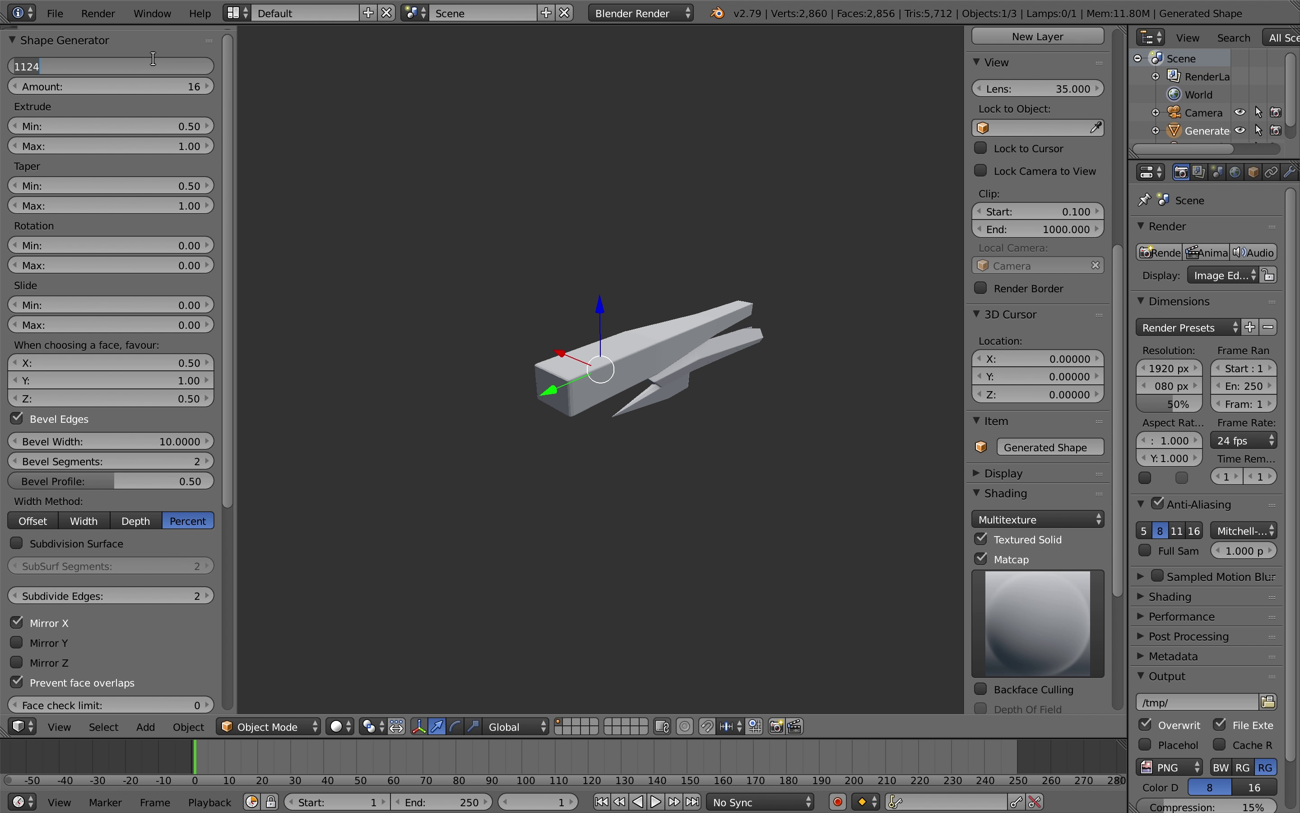
{"action": "type", "text": "1701"}
{"action": "key", "text": "Return"}
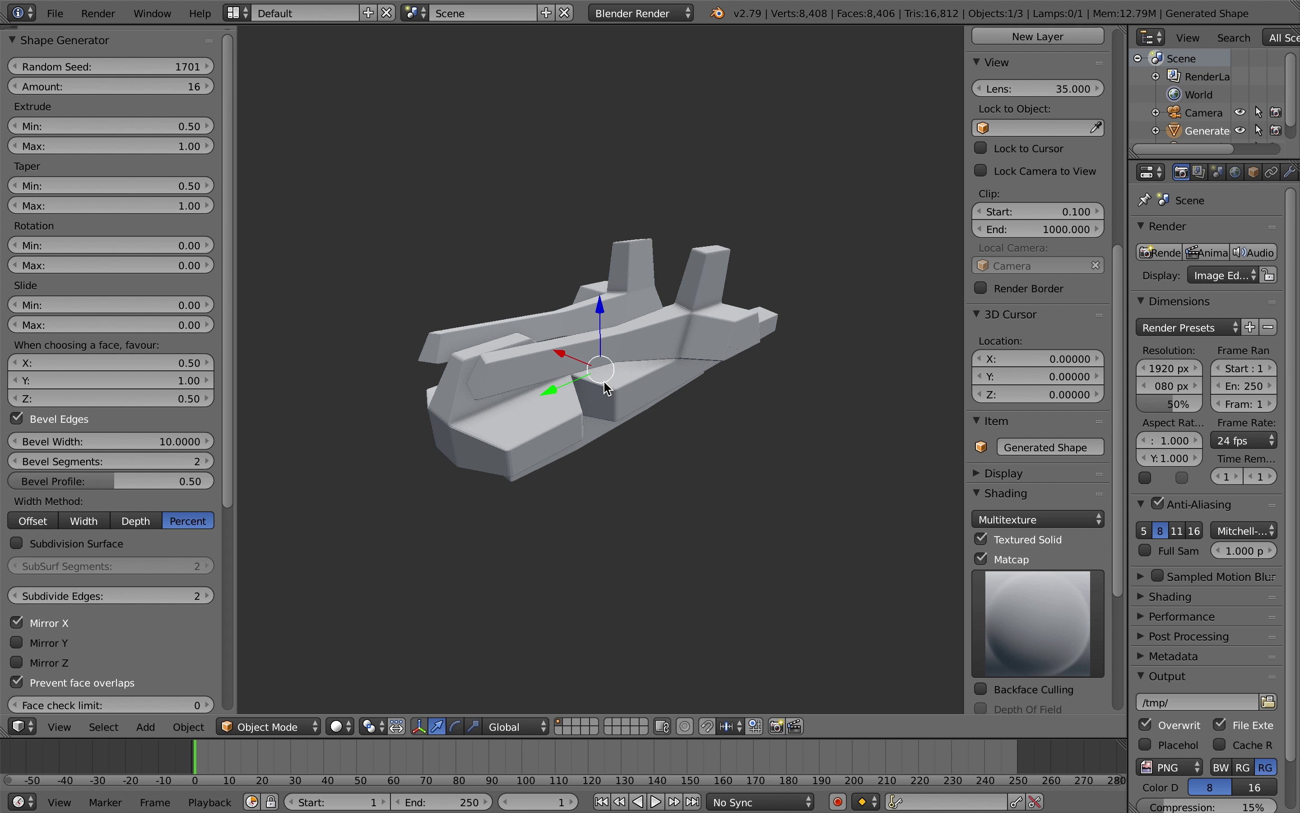
{"action": "middle_click_drag", "start_coordinate": [600, 383], "coordinate": [581, 365]}
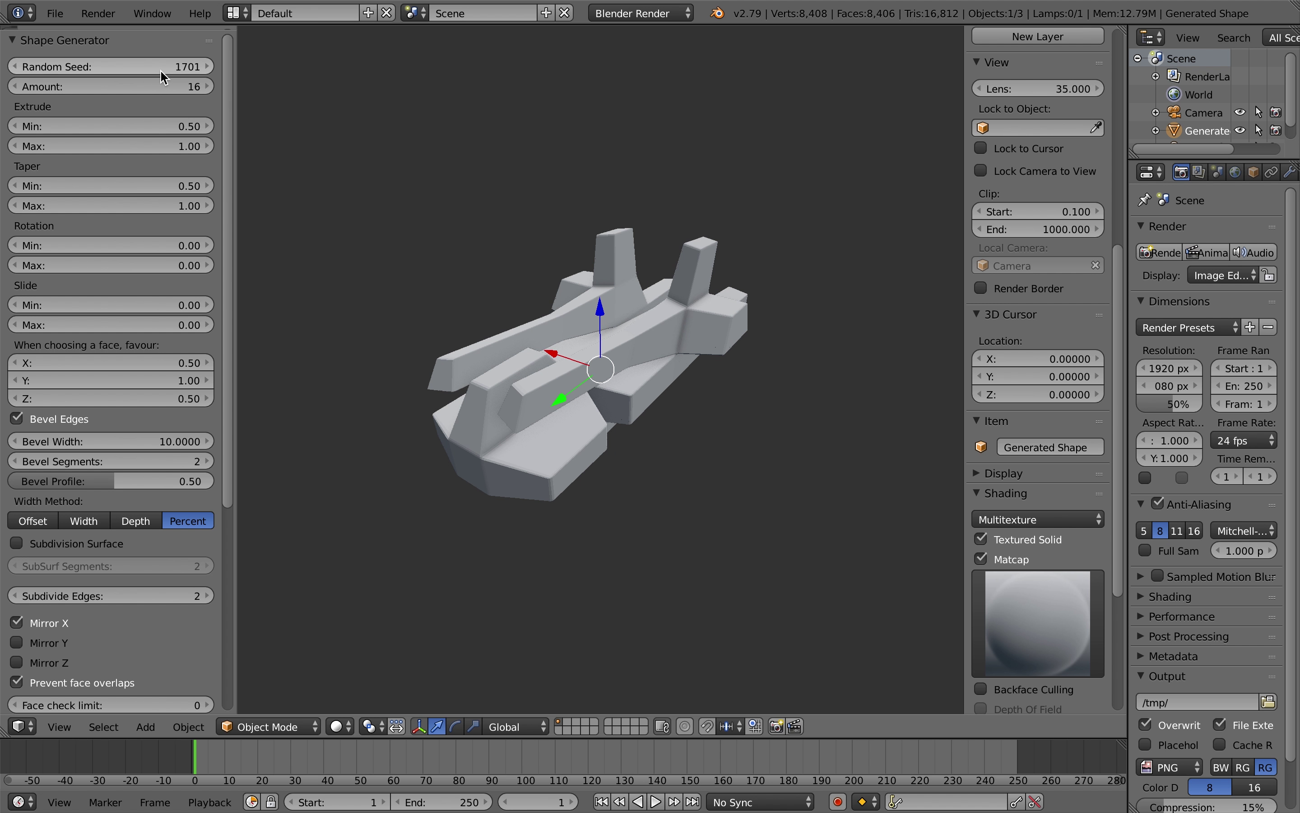
- Set the generated shape's random seed to 1709 and inspect the hull from the other side
{"action": "left_click_drag", "start_coordinate": [201, 71], "coordinate": [211, 70]}
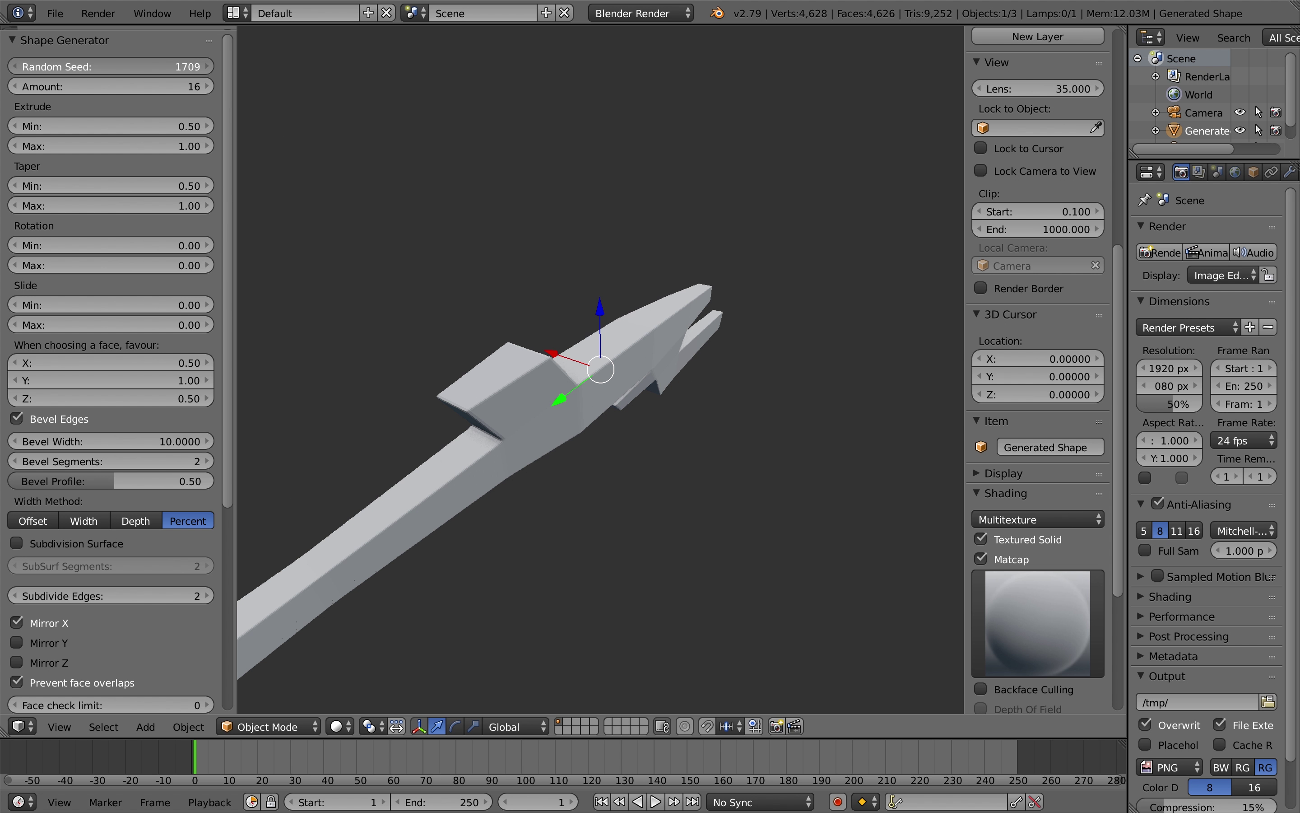
{"action": "middle_click_drag", "start_coordinate": [656, 395], "coordinate": [736, 379]}
{"action": "middle_click_drag", "start_coordinate": [701, 446], "coordinate": [568, 424]}
{"action": "scroll", "coordinate": [569, 424], "scroll_direction": "up", "scroll_amount": 2}
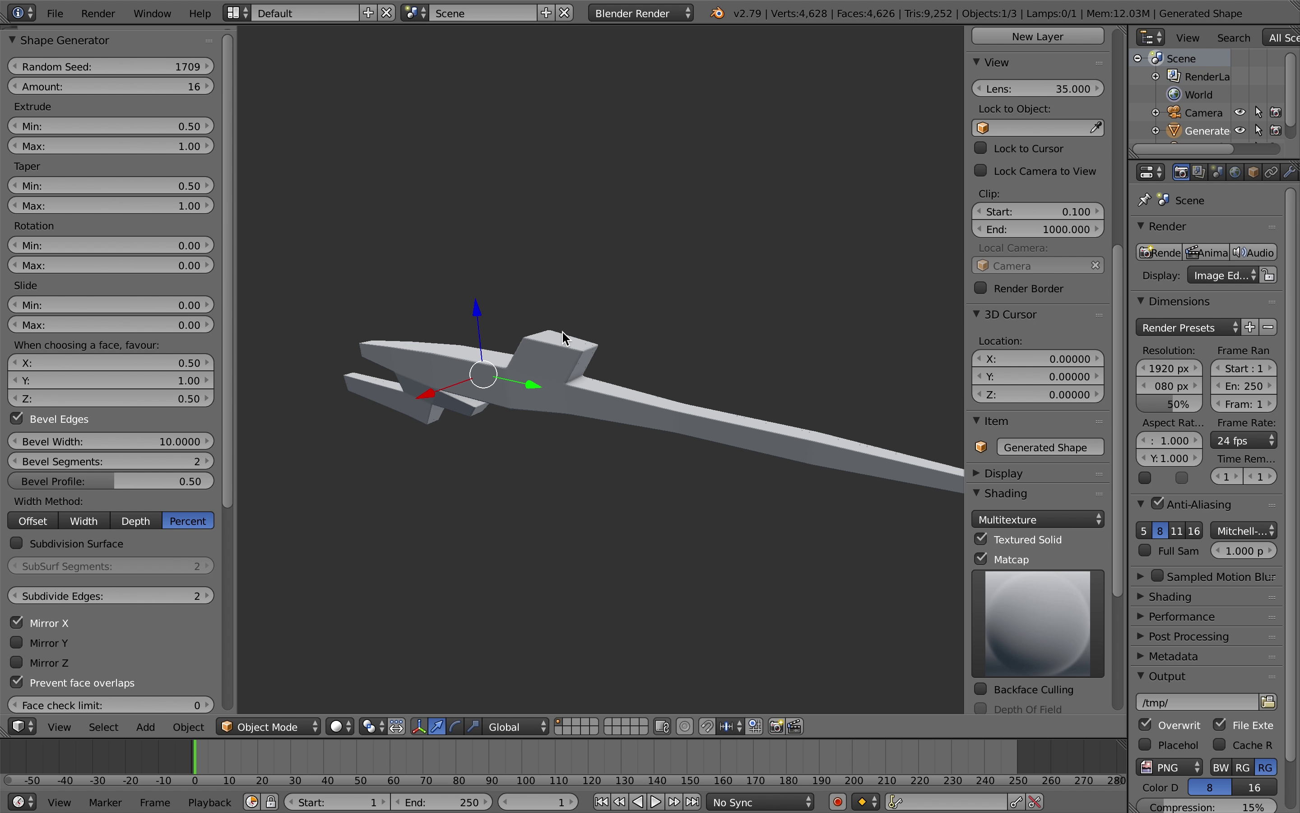
- Run Generate Plates and Greebles on the generated shape and inspect the resulting surface
{"action": "key", "text": "space"}
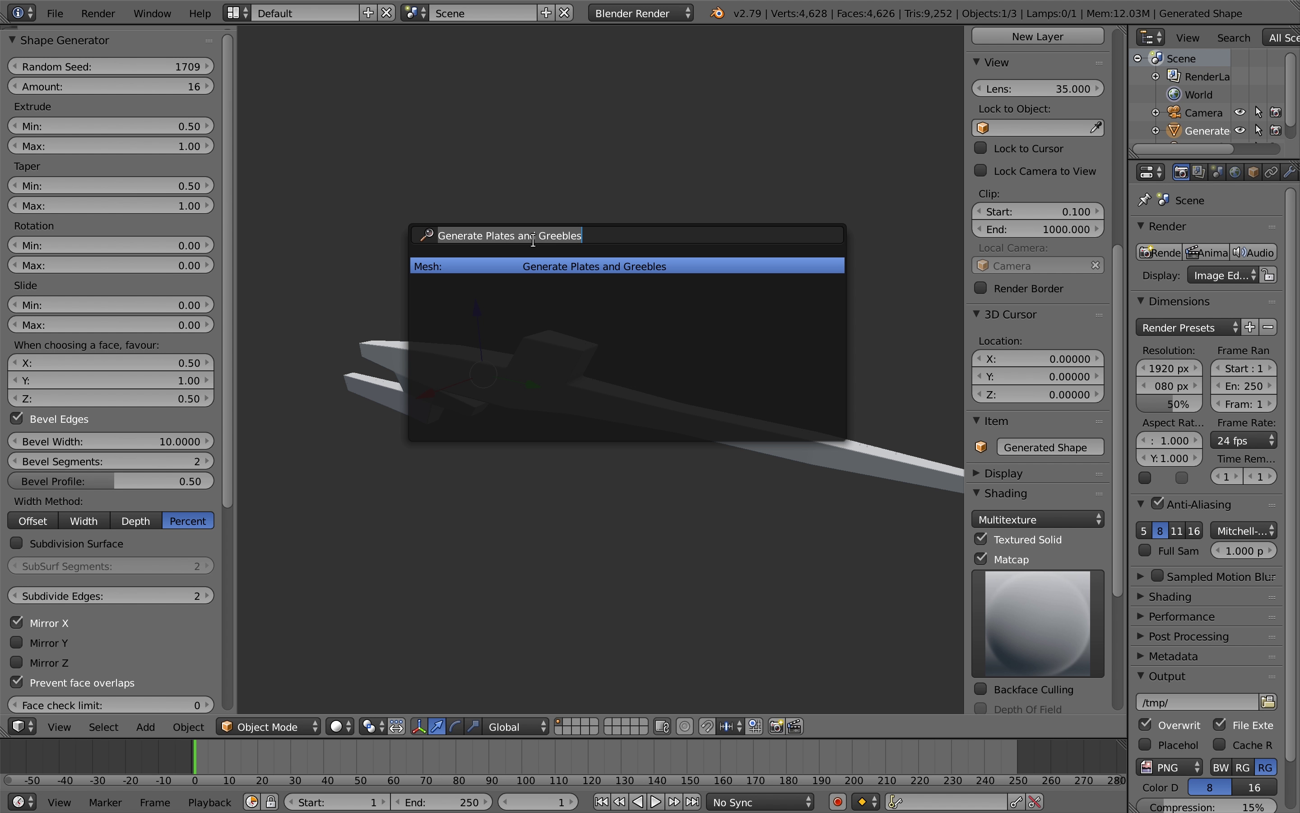
{"action": "type", "text": "Plat"}
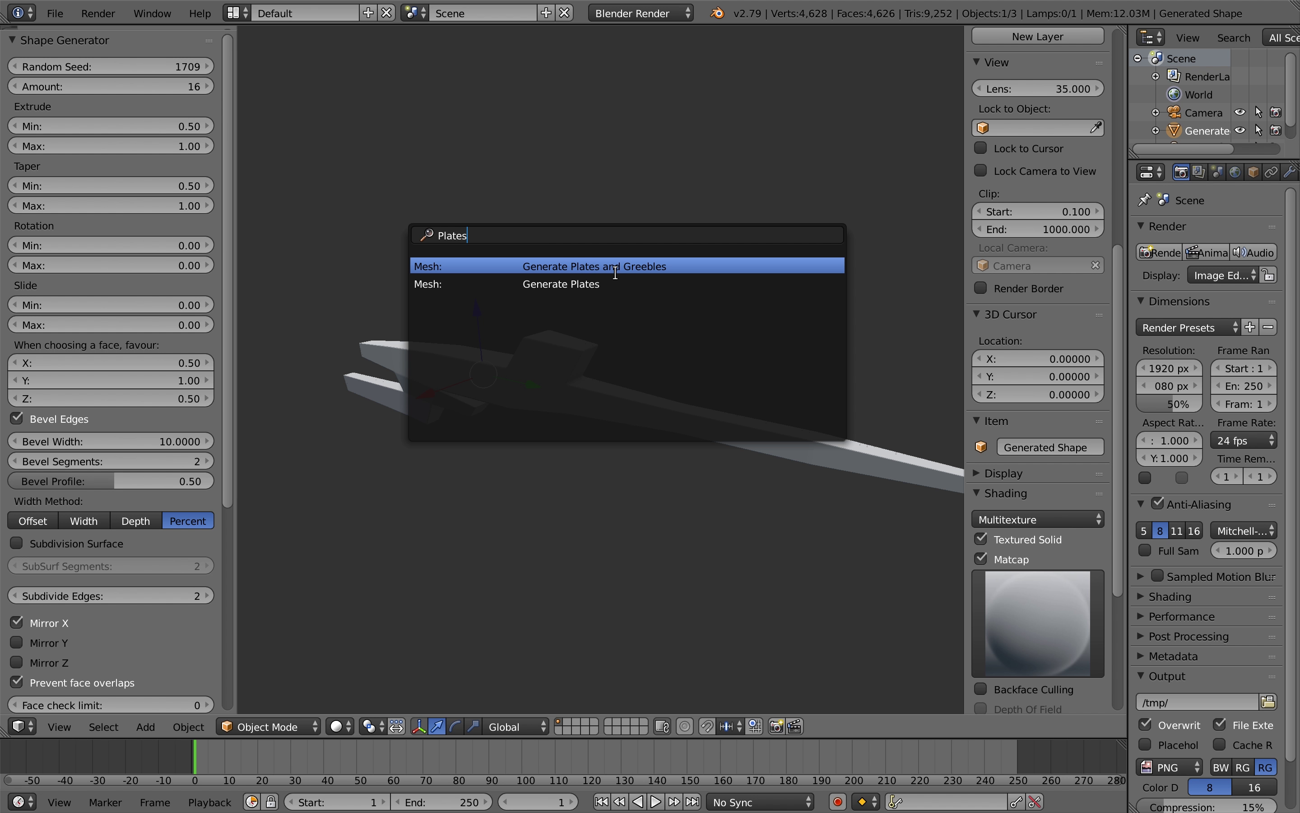
{"action": "left_click", "coordinate": [653, 266]}
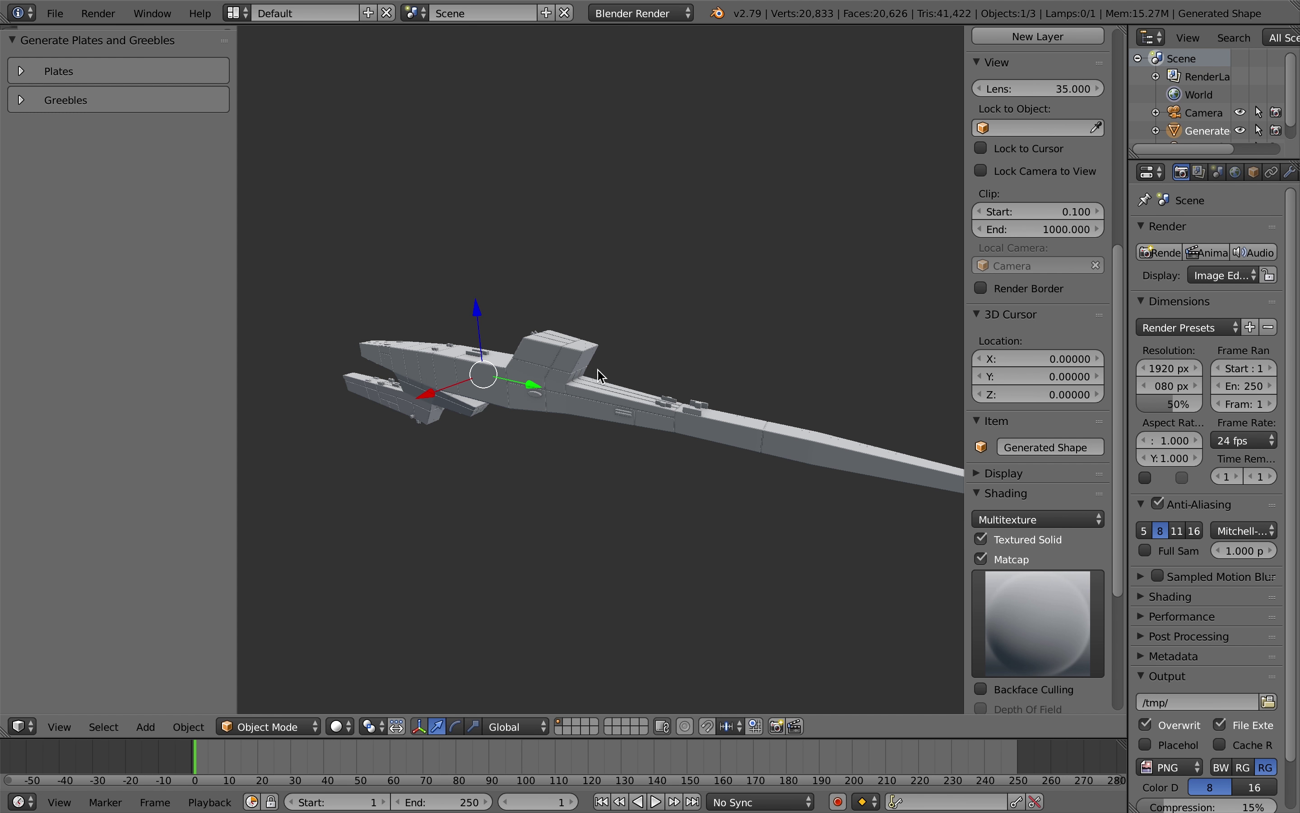
{"action": "middle_click_drag", "start_coordinate": [596, 392], "coordinate": [602, 459]}
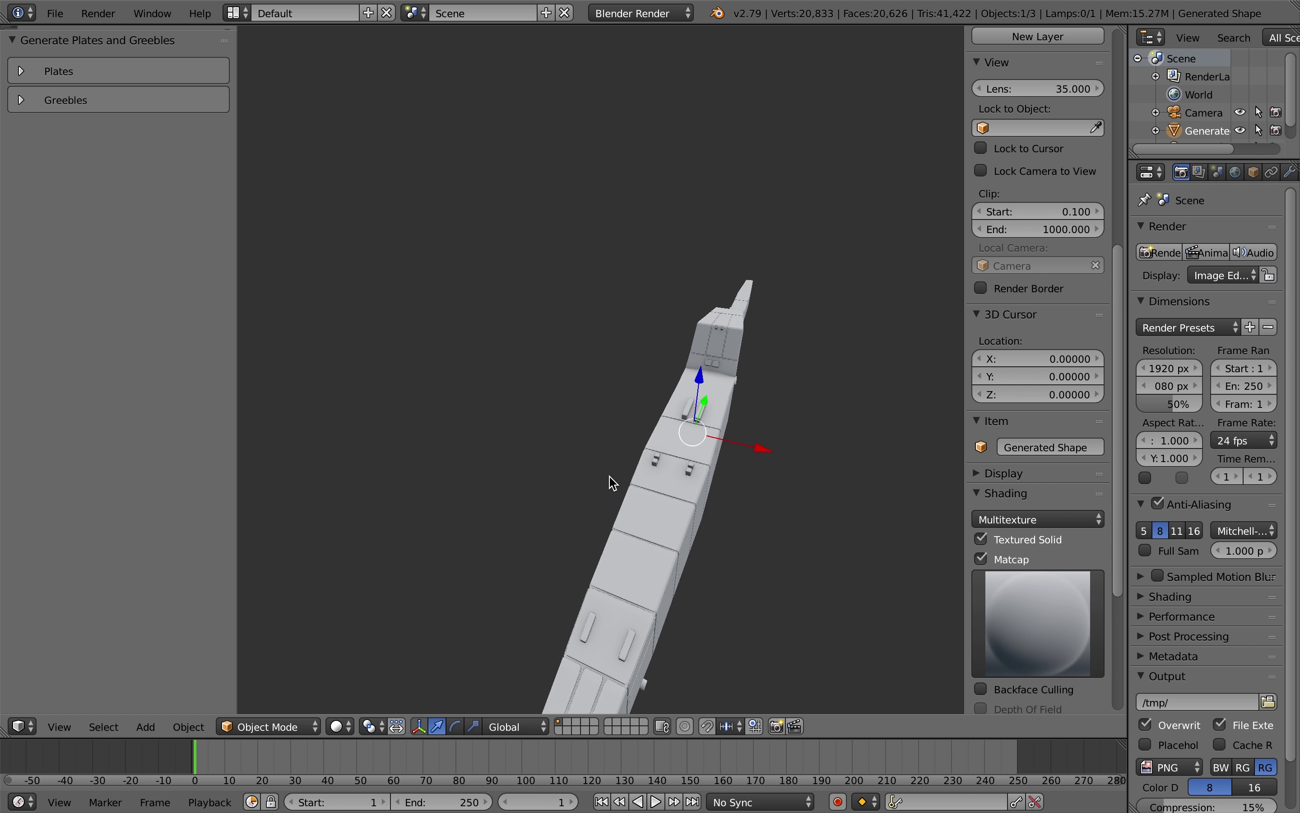
{"action": "middle_click_drag", "start_coordinate": [614, 483], "coordinate": [664, 470]}
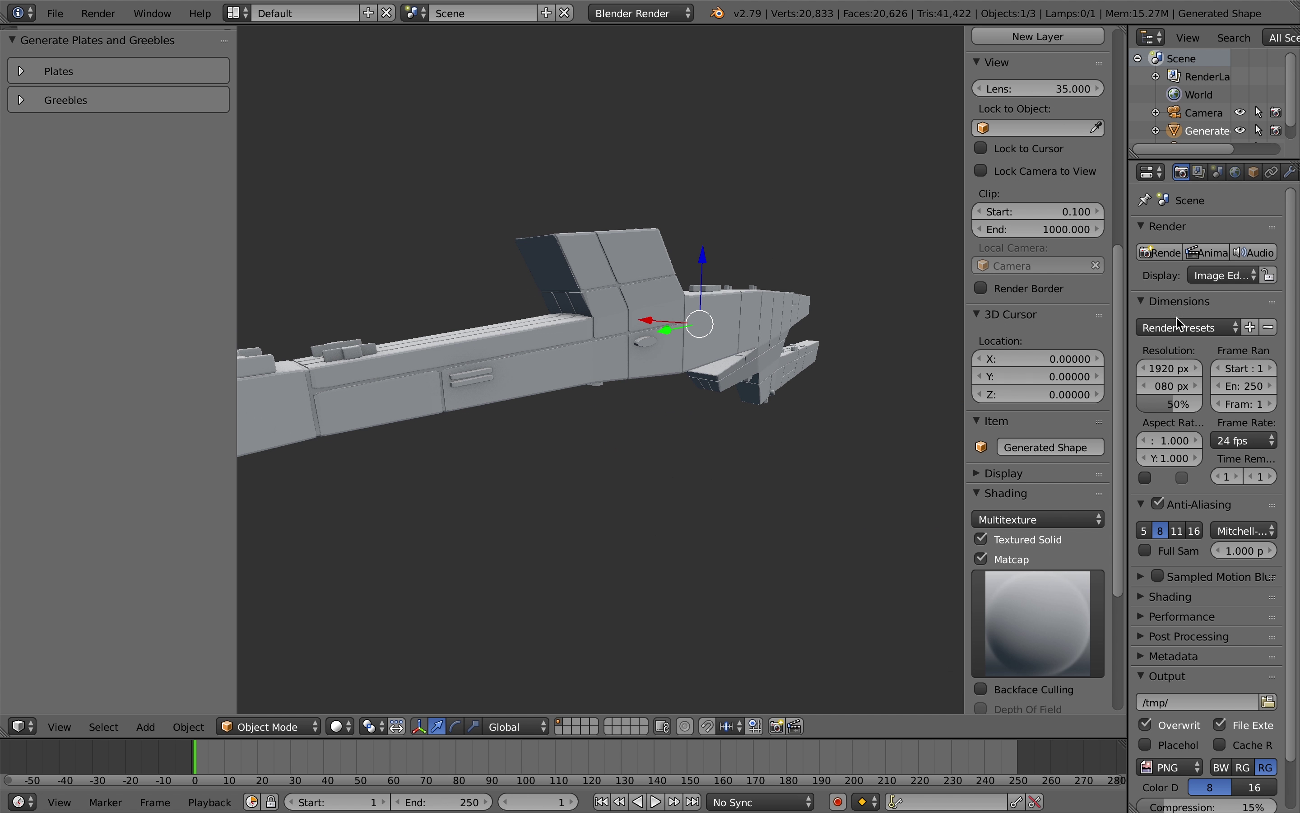
- Display the generated shape's modifiers and hide the 3D view's properties sidebar
{"action": "left_click", "coordinate": [1291, 172]}
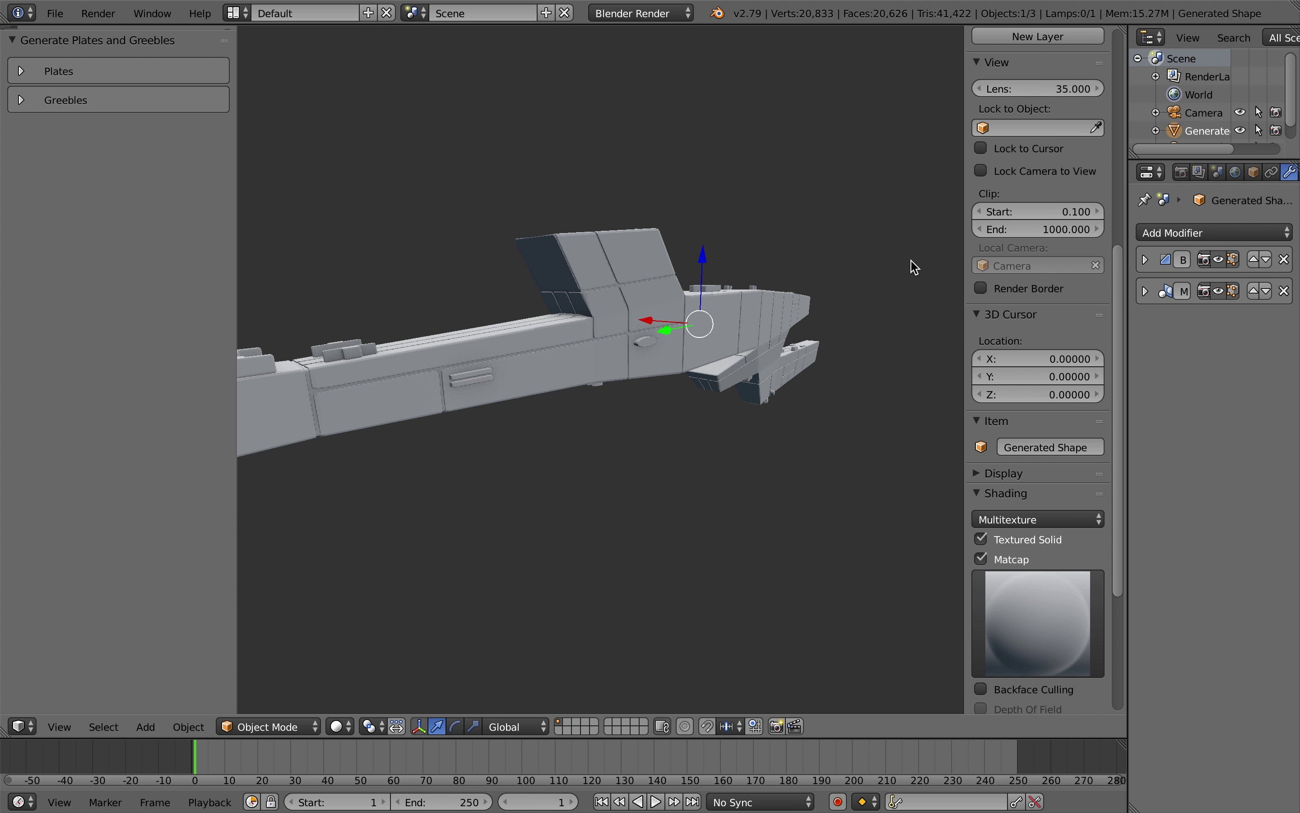
{"action": "key", "text": "n"}
{"action": "middle_click_drag", "start_coordinate": [708, 432], "coordinate": [775, 409]}
{"action": "scroll", "coordinate": [771, 388], "scroll_direction": "down", "scroll_amount": 3}
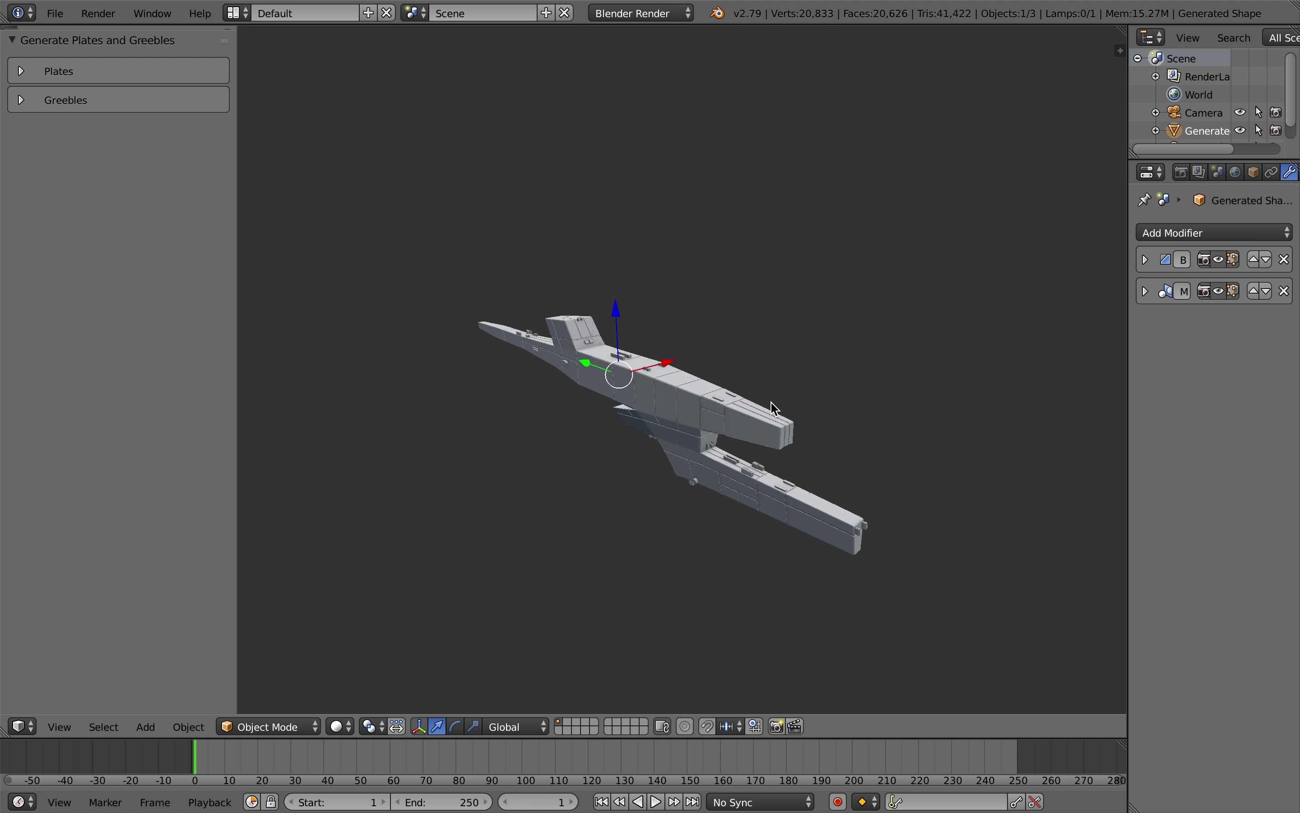
- Set the plating pattern's random seed to 123488
{"action": "left_click", "coordinate": [23, 71]}
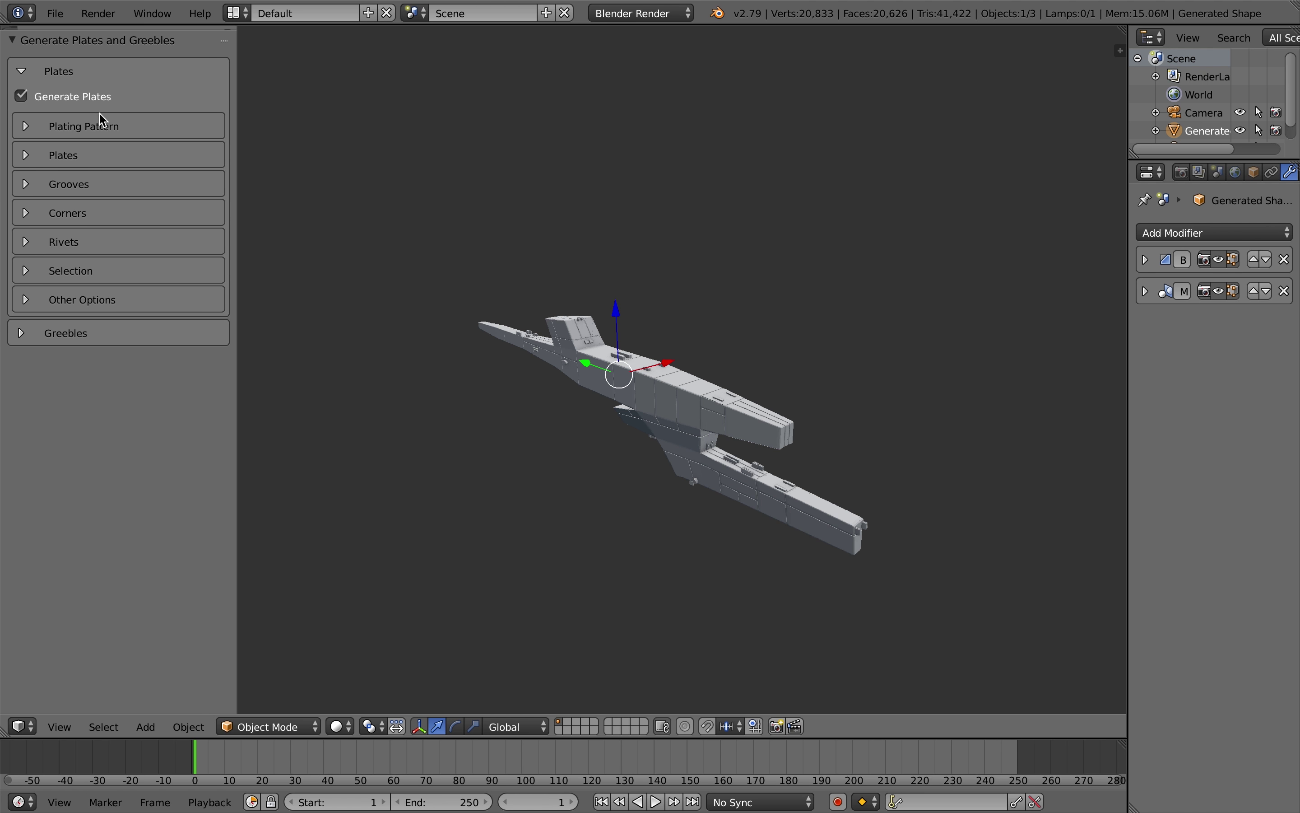
{"action": "left_click", "coordinate": [29, 158]}
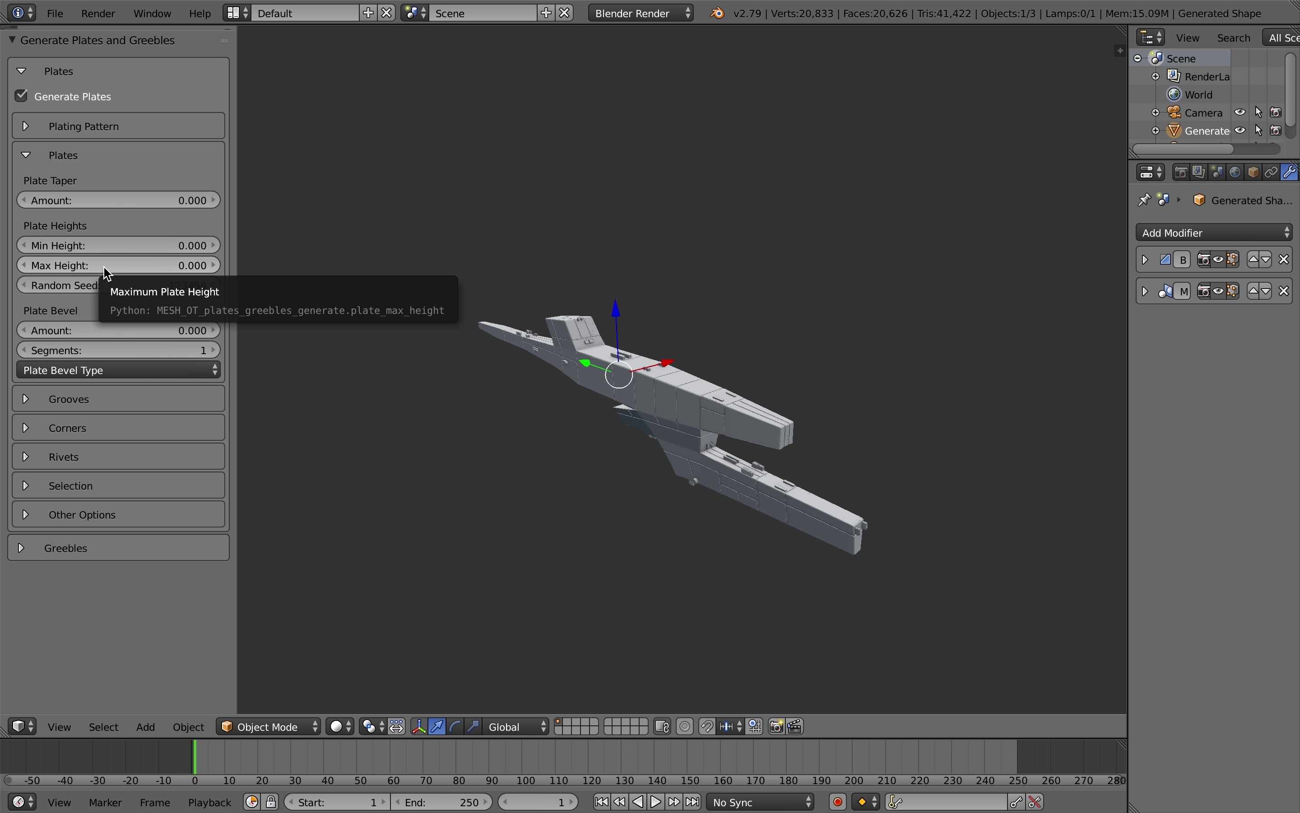
{"action": "left_click", "coordinate": [28, 127]}
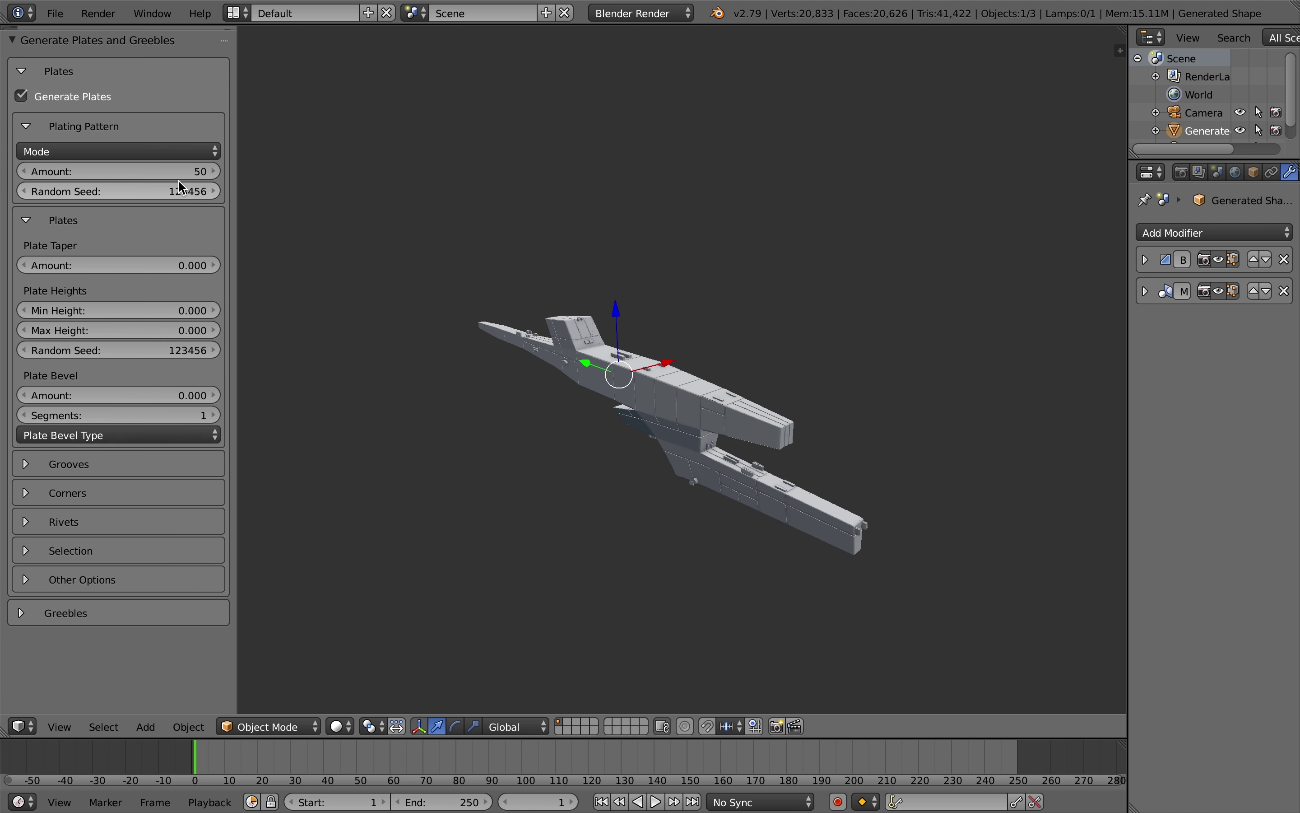
{"action": "left_click_drag", "start_coordinate": [156, 194], "coordinate": [180, 199]}
{"action": "middle_click_drag", "start_coordinate": [476, 348], "coordinate": [752, 438]}
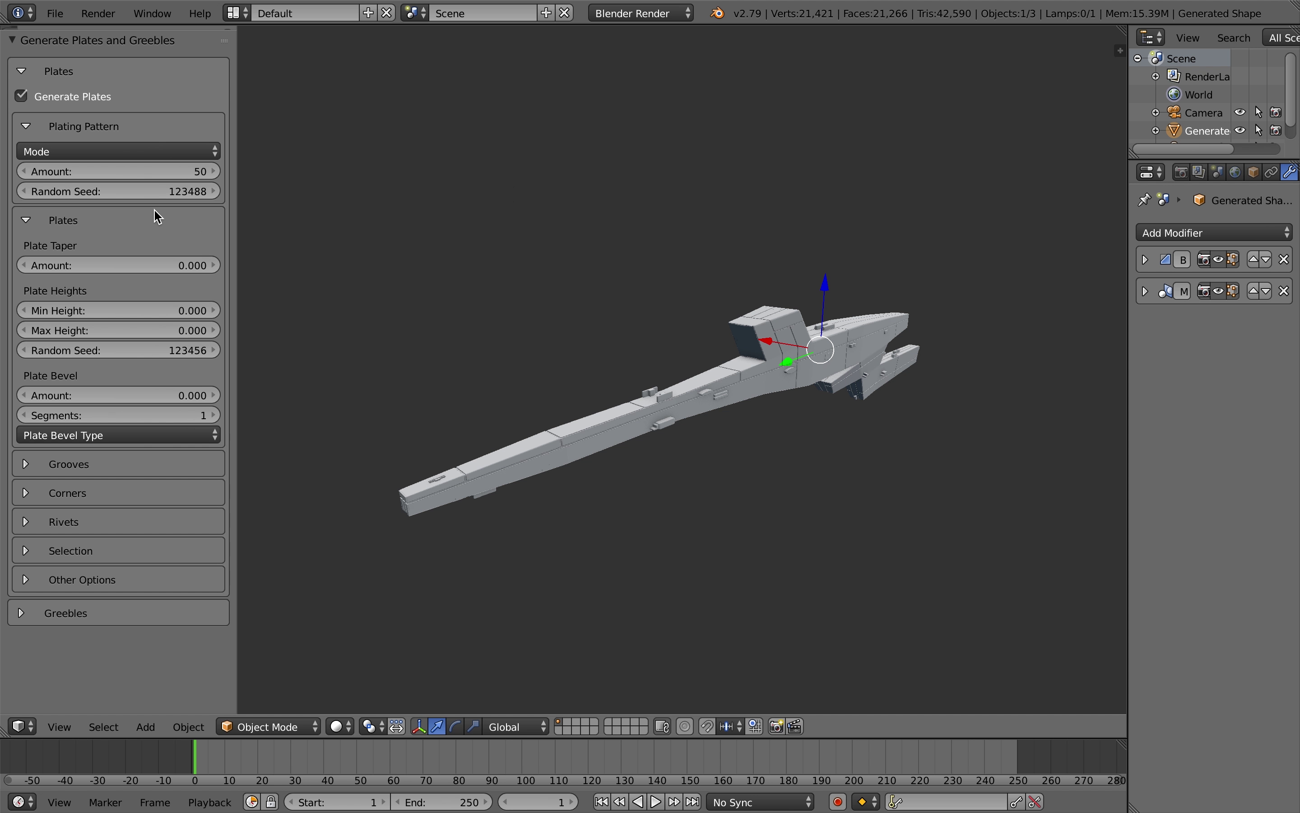
- Set the plates' maximum height to 0.242 and minimum height to -0.120
{"action": "left_click", "coordinate": [127, 331]}
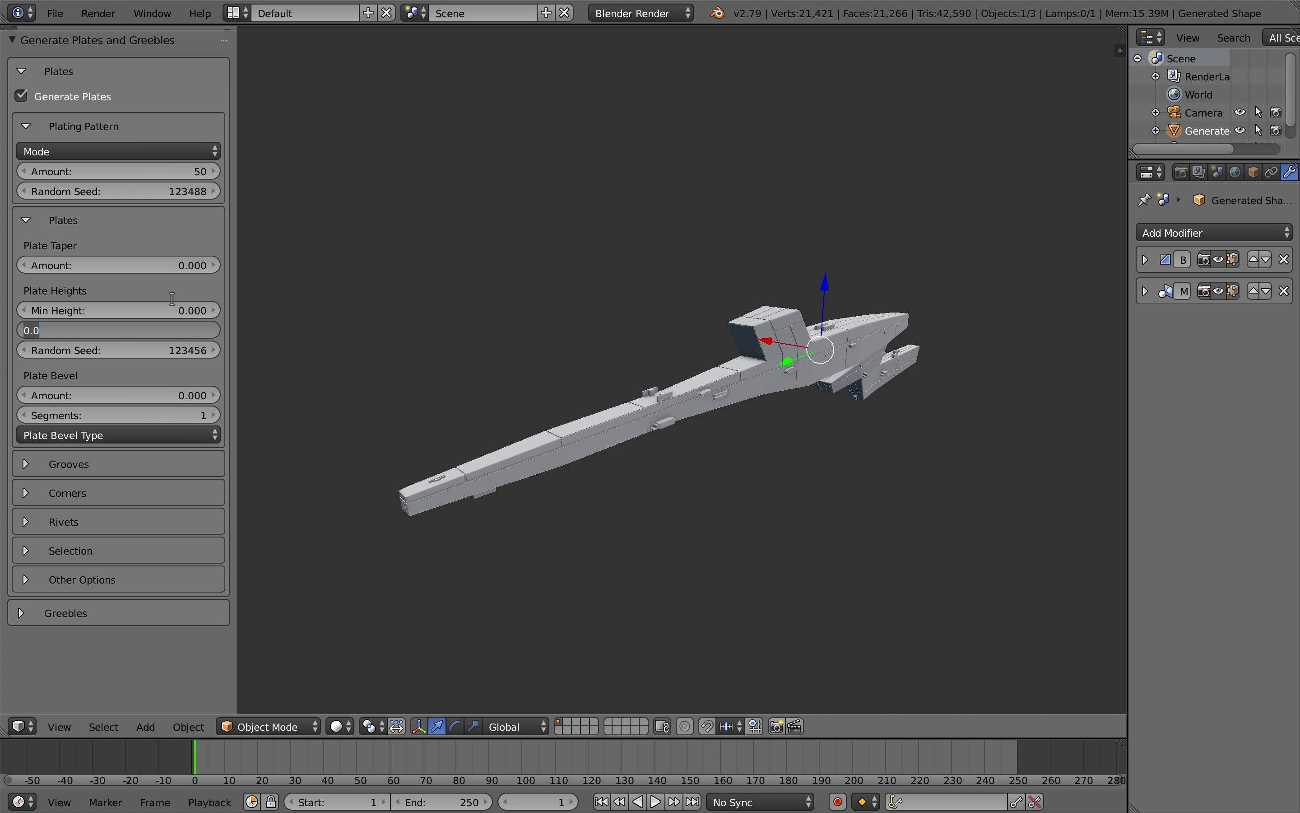
{"action": "key", "text": "Return"}
{"action": "left_click_drag", "start_coordinate": [128, 329], "coordinate": [235, 345]}
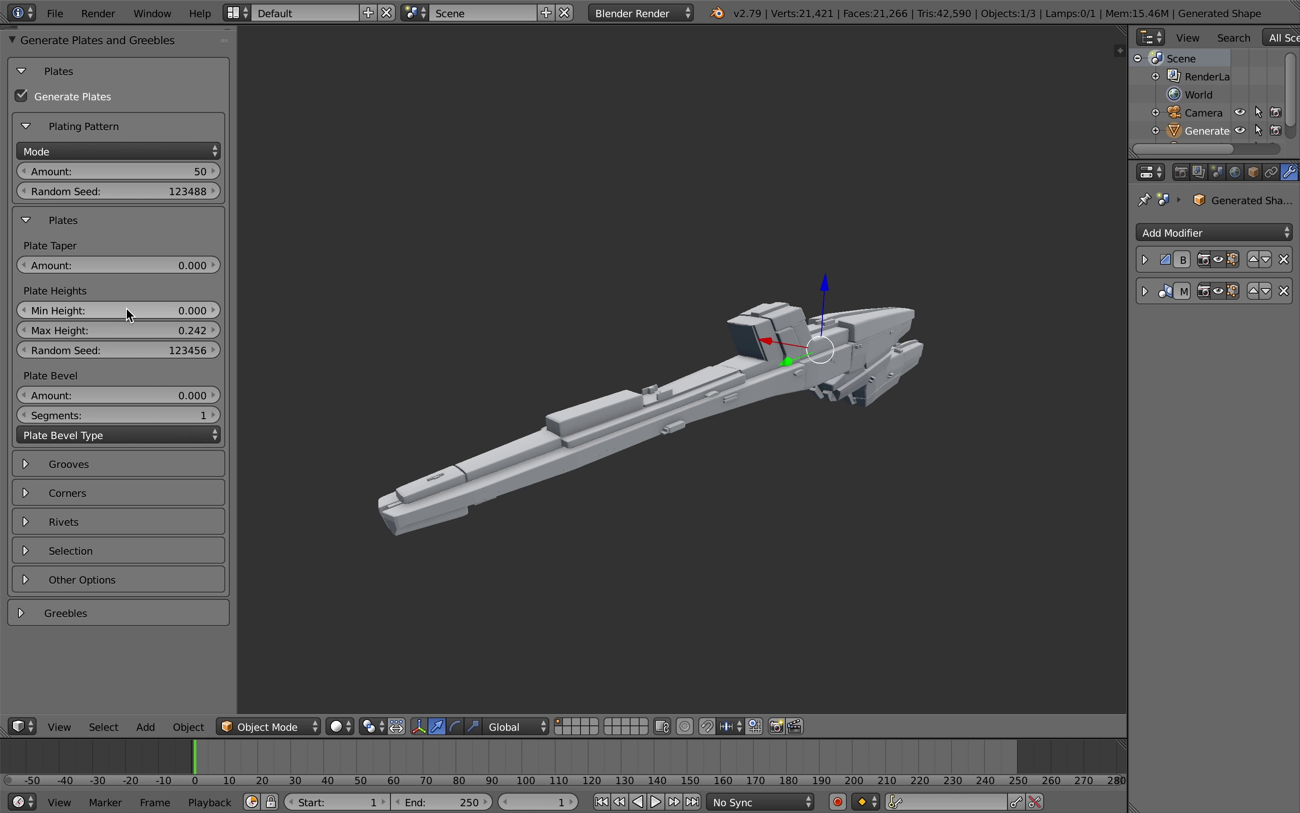
{"action": "left_click_drag", "start_coordinate": [129, 314], "coordinate": [72, 313]}
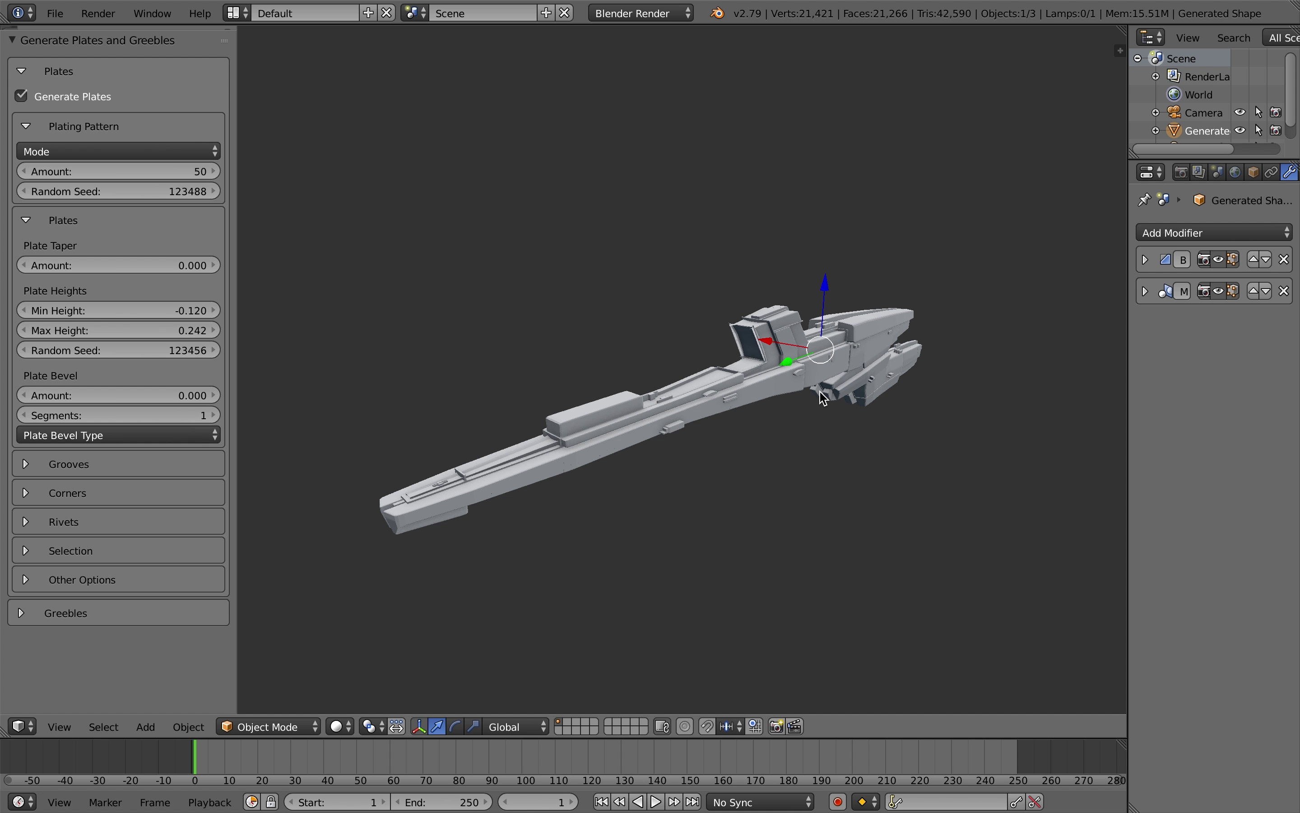
{"action": "mouse_move", "coordinate": [824, 398]}
{"action": "middle_mouse_down"}
{"action": "mouse_move", "coordinate": [792, 389]}
{"action": "mouse_move", "coordinate": [963, 395]}
{"action": "mouse_move", "coordinate": [832, 395]}
{"action": "middle_mouse_up"}
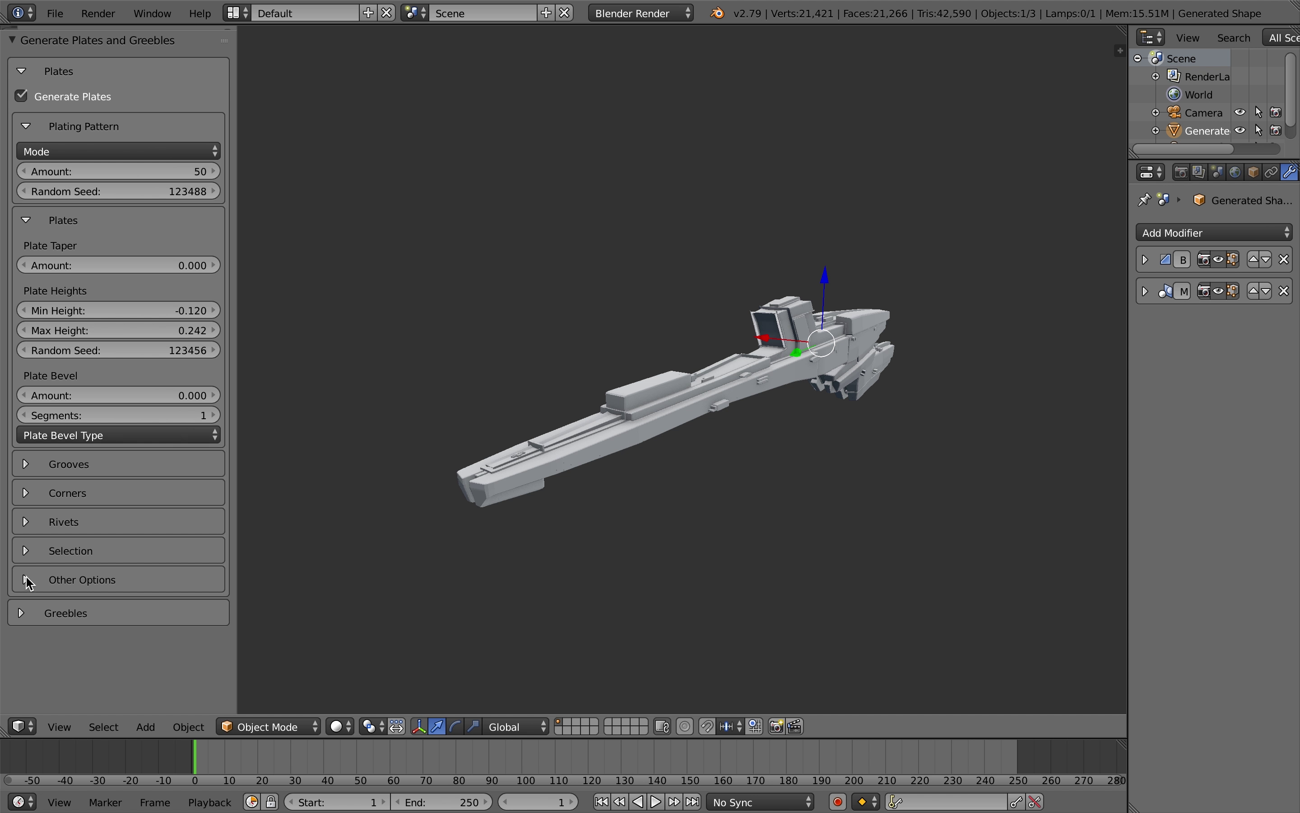
- Apply the greebles to the plate sides and the grooves as well as the plates
{"action": "left_click", "coordinate": [28, 221]}
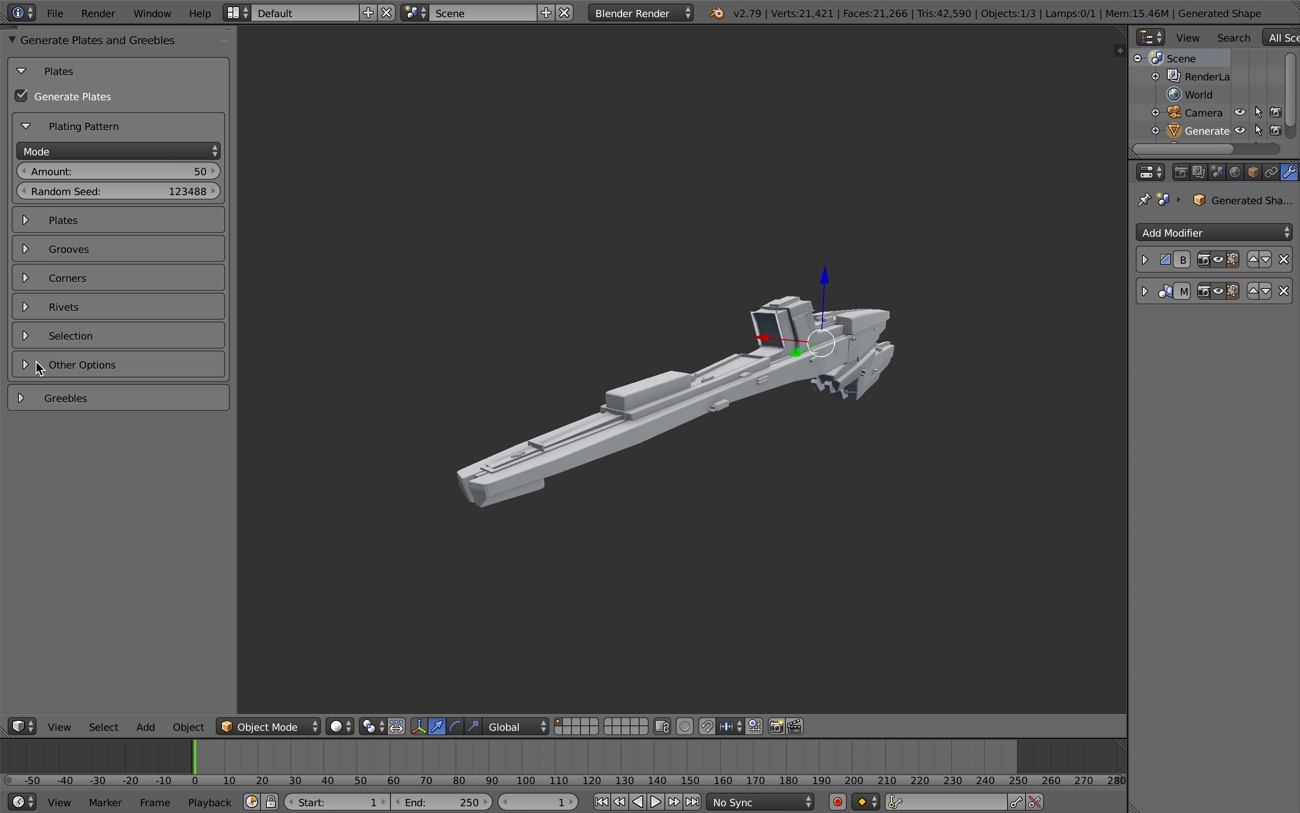
{"action": "left_click", "coordinate": [22, 399]}
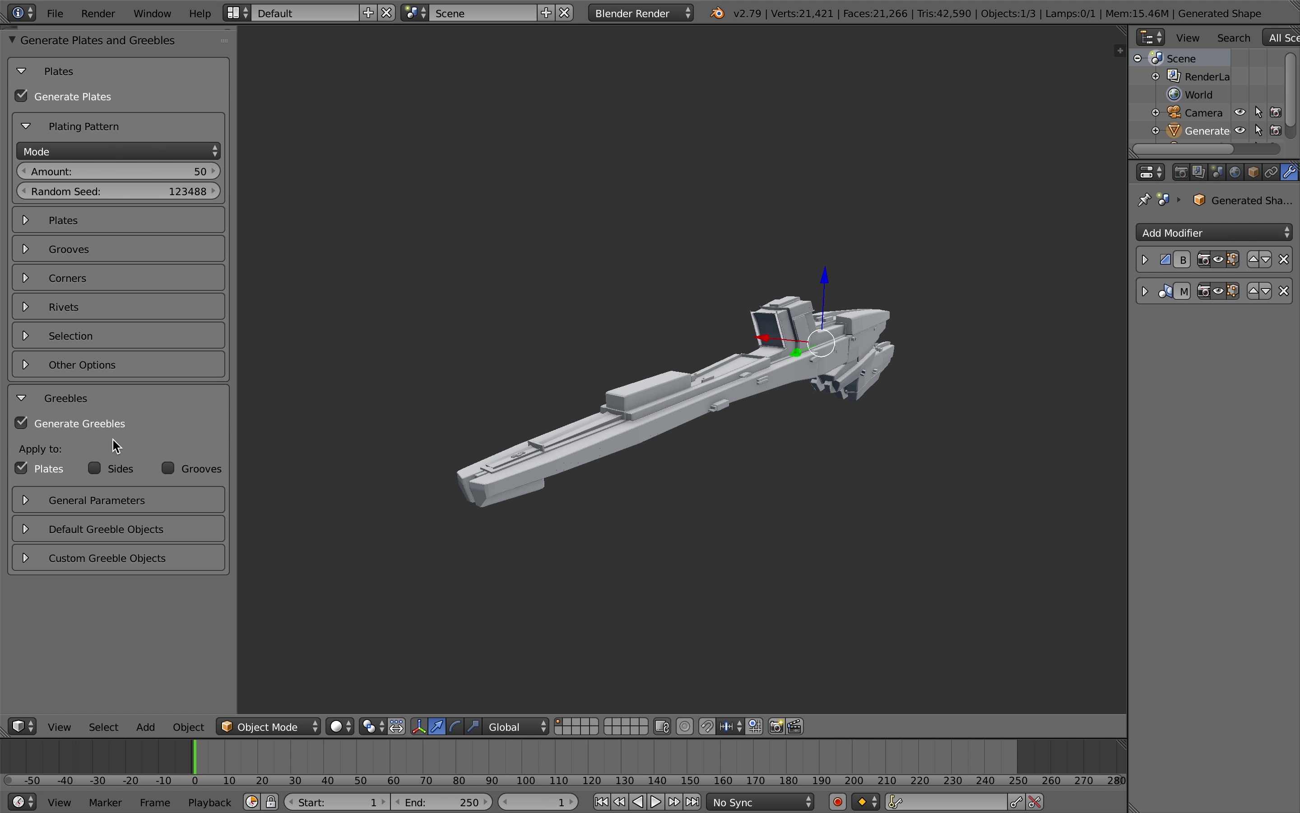
{"action": "left_click", "coordinate": [125, 473]}
{"action": "left_click", "coordinate": [182, 471]}
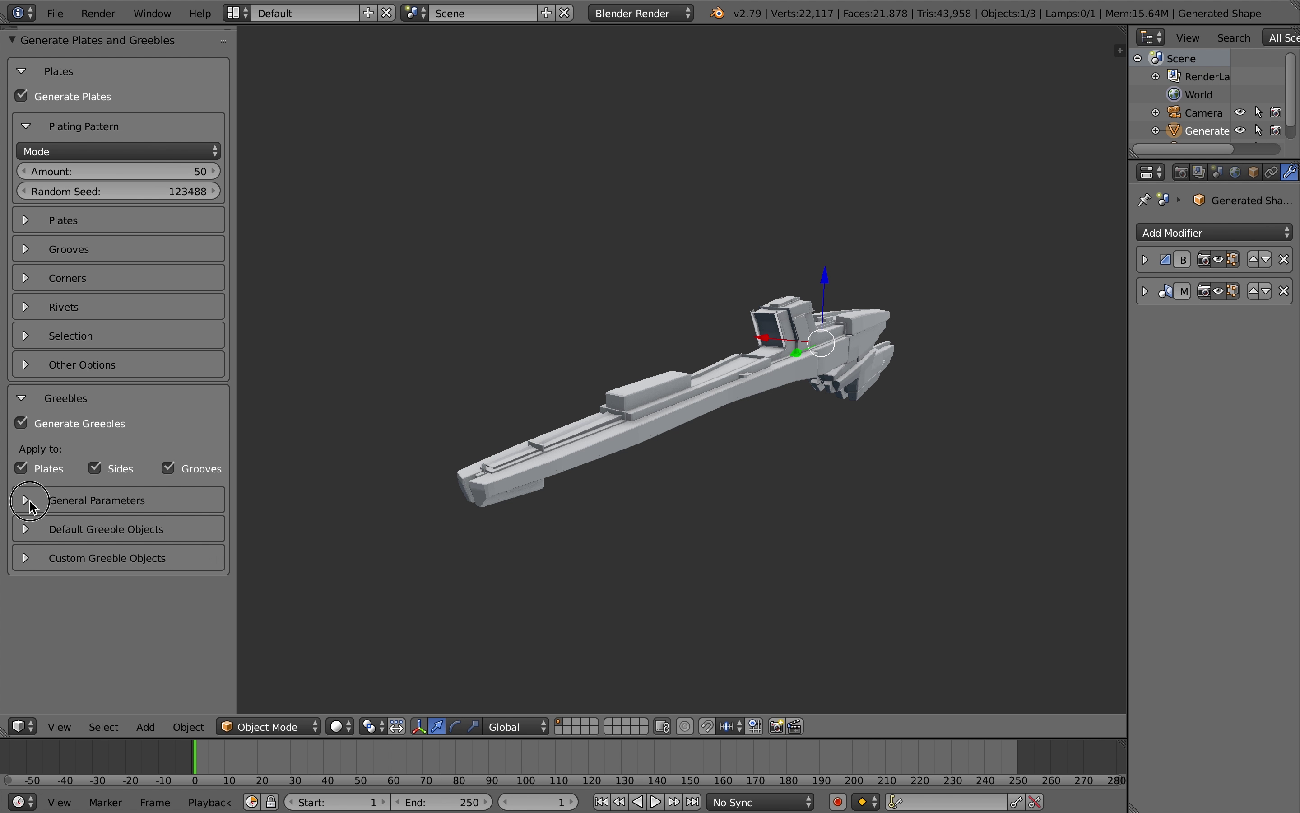
- Set the greeble amount to 100 in the general greeble parameters
{"action": "left_click", "coordinate": [28, 500]}
{"action": "left_click", "coordinate": [106, 525]}
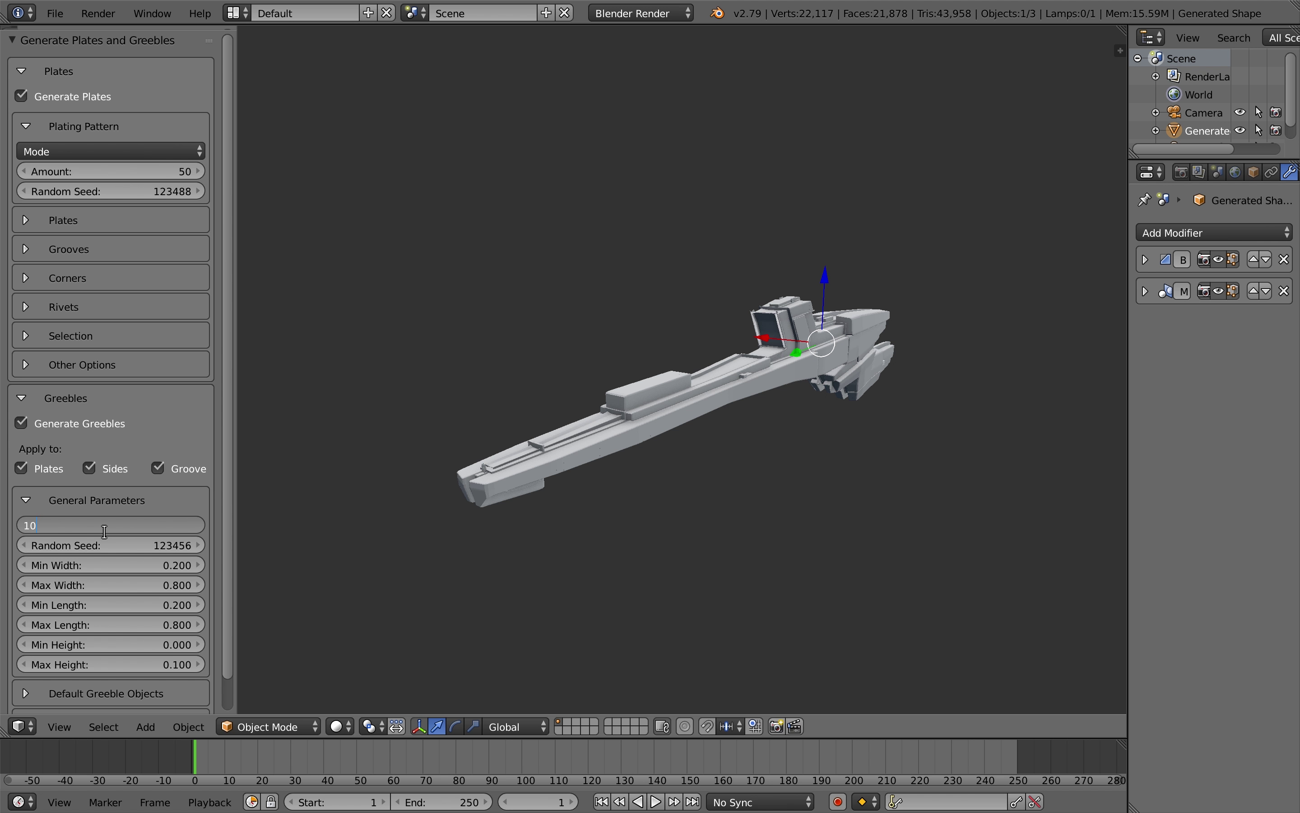
{"action": "key", "text": "Return"}
{"action": "middle_click_drag", "start_coordinate": [784, 398], "coordinate": [662, 378]}
{"action": "scroll", "coordinate": [690, 380], "scroll_direction": "up", "scroll_amount": 4}
{"action": "left_click", "coordinate": [22, 400]}
{"action": "left_click", "coordinate": [23, 400]}
{"action": "scroll", "coordinate": [27, 492], "scroll_direction": "down", "scroll_amount": 2}
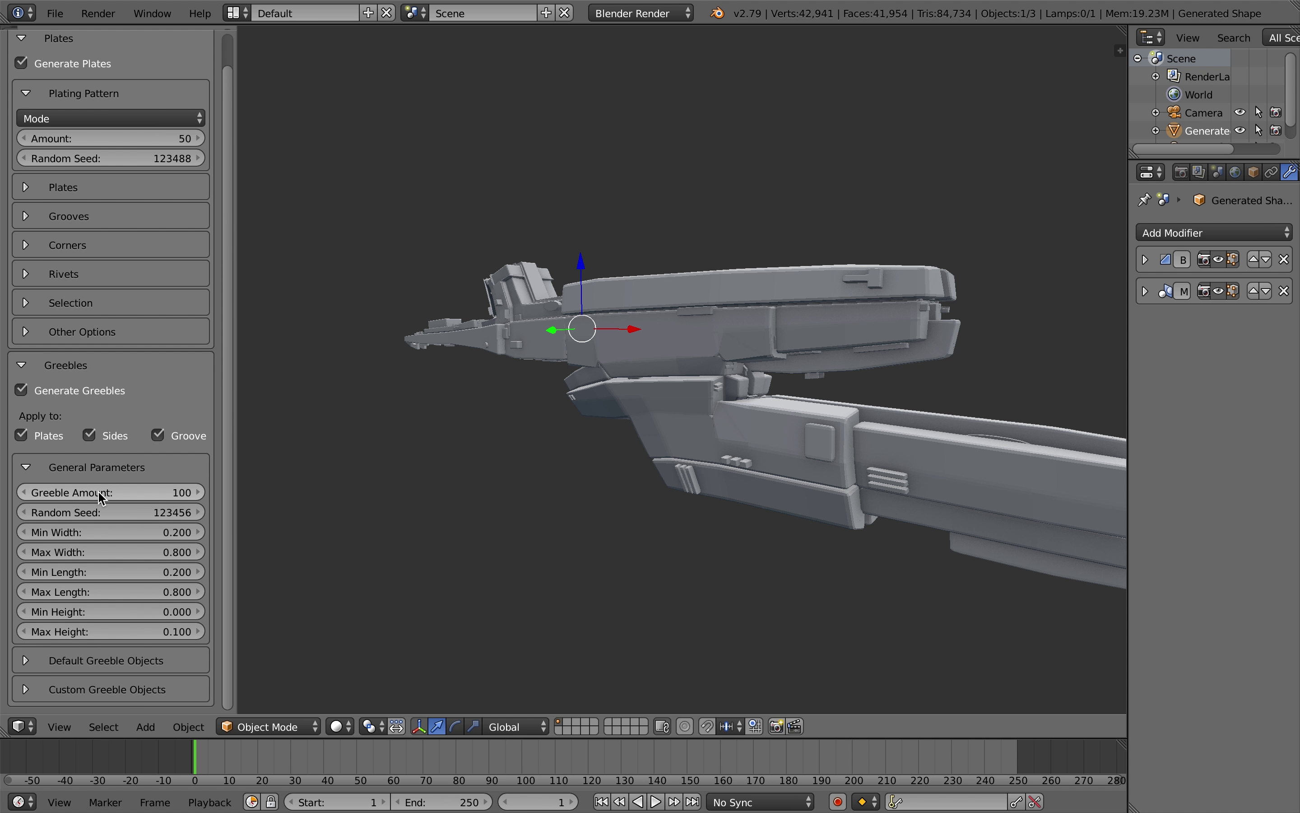
- Set the coverage of the default cylinder greebles to 0%
{"action": "left_click", "coordinate": [27, 660]}
{"action": "scroll", "coordinate": [54, 645], "scroll_direction": "down", "scroll_amount": 5}
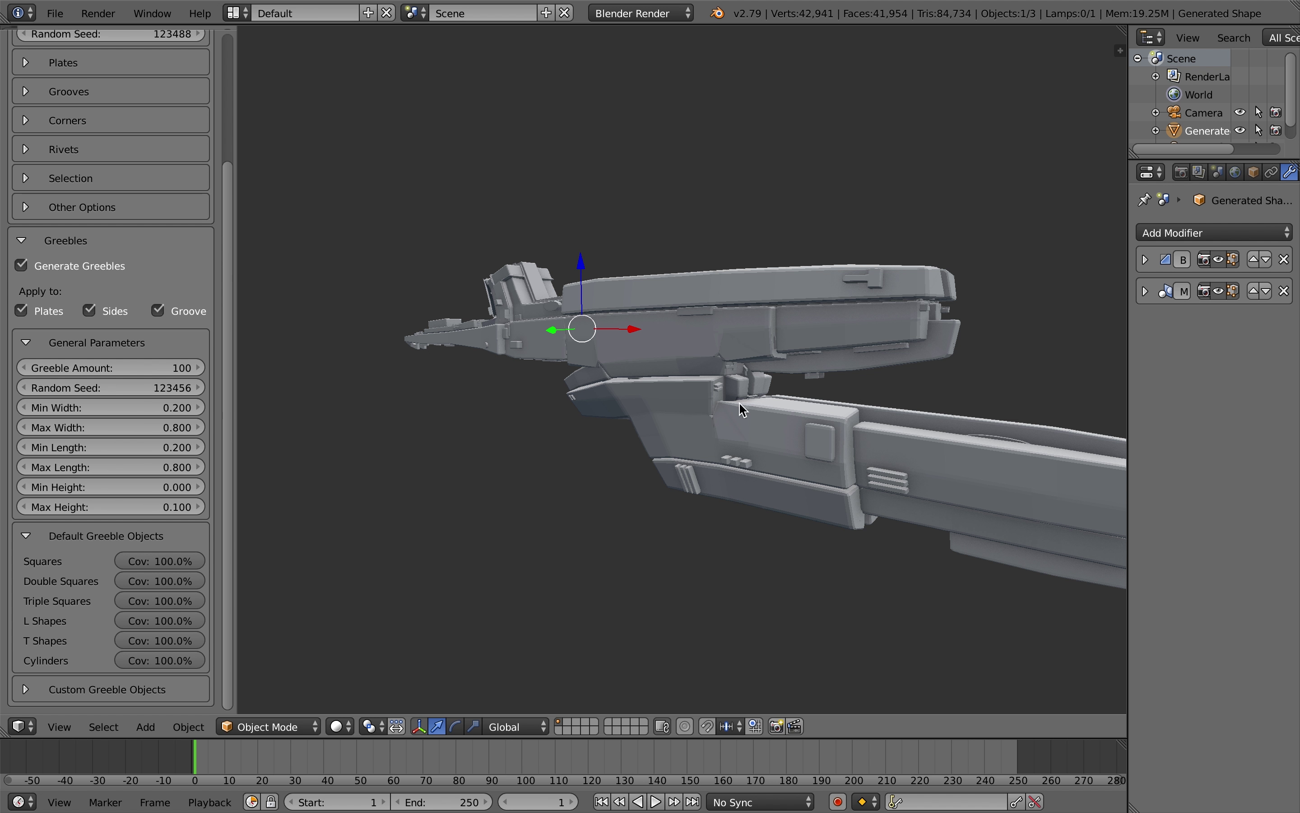
{"action": "middle_click_drag", "start_coordinate": [741, 409], "coordinate": [536, 515]}
{"action": "left_click", "coordinate": [189, 659]}
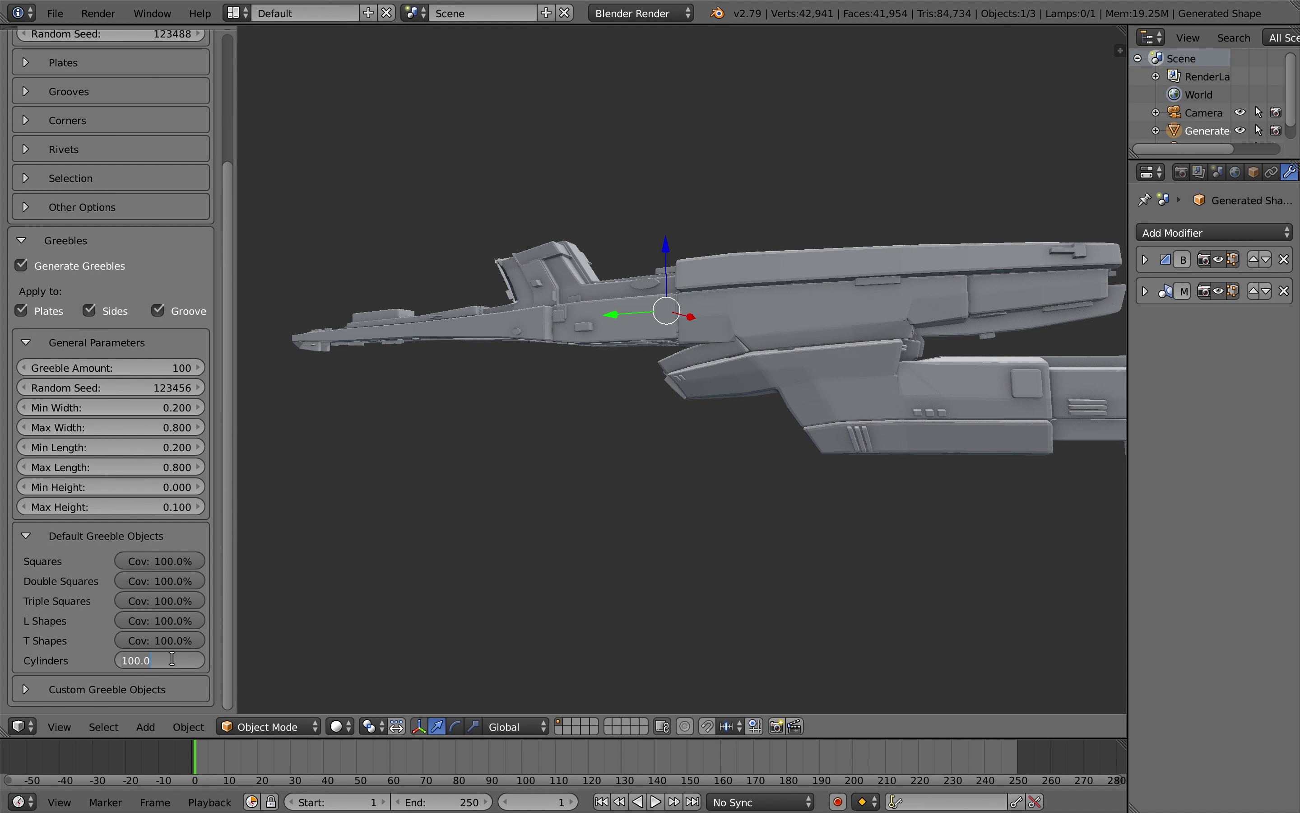
{"action": "type", "text": "0"}
{"action": "key", "text": "Return"}
- Try a greeble amount of 50 and restore it to 100
{"action": "middle_click_drag", "start_coordinate": [679, 426], "coordinate": [619, 434]}
{"action": "left_click", "coordinate": [164, 367]}
{"action": "type", "text": "50"}
{"action": "key", "text": "Return"}
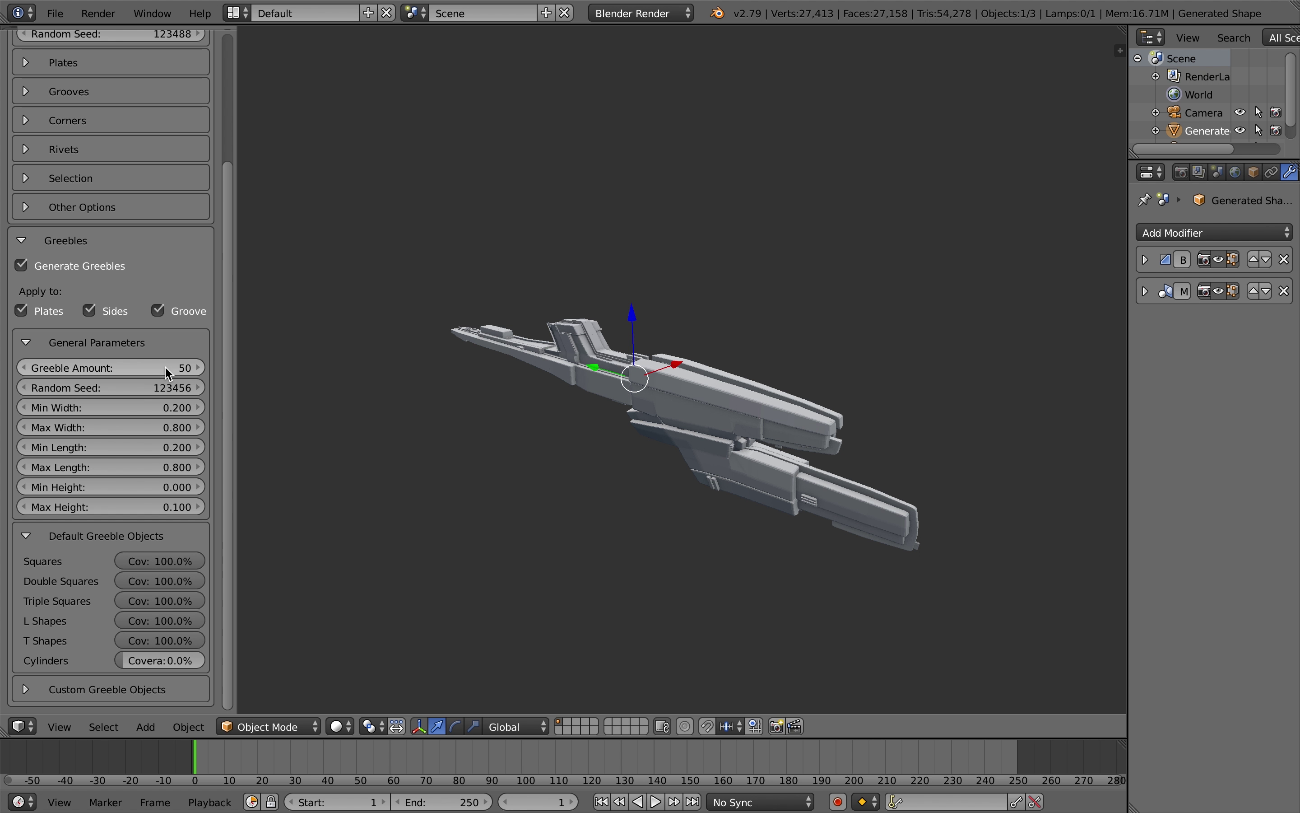
{"action": "left_click", "coordinate": [116, 365]}
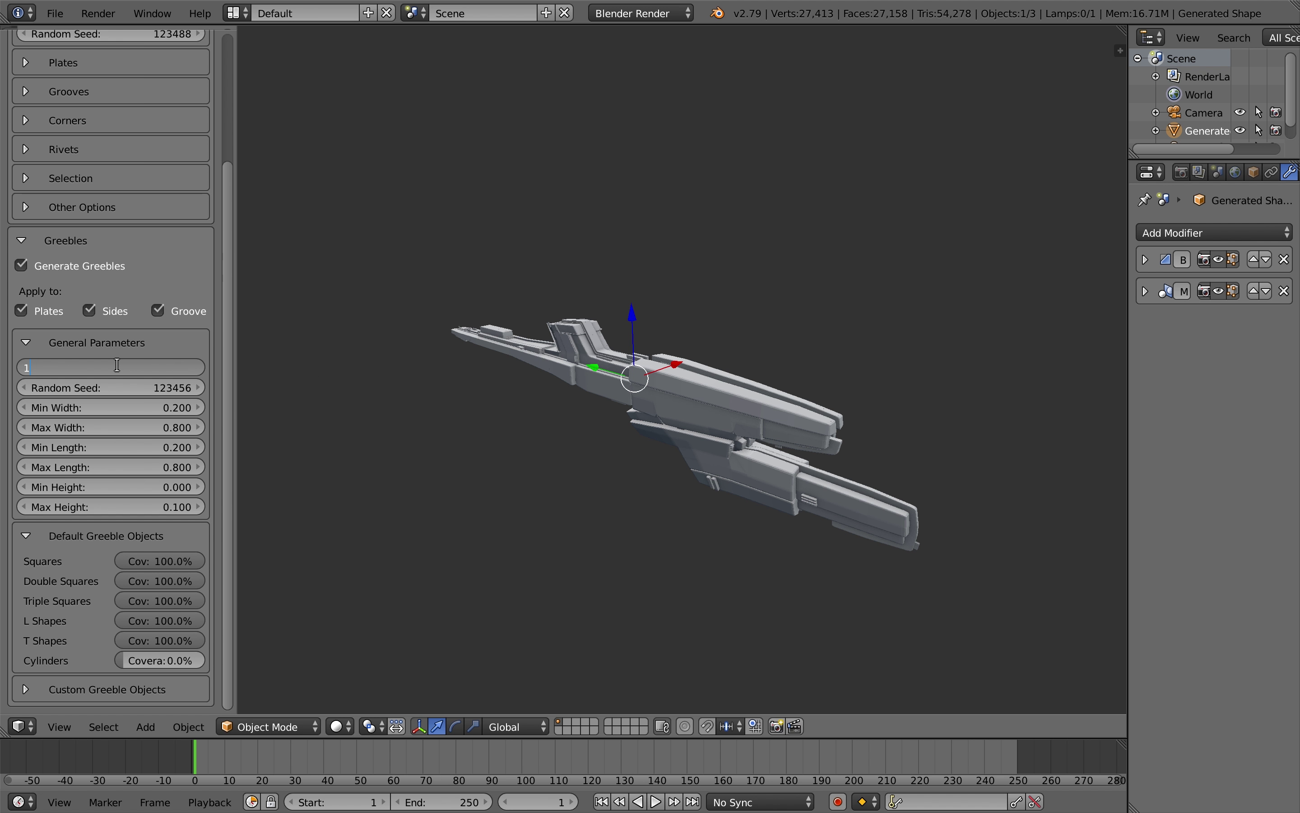
{"action": "type", "text": "100"}
{"action": "key", "text": "Return"}
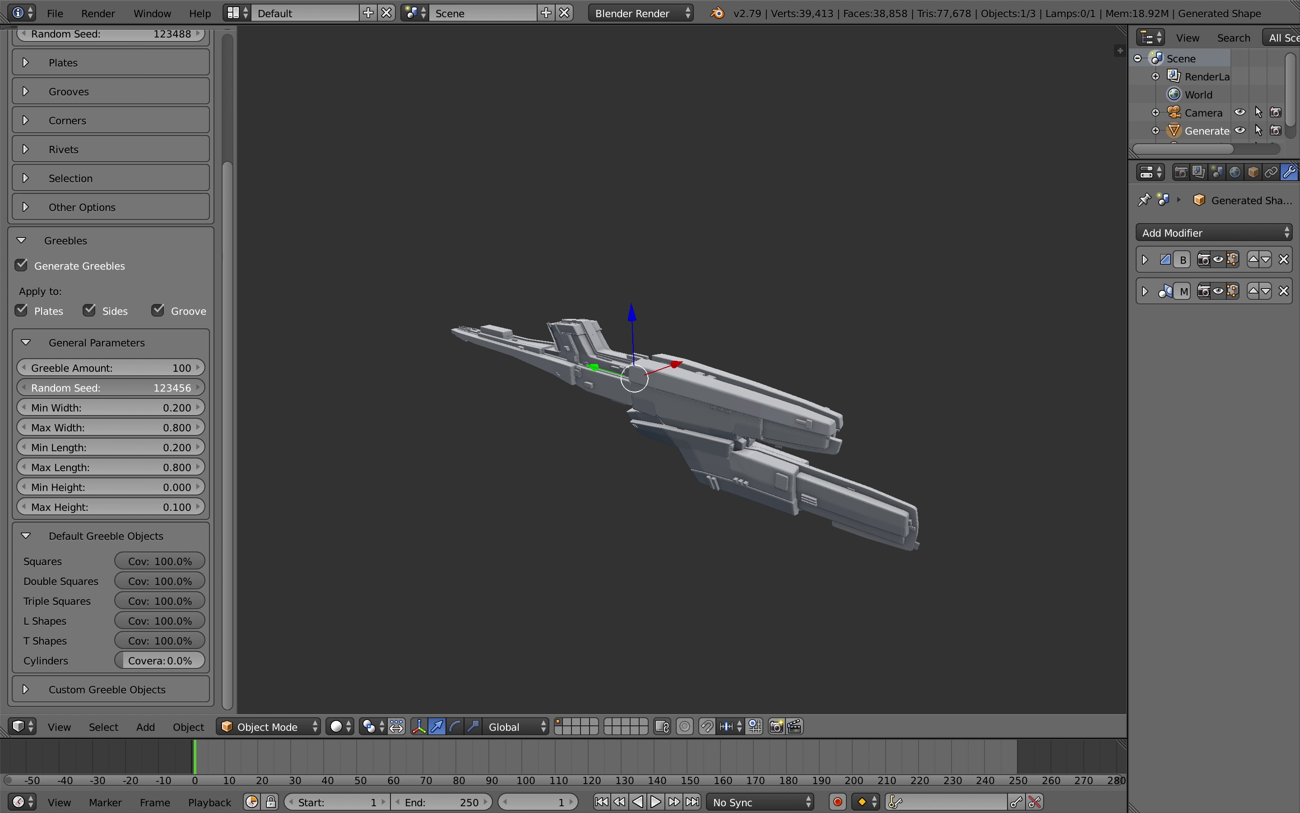
- Set the greebles' random seed to 123504 and the plating pattern's random seed to 123519
{"action": "mouse_move", "coordinate": [156, 389]}
{"action": "left_mouse_down"}
{"action": "mouse_move", "coordinate": [181, 389]}
{"action": "mouse_move", "coordinate": [156, 393]}
{"action": "left_mouse_up"}
{"action": "left_click_drag", "start_coordinate": [235, 210], "coordinate": [236, 65]}
{"action": "left_click_drag", "start_coordinate": [174, 191], "coordinate": [180, 195]}
{"action": "middle_click_drag", "start_coordinate": [426, 241], "coordinate": [633, 334]}
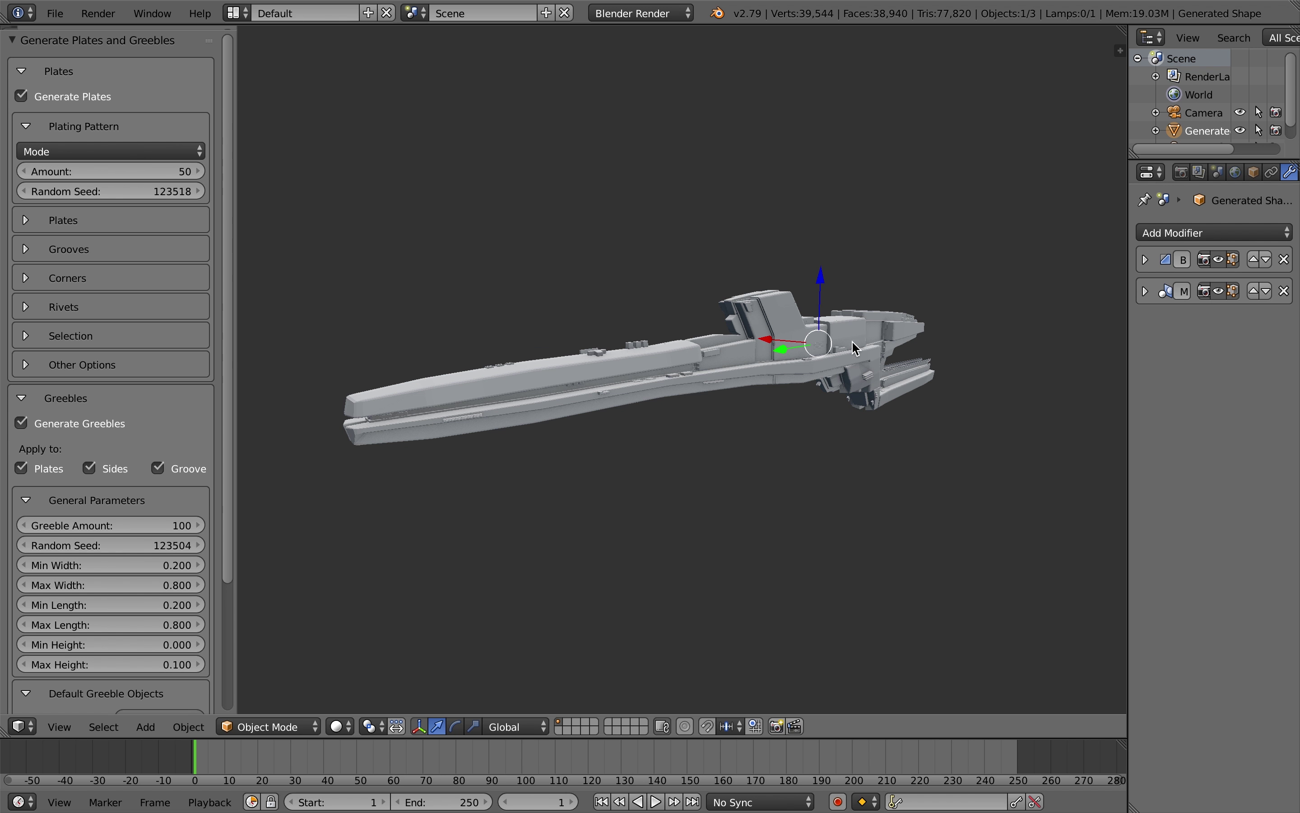
{"action": "middle_click_drag", "start_coordinate": [766, 514], "coordinate": [638, 389]}
{"action": "left_click", "coordinate": [206, 189]}
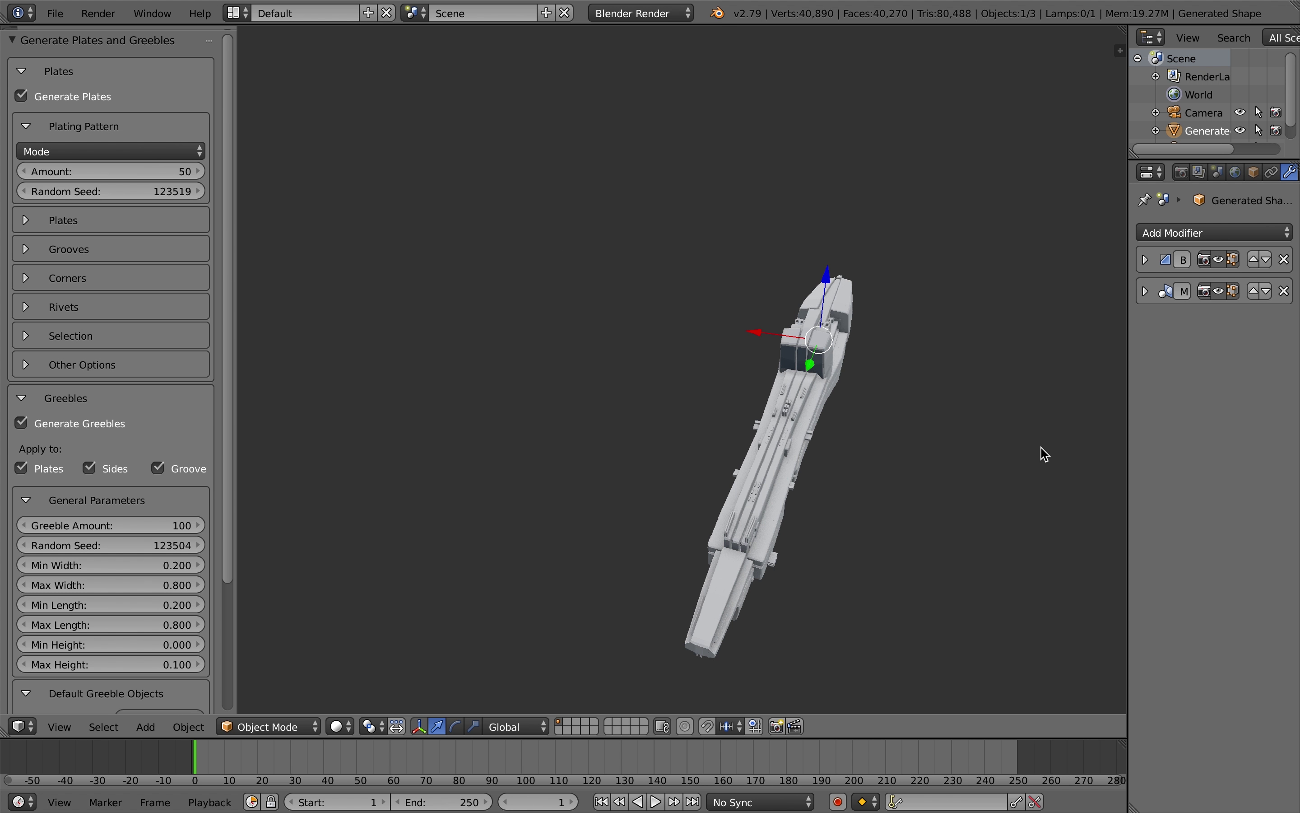
{"action": "middle_click_drag", "start_coordinate": [1042, 458], "coordinate": [897, 452]}
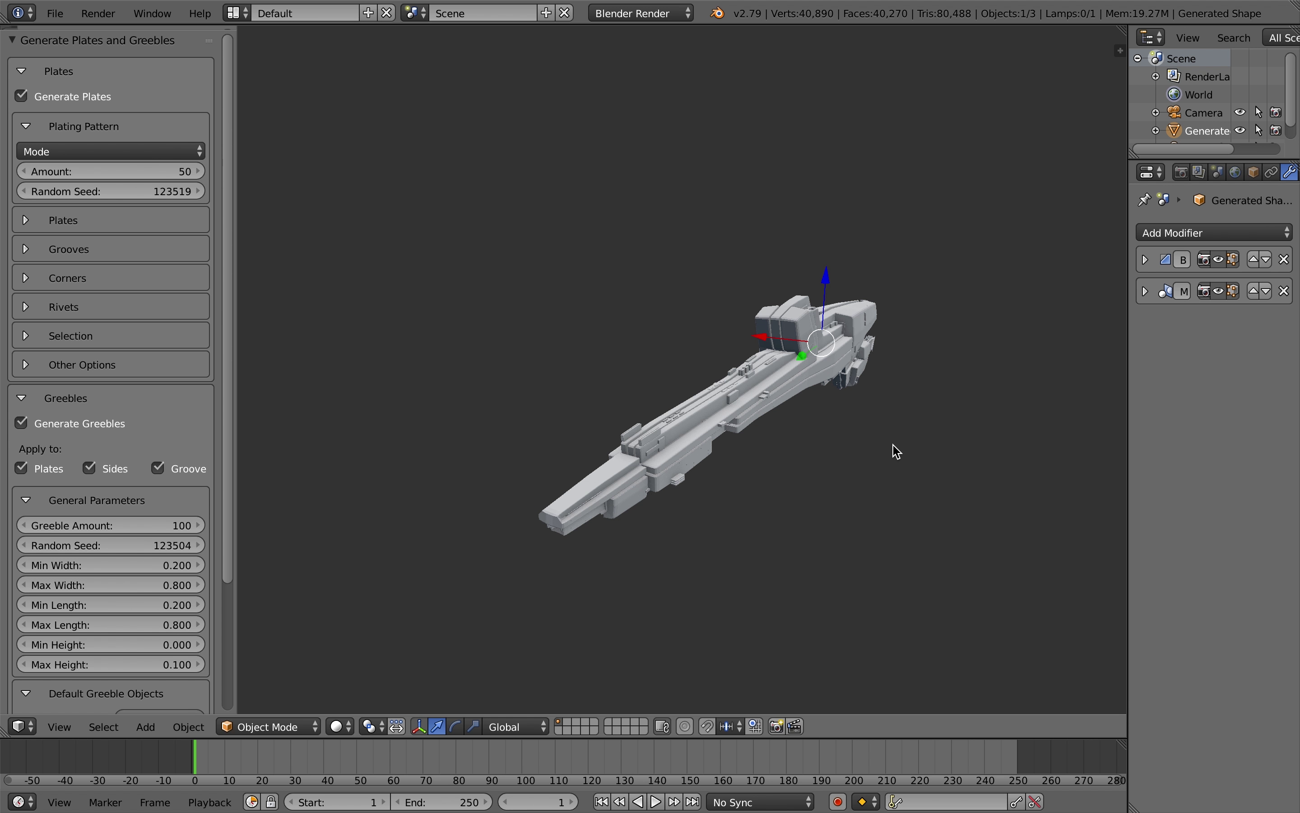
- Delete the detailed spaceship and add a new Shape Generator mesh
{"action": "key", "text": "x"}
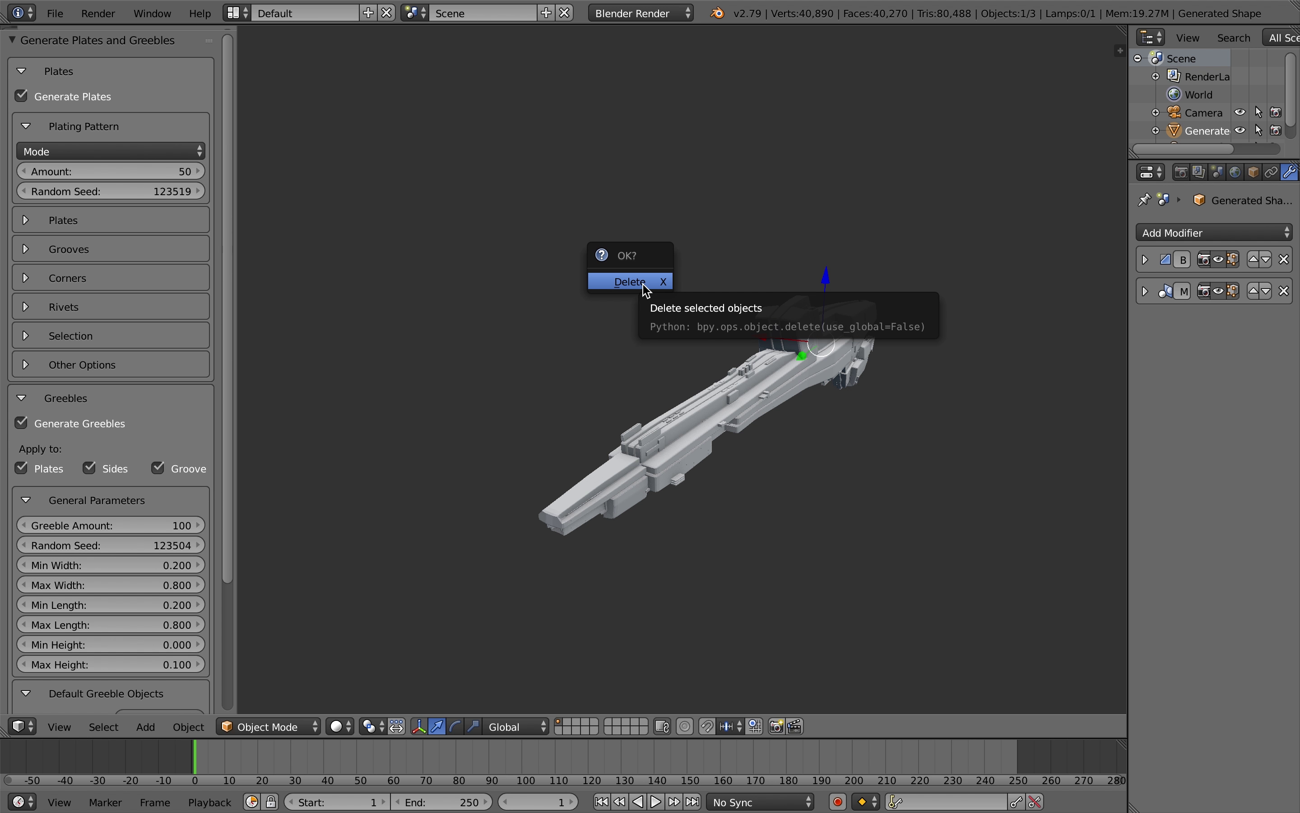
{"action": "left_click", "coordinate": [647, 291]}
{"action": "key", "text": "shift+a"}
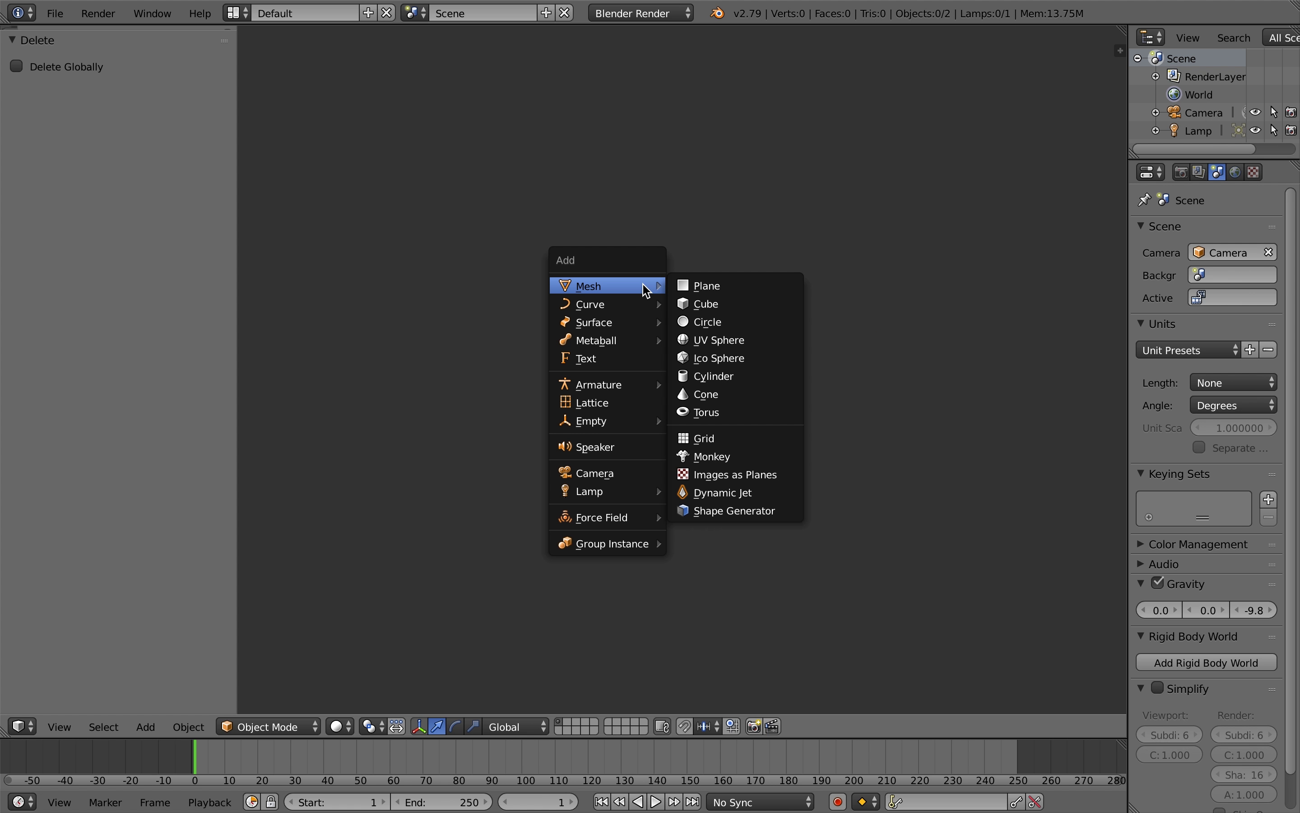
{"action": "left_click", "coordinate": [762, 511]}
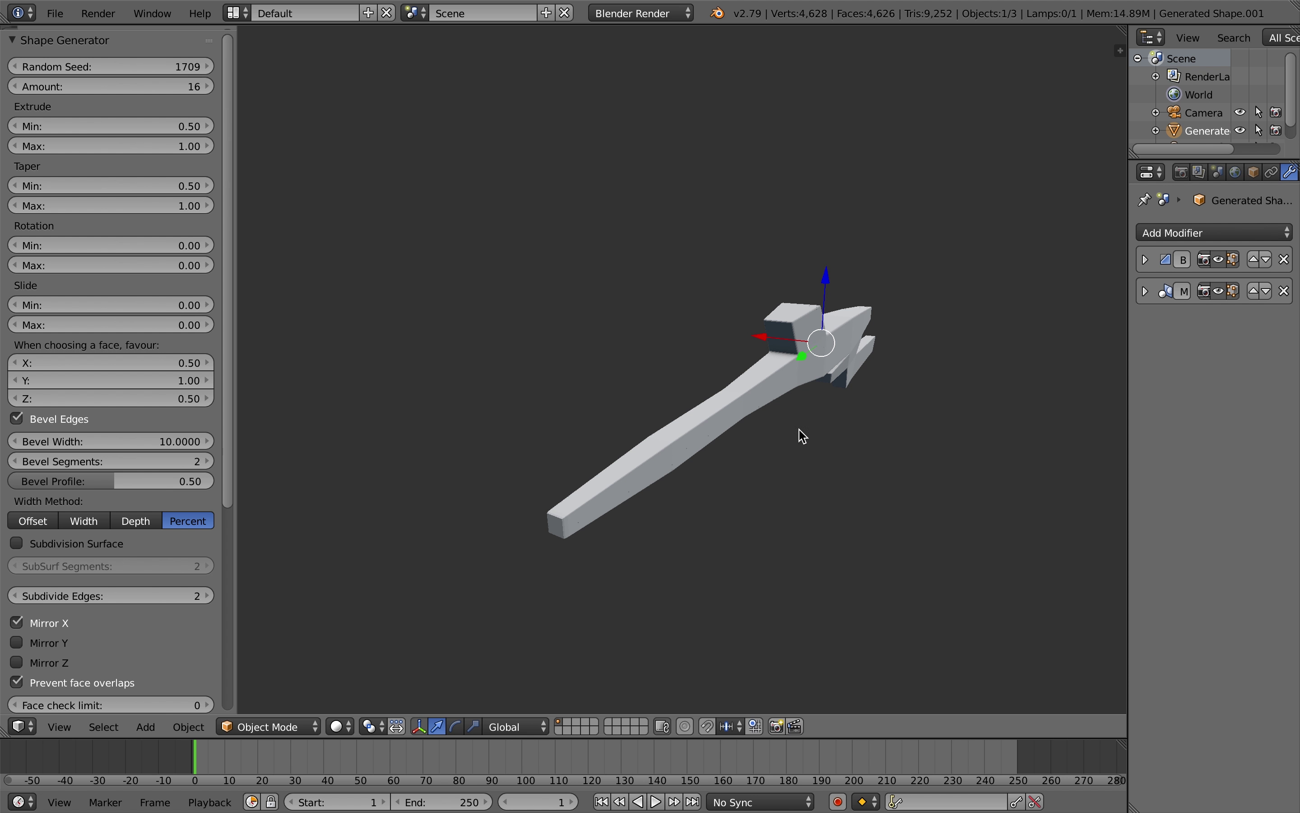
- Set the new base shape's random seed to 1725
{"action": "middle_click_drag", "start_coordinate": [676, 199], "coordinate": [673, 270]}
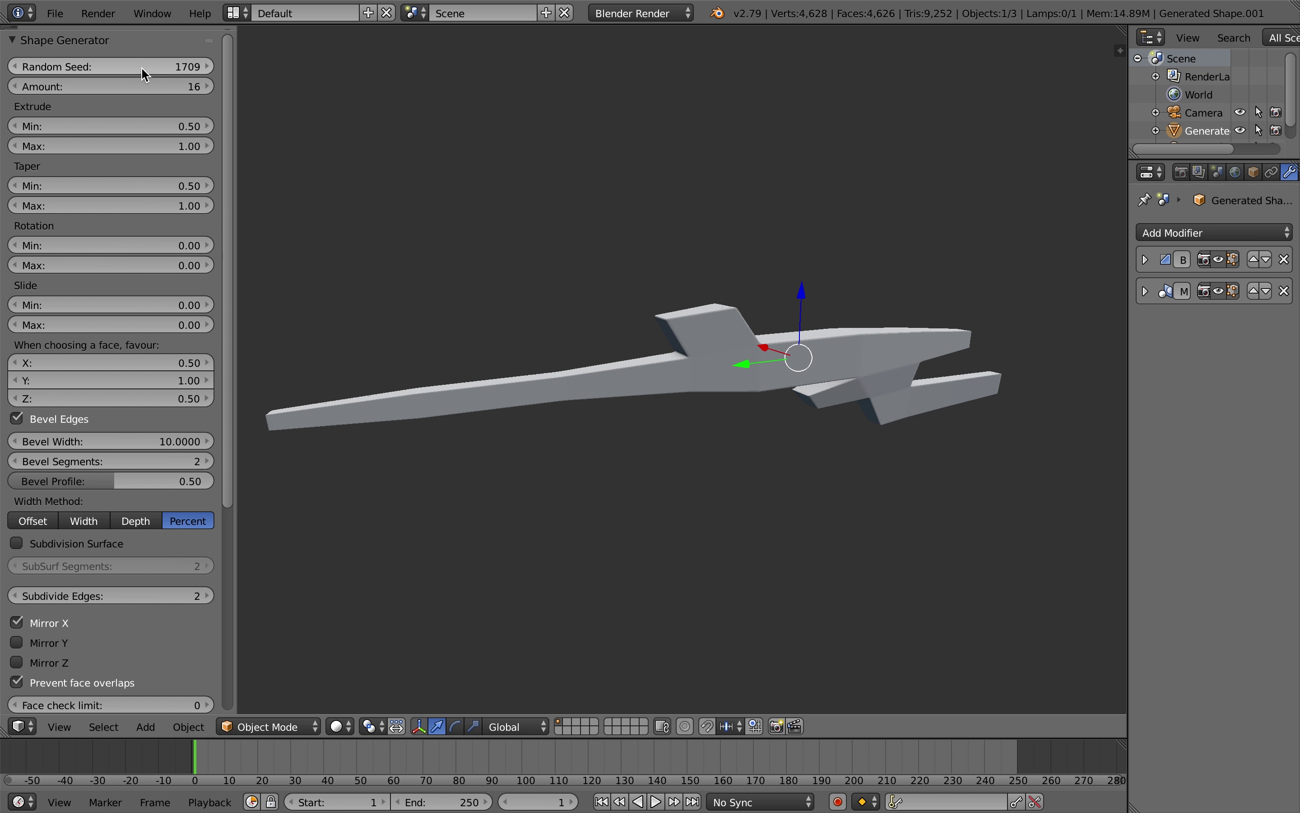
{"action": "left_click_drag", "start_coordinate": [107, 66], "coordinate": [146, 75]}
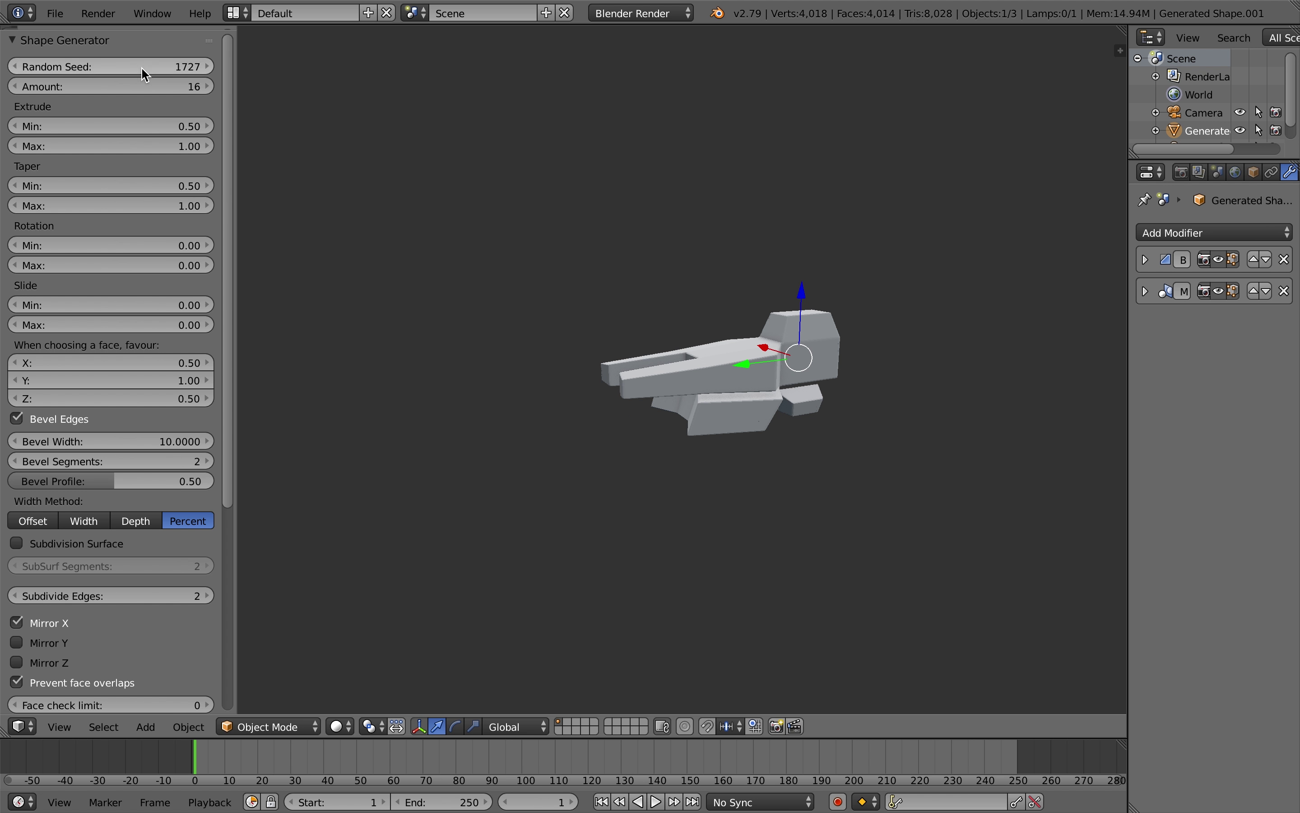
{"action": "left_click", "coordinate": [18, 67]}
{"action": "left_click", "coordinate": [18, 66]}
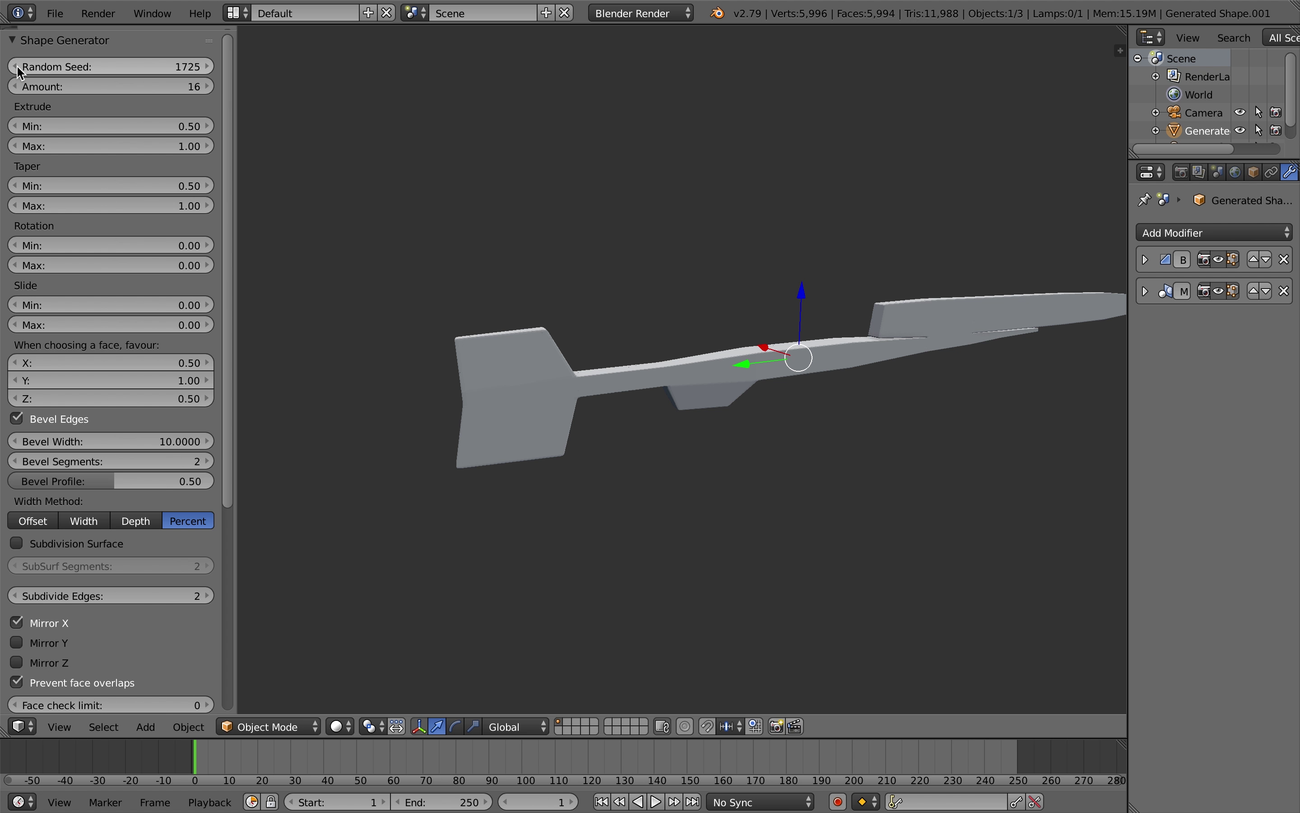
{"action": "middle_click_drag", "start_coordinate": [628, 238], "coordinate": [805, 313]}
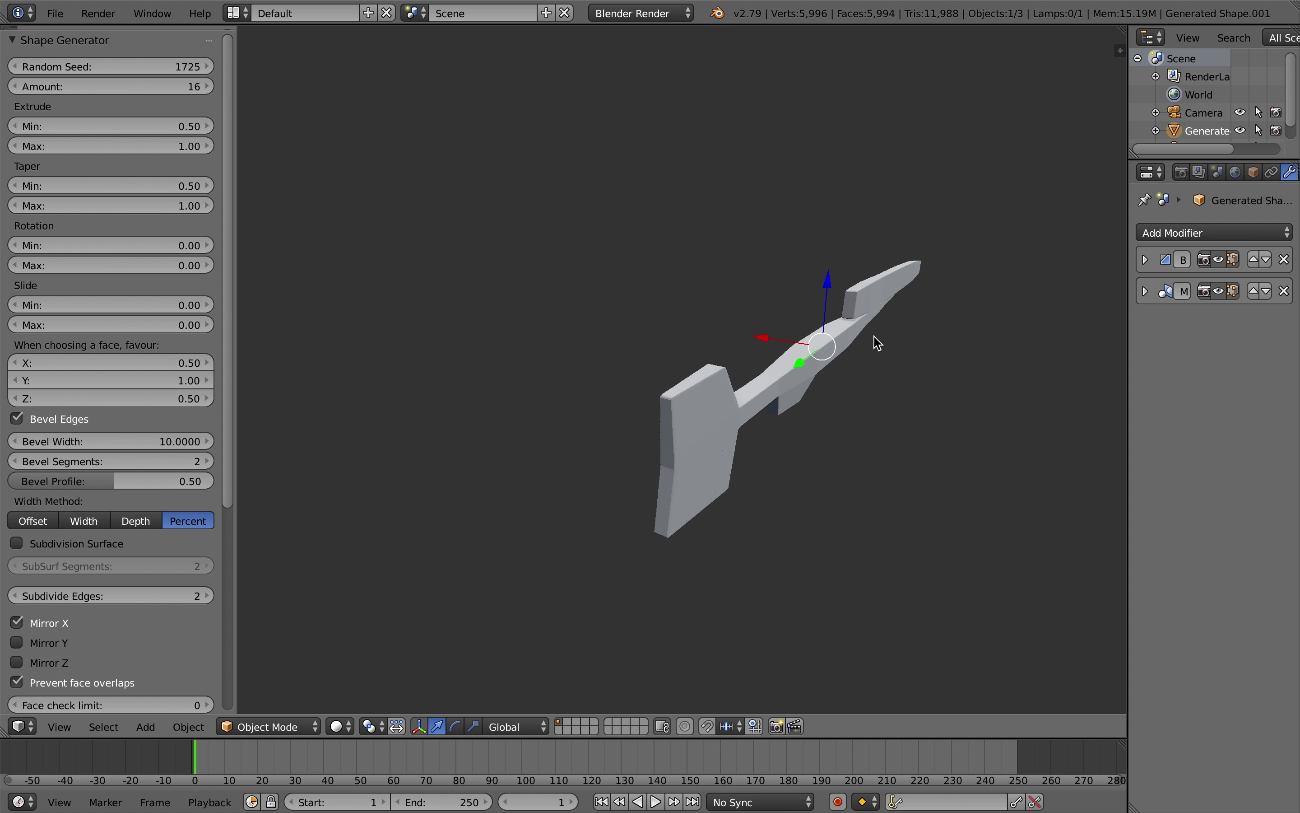
- Generate plates and greebles on the new base shape and collapse the greeble settings
{"action": "middle_click_drag", "start_coordinate": [879, 343], "coordinate": [605, 358]}
{"action": "key", "text": "space"}
{"action": "key", "text": "Return"}
{"action": "left_click", "coordinate": [26, 399]}
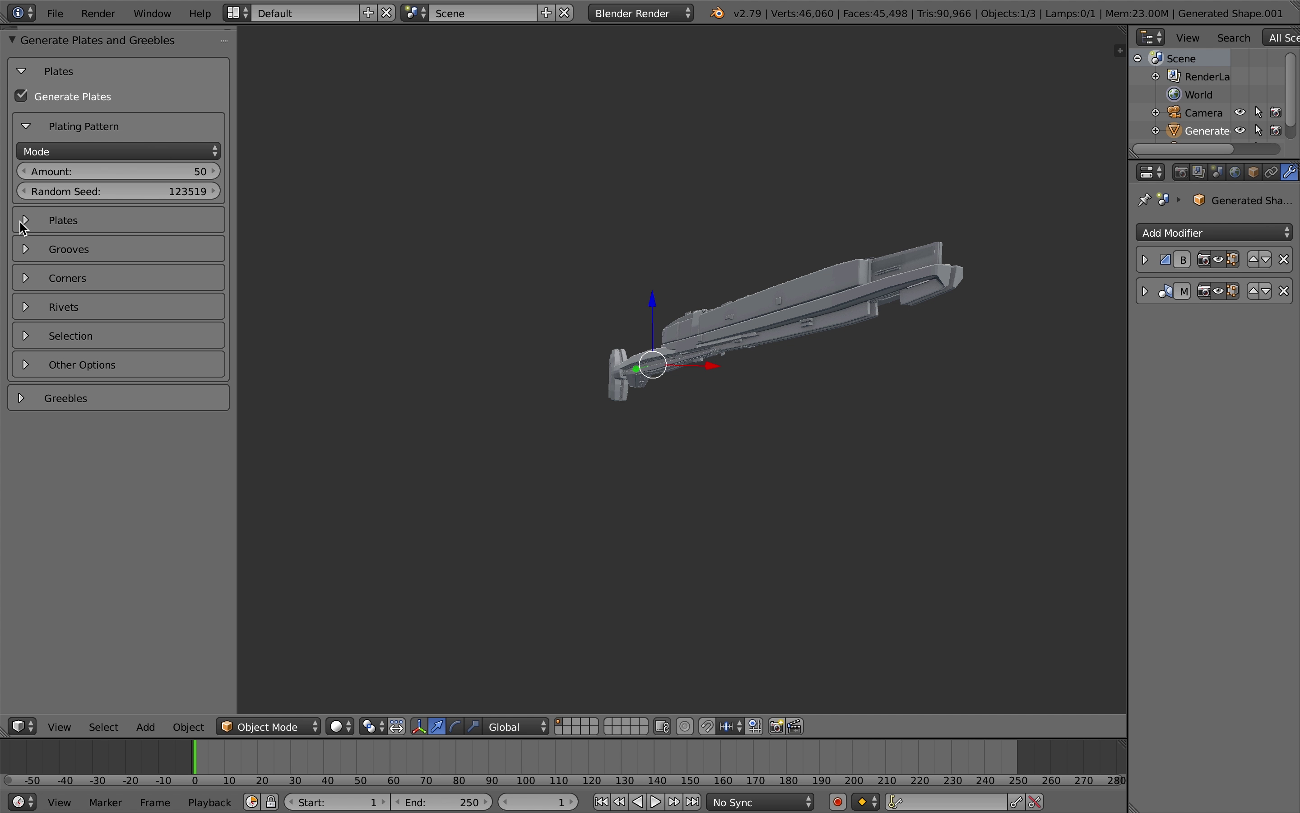
- Clamp the groove width and set the groove width to 10 in the plate generator
{"action": "left_click", "coordinate": [26, 250]}
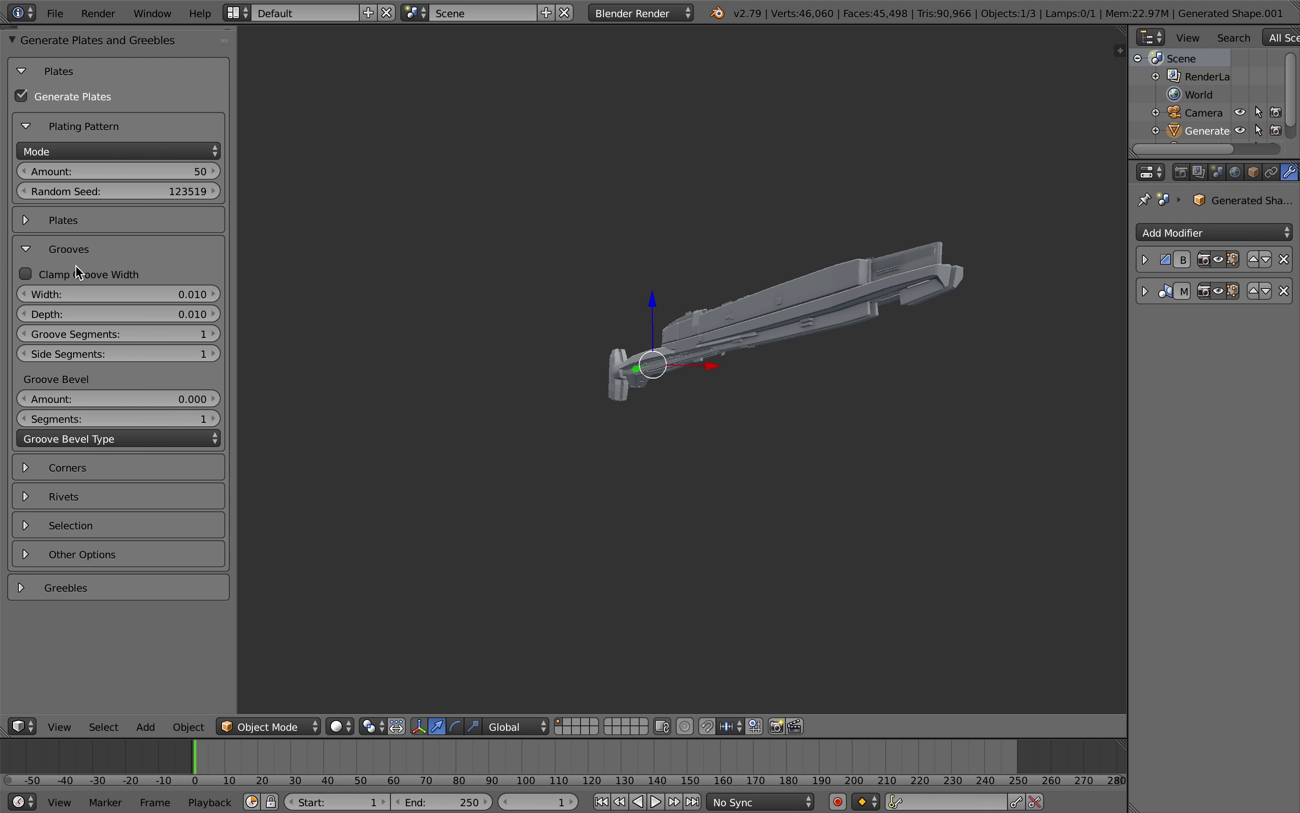
{"action": "left_click", "coordinate": [114, 294]}
{"action": "type", "text": "10"}
{"action": "key", "text": "Return"}
{"action": "middle_click_drag", "start_coordinate": [762, 318], "coordinate": [590, 311]}
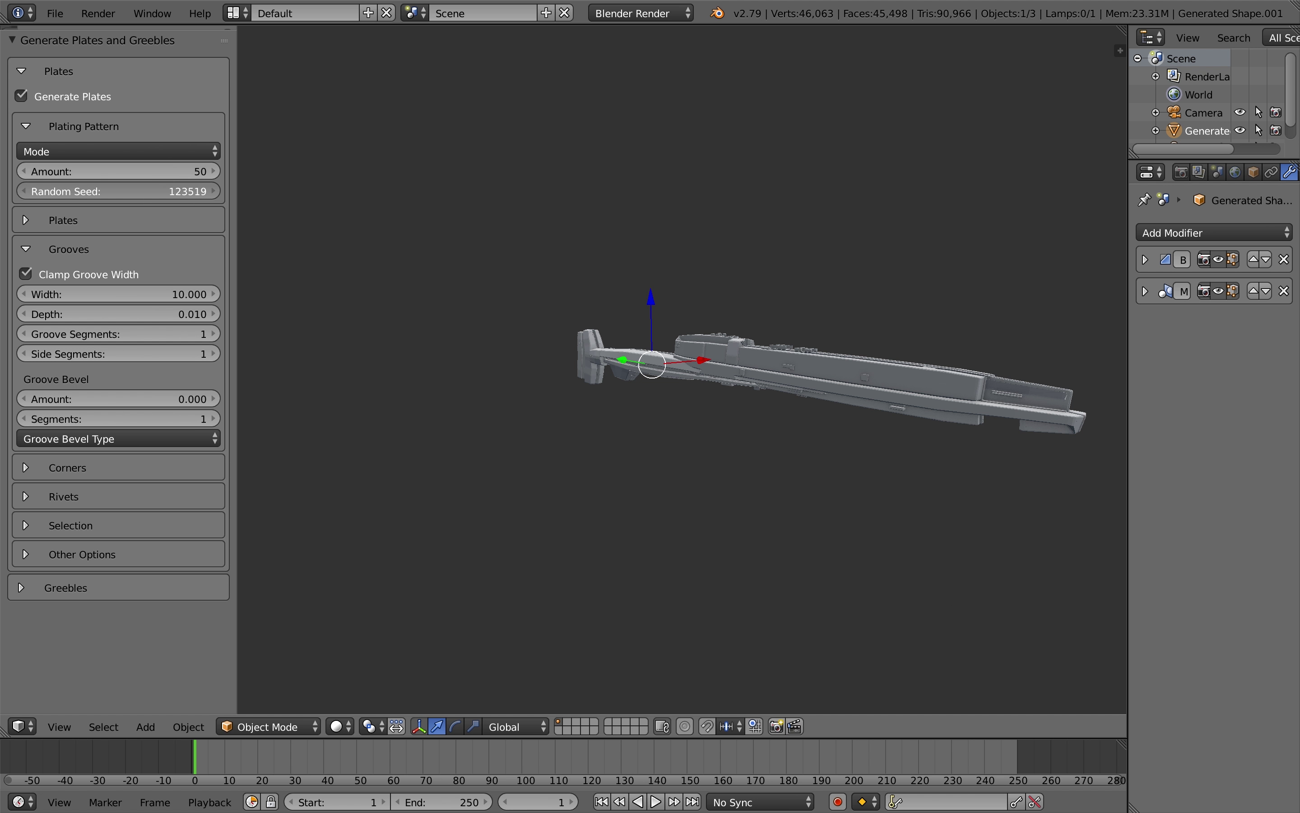
- Set the plating pattern's random seed to 123546
{"action": "left_click_drag", "start_coordinate": [153, 192], "coordinate": [155, 198]}
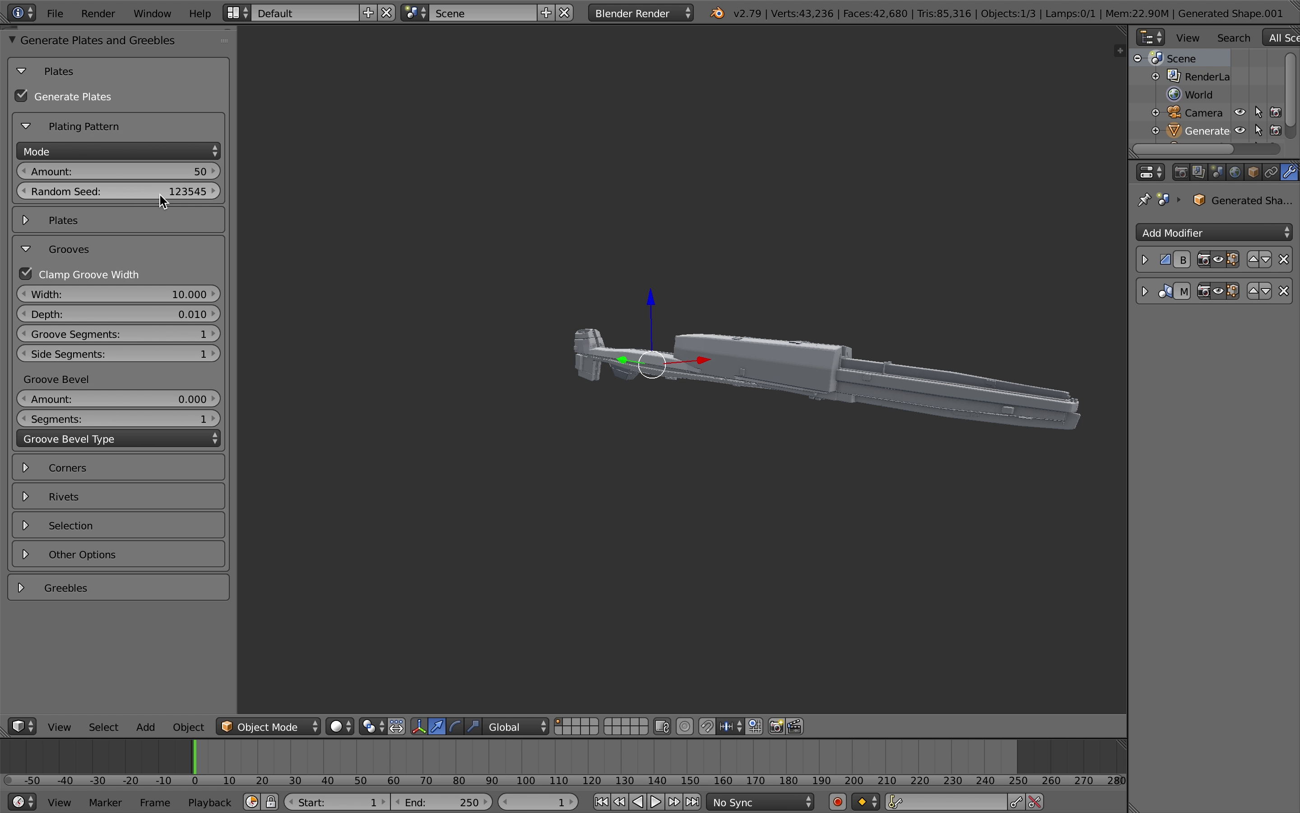
{"action": "left_click", "coordinate": [217, 191]}
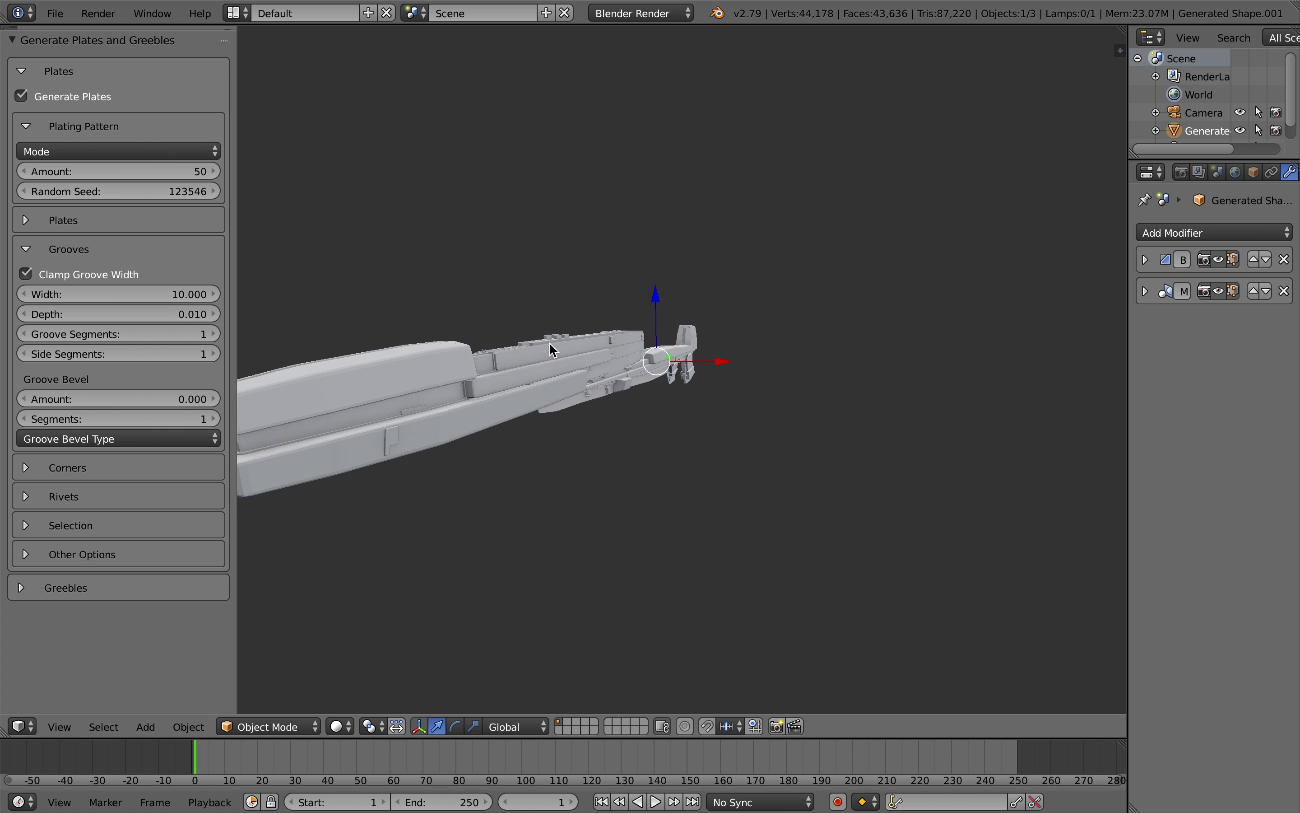
{"action": "scroll", "coordinate": [550, 342], "scroll_direction": "down", "scroll_amount": 3}
{"action": "middle_click_drag", "start_coordinate": [549, 342], "coordinate": [415, 386]}
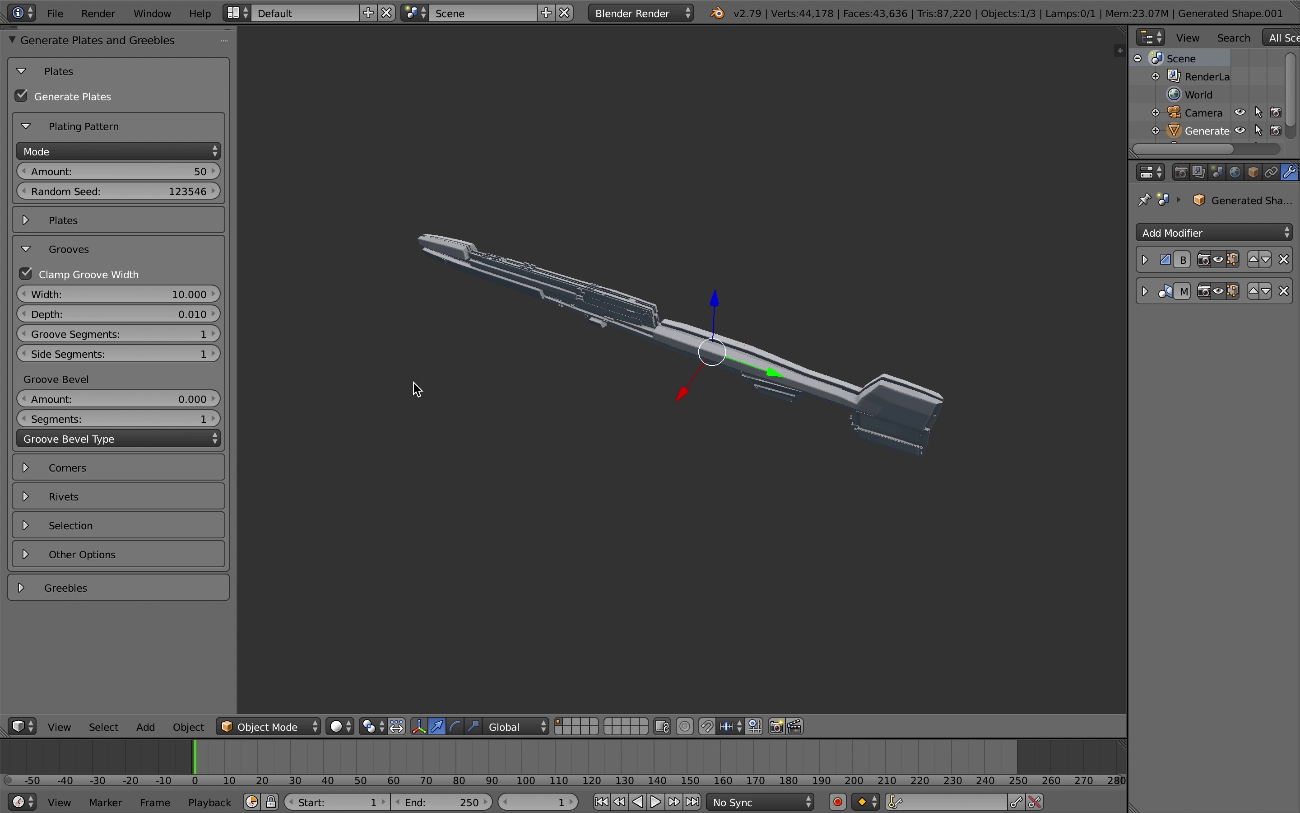
- Try a plate taper amount of 0.2 and view the ship from the side
{"action": "left_click", "coordinate": [27, 220]}
{"action": "left_click", "coordinate": [138, 263]}
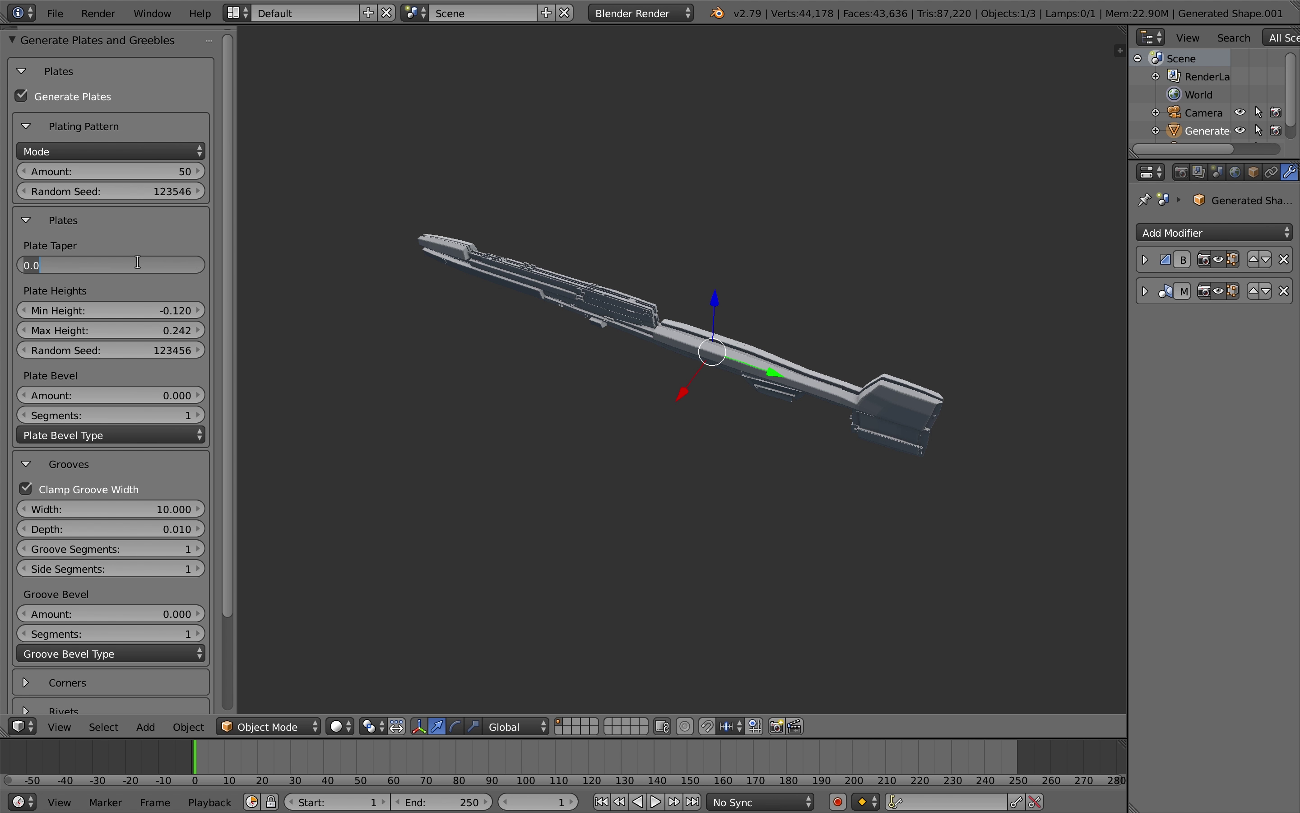
{"action": "left_click", "coordinate": [138, 263]}
{"action": "type", "text": "2"}
{"action": "key", "text": "Return"}
{"action": "key", "text": "KP_3"}
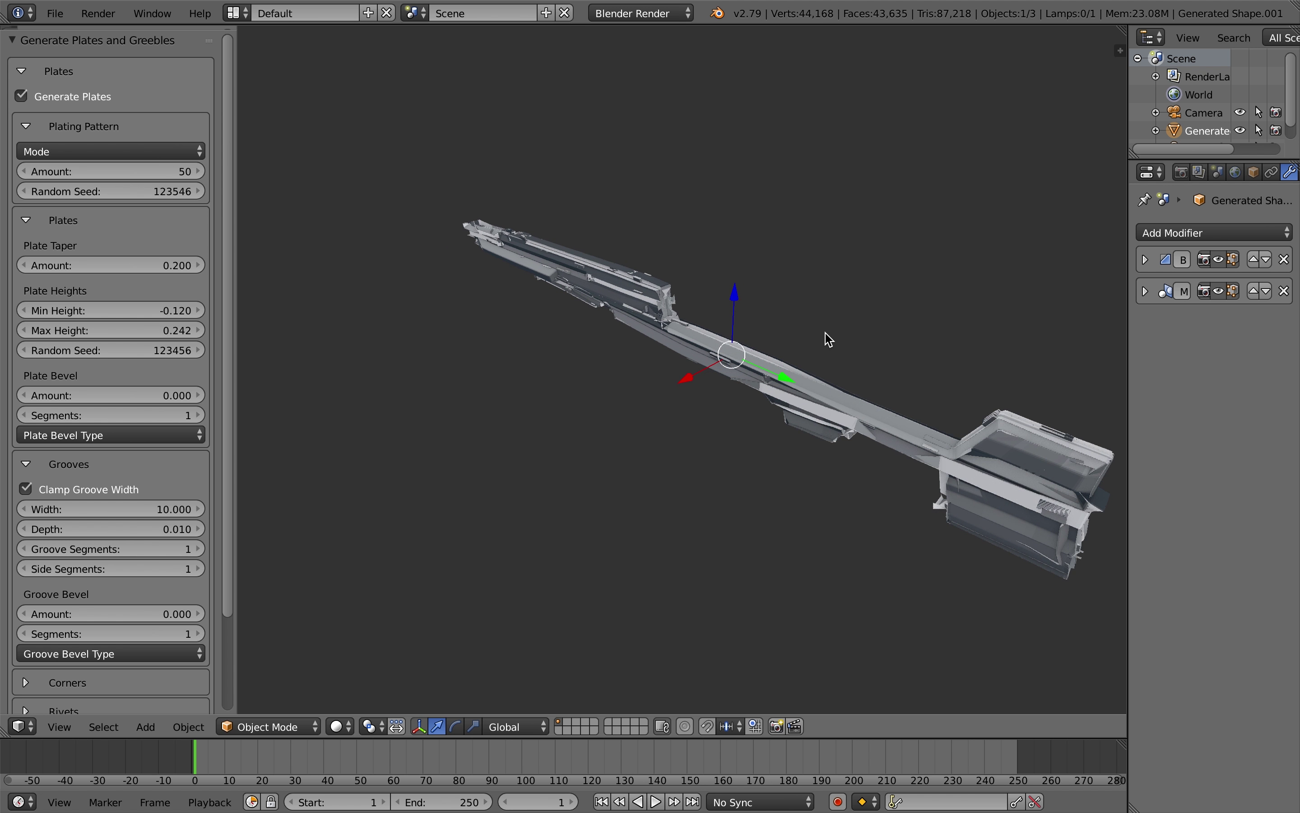
- Try a plate taper amount of 0.04
{"action": "left_click", "coordinate": [166, 262]}
{"action": "type", "text": "."}
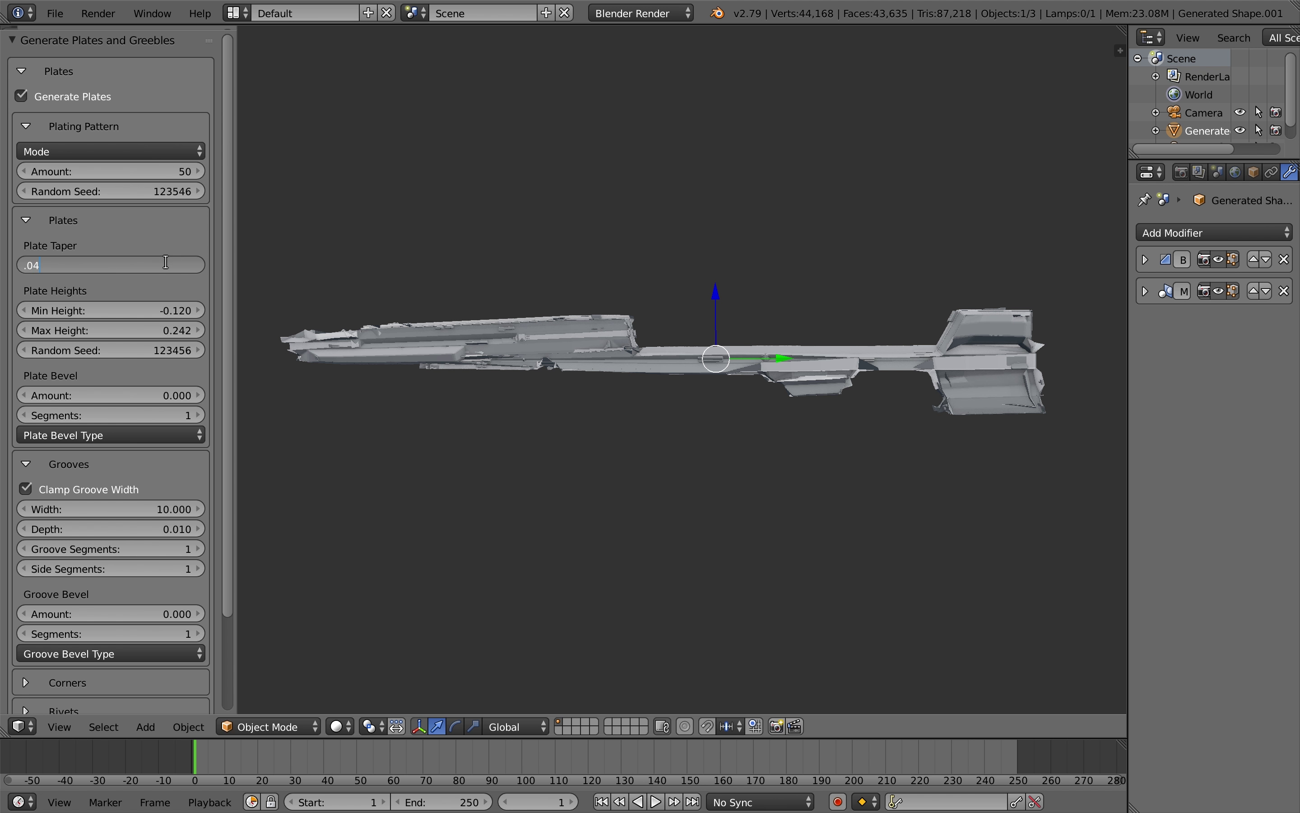
{"action": "type", "text": "04"}
{"action": "key", "text": "Return"}
{"action": "mouse_move", "coordinate": [722, 398]}
{"action": "middle_mouse_down"}
{"action": "mouse_move", "coordinate": [696, 389]}
{"action": "mouse_move", "coordinate": [729, 407]}
{"action": "middle_mouse_up"}
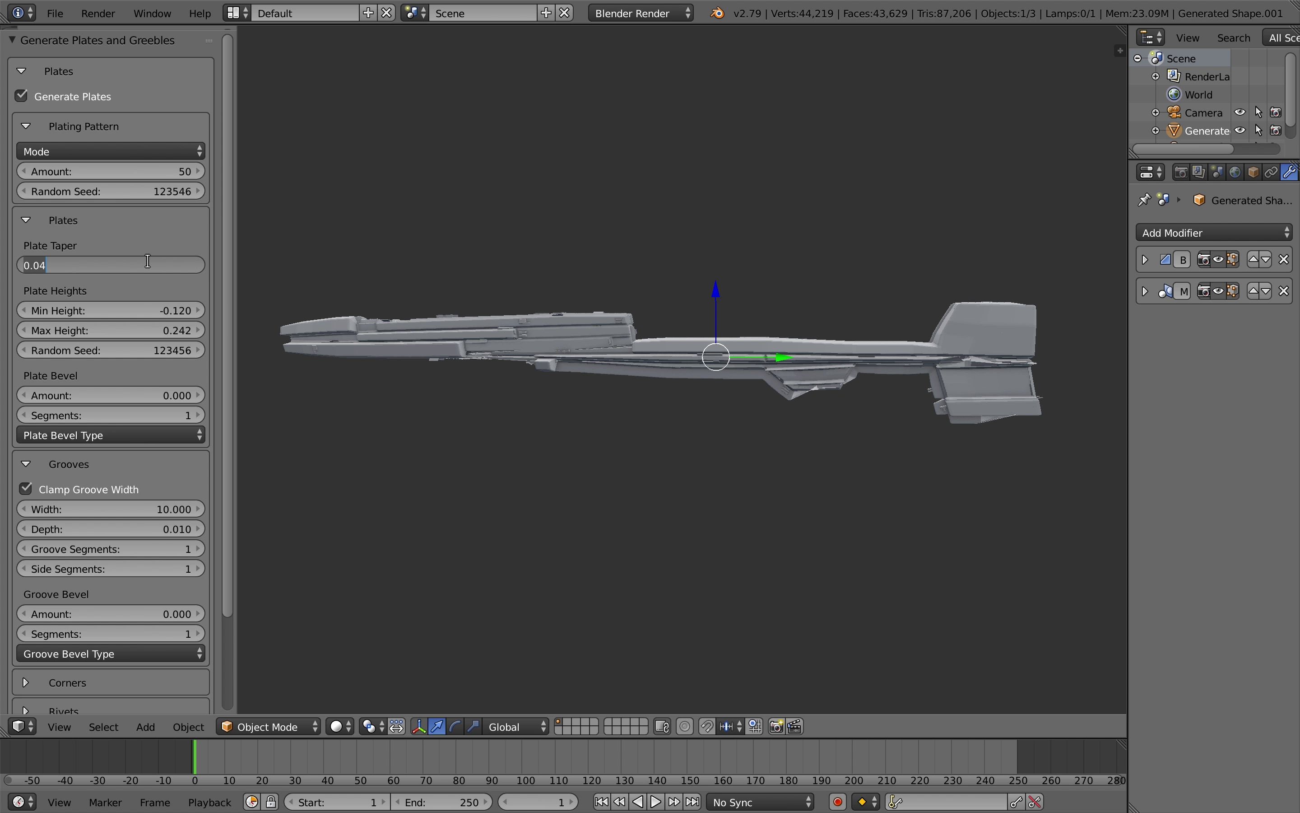
- Reset the plate taper amount to 0
{"action": "key", "text": "BackSpace"}
{"action": "key", "text": "BackSpace"}
{"action": "key", "text": "BackSpace"}
{"action": "key", "text": "Return"}
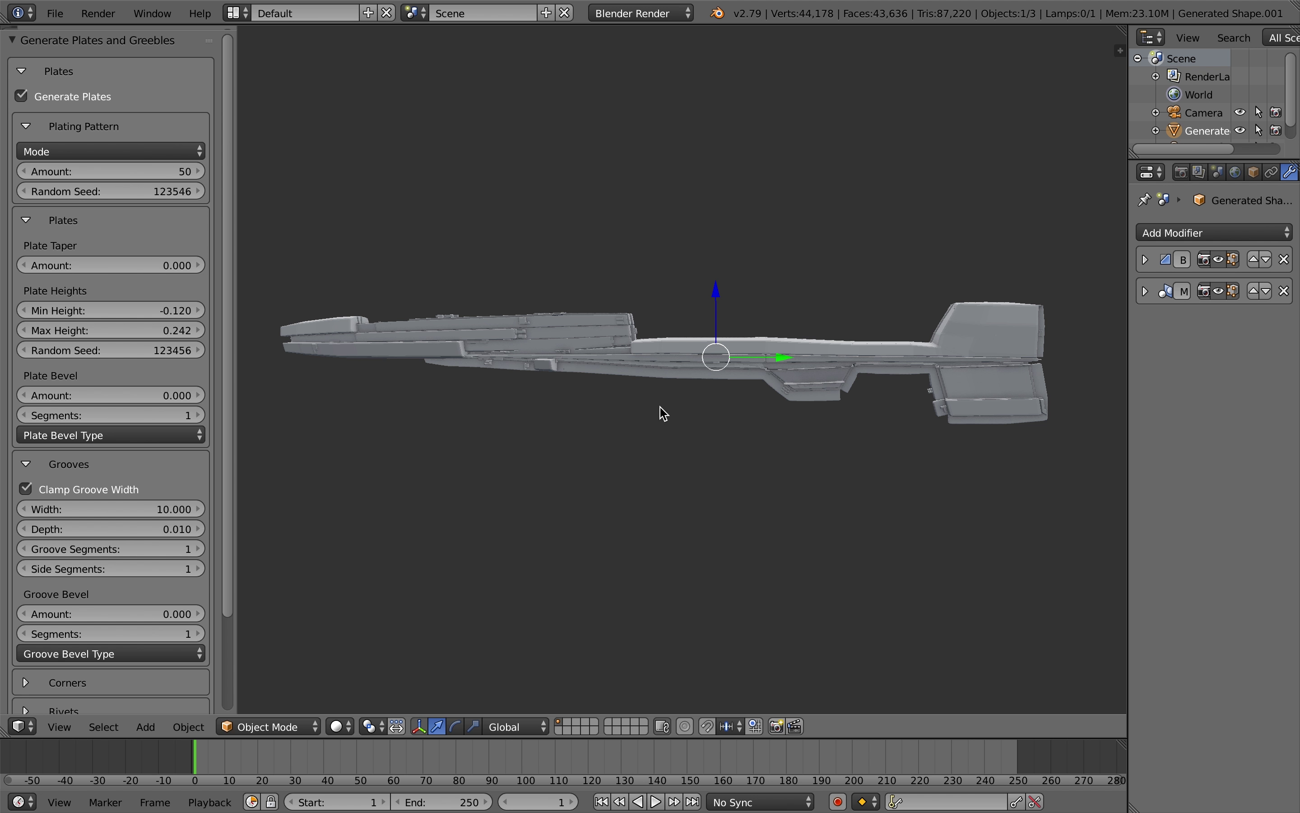
- Set the plating pattern's random seed to 123622
{"action": "middle_click_drag", "start_coordinate": [650, 400], "coordinate": [550, 368]}
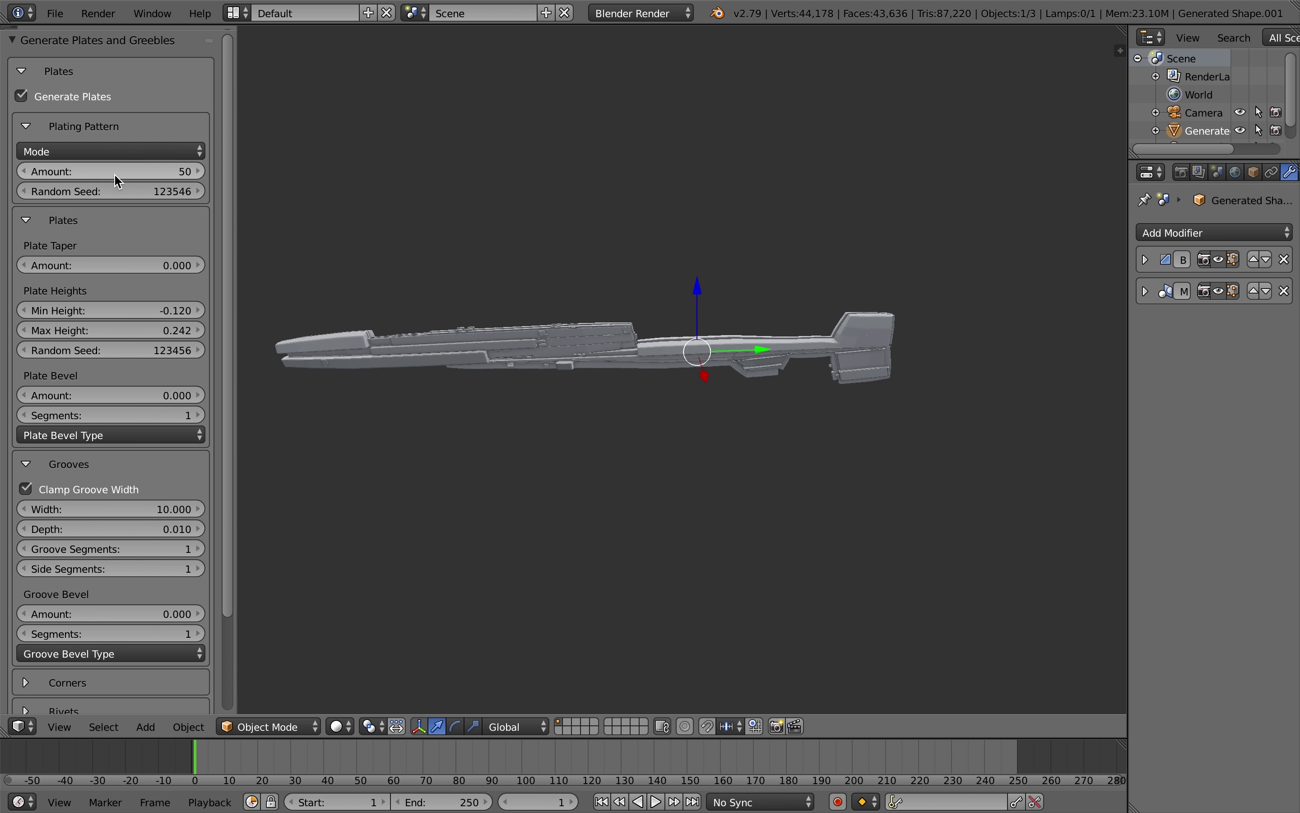
{"action": "left_click_drag", "start_coordinate": [136, 195], "coordinate": [166, 199]}
{"action": "middle_click_drag", "start_coordinate": [921, 499], "coordinate": [723, 477]}
- Replace the plated spaceship with a new Shape Generator mesh using random seed 1761
{"action": "key", "text": "x"}
{"action": "left_click", "coordinate": [666, 471]}
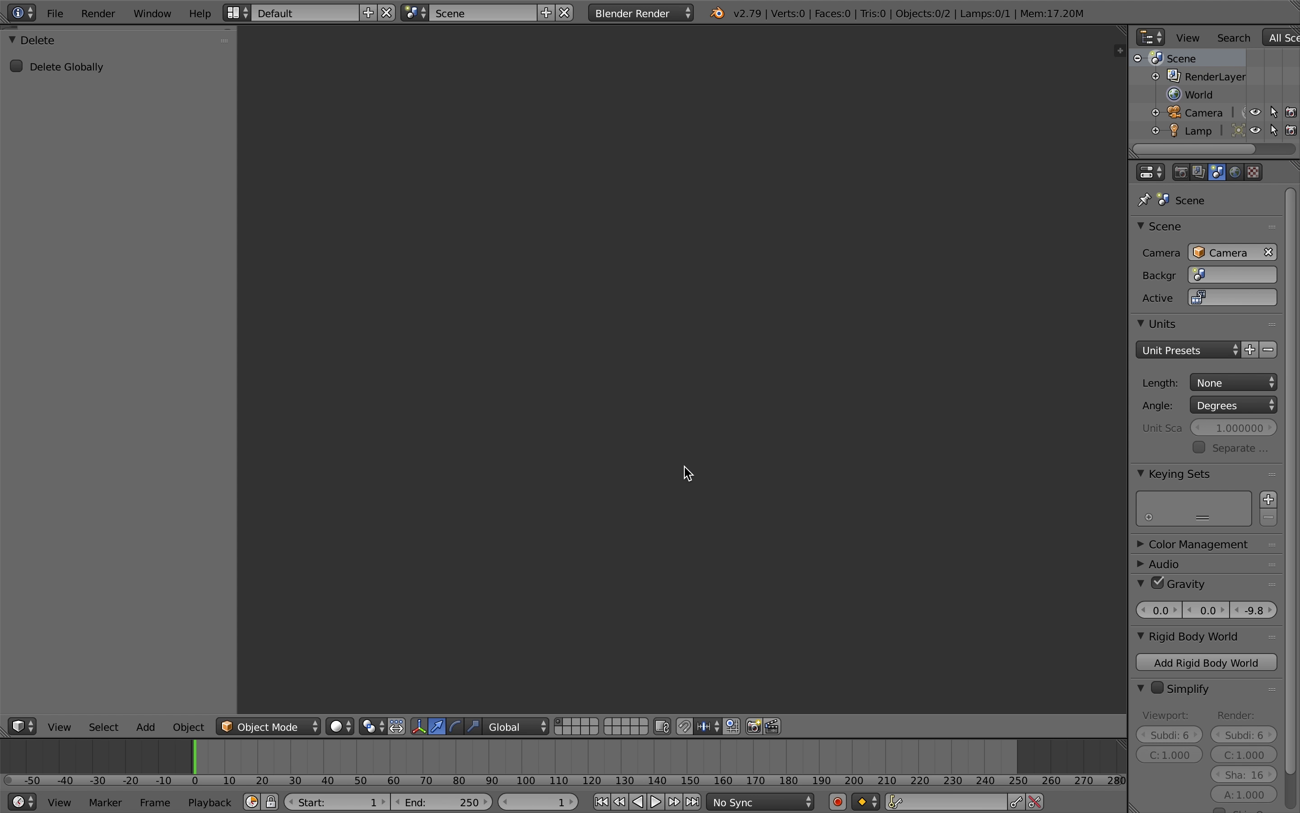
{"action": "key", "text": "shift+a"}
{"action": "mouse_move", "coordinate": [688, 473]}
{"action": "left_click", "coordinate": [769, 692]}
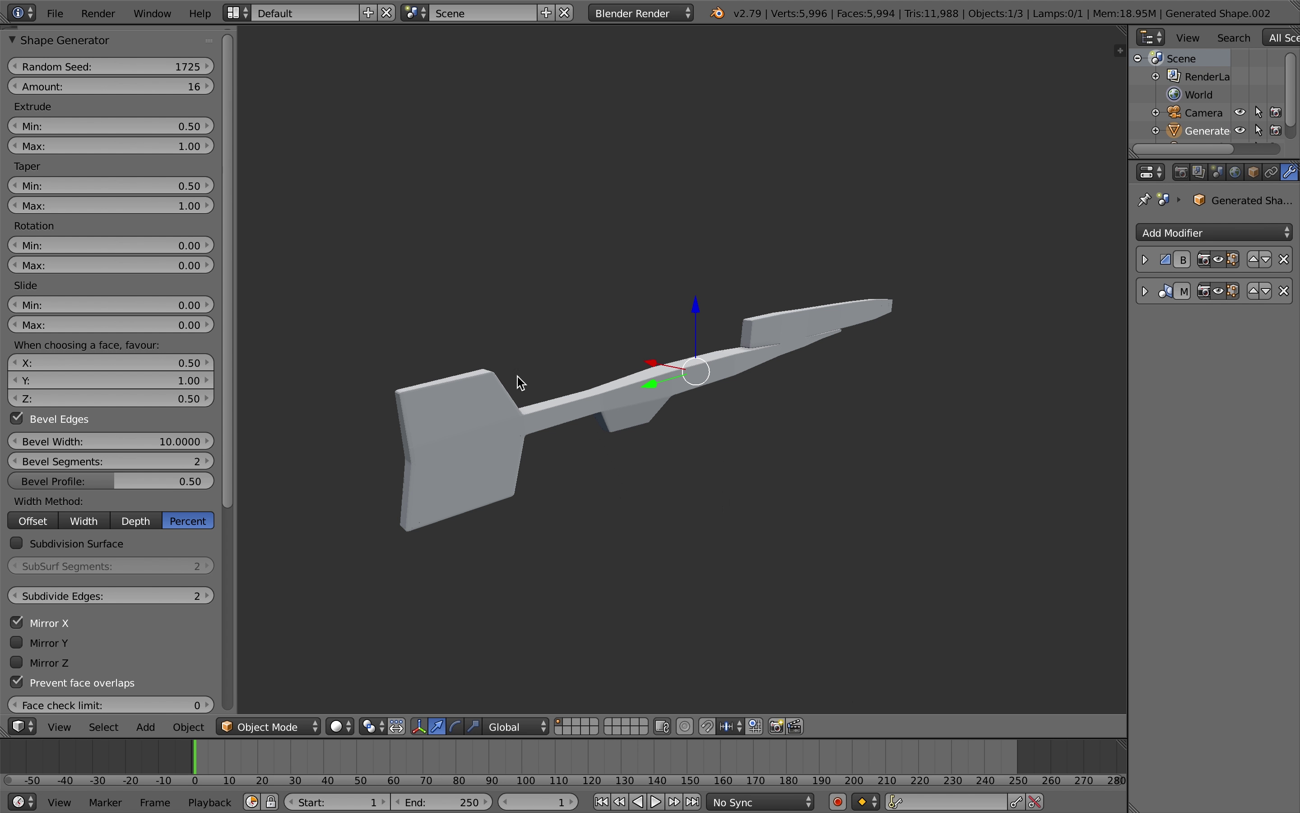
{"action": "left_click_drag", "start_coordinate": [213, 66], "coordinate": [247, 66]}
{"action": "middle_click_drag", "start_coordinate": [679, 326], "coordinate": [642, 363]}
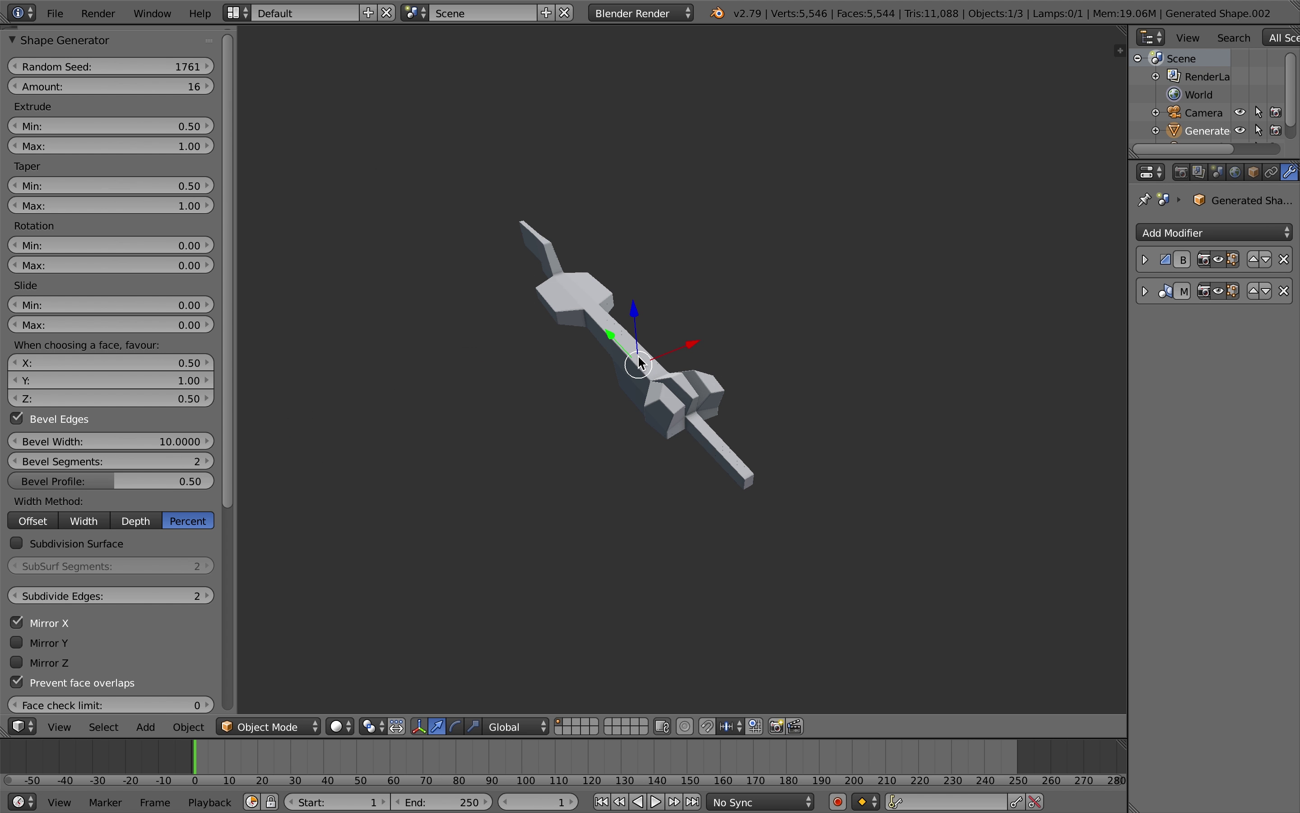
- Generate plates and greebles on the base shape with a plating pattern random seed of 123686
{"action": "key", "text": "space"}
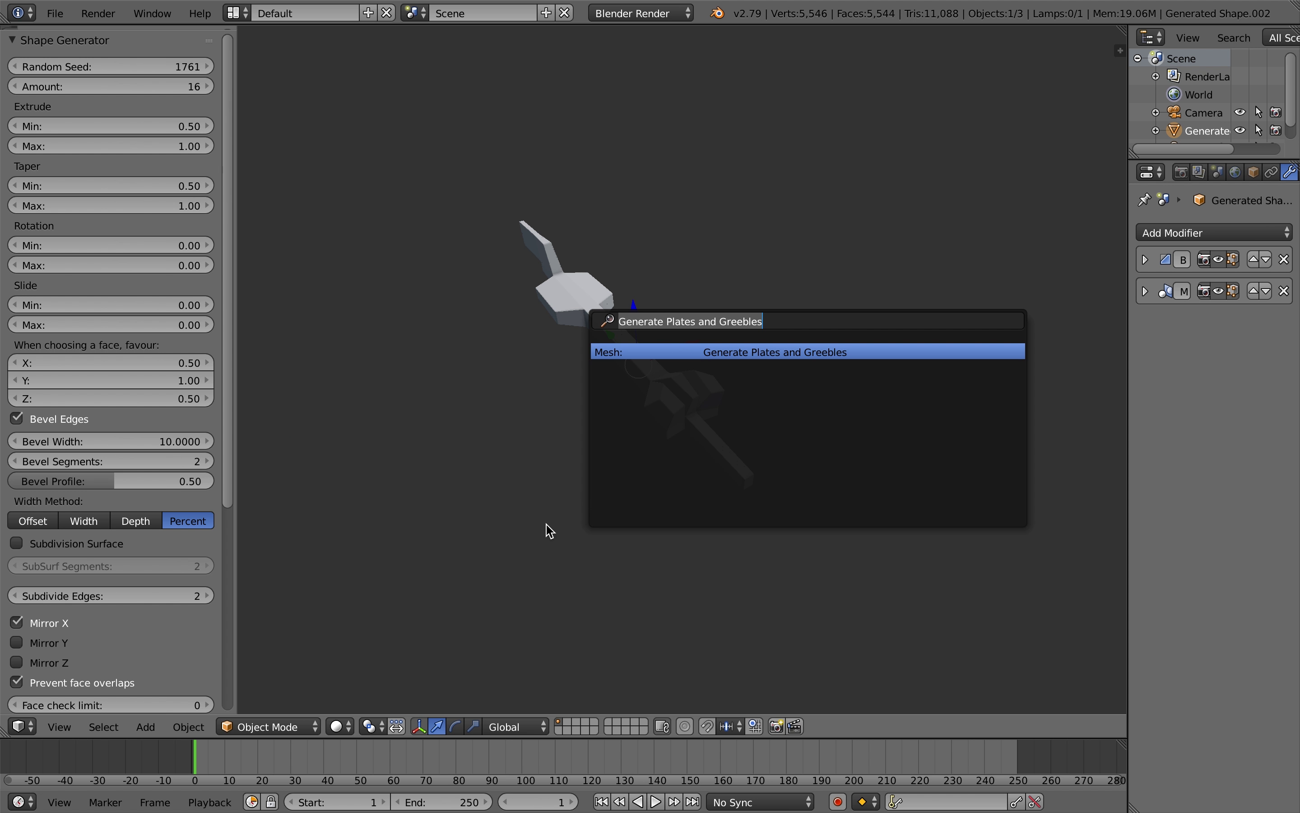
{"action": "key", "text": "Return"}
{"action": "middle_click_drag", "start_coordinate": [569, 473], "coordinate": [559, 412]}
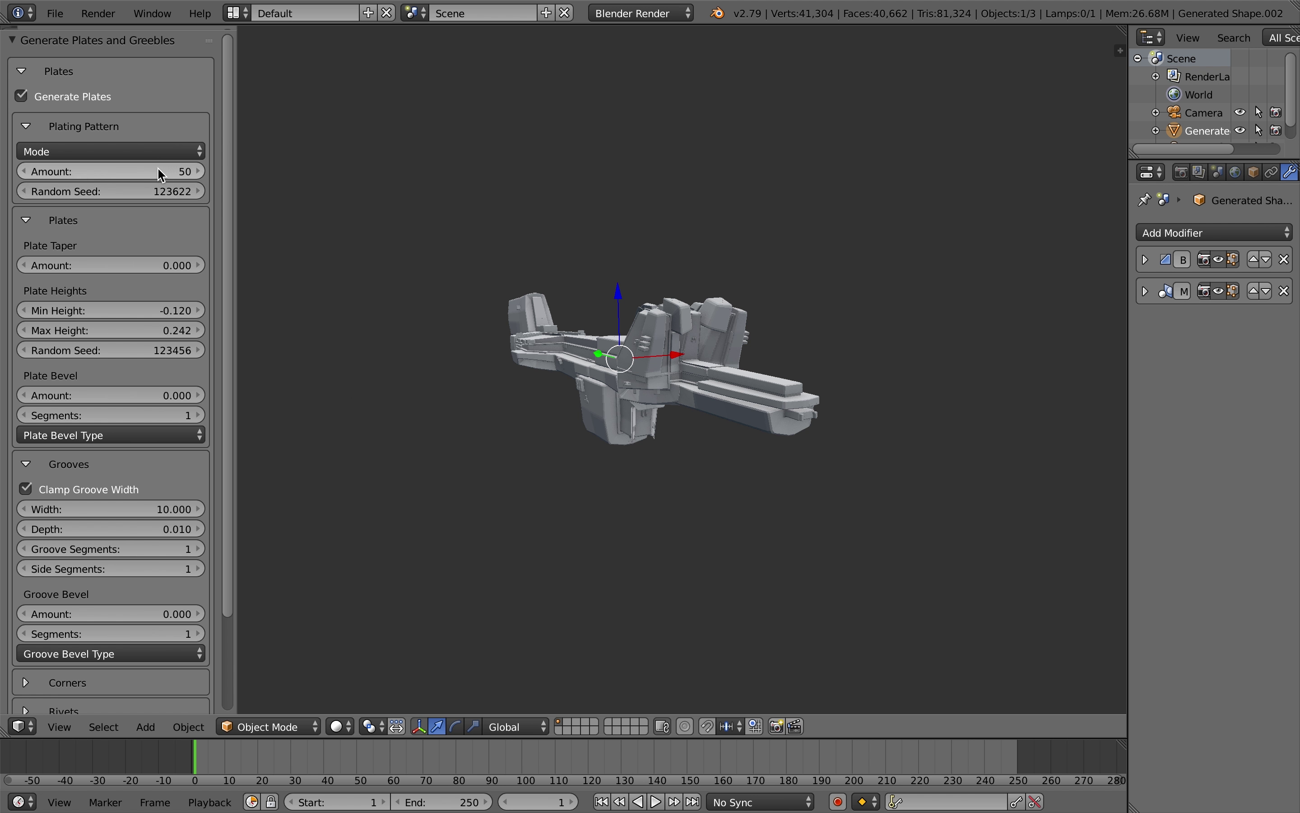
{"action": "mouse_move", "coordinate": [161, 193]}
{"action": "left_mouse_down"}
{"action": "mouse_move", "coordinate": [183, 194]}
{"action": "mouse_move", "coordinate": [153, 197]}
{"action": "left_mouse_up"}
{"action": "mouse_move", "coordinate": [578, 364]}
{"action": "middle_mouse_down"}
{"action": "mouse_move", "coordinate": [509, 380]}
{"action": "mouse_move", "coordinate": [565, 387]}
{"action": "middle_mouse_up"}
- Delete the current plated ship and add another Shape Generator mesh
{"action": "key", "text": "x"}
{"action": "left_click", "coordinate": [552, 389]}
{"action": "key", "text": "shift+a"}
{"action": "left_click", "coordinate": [656, 611]}
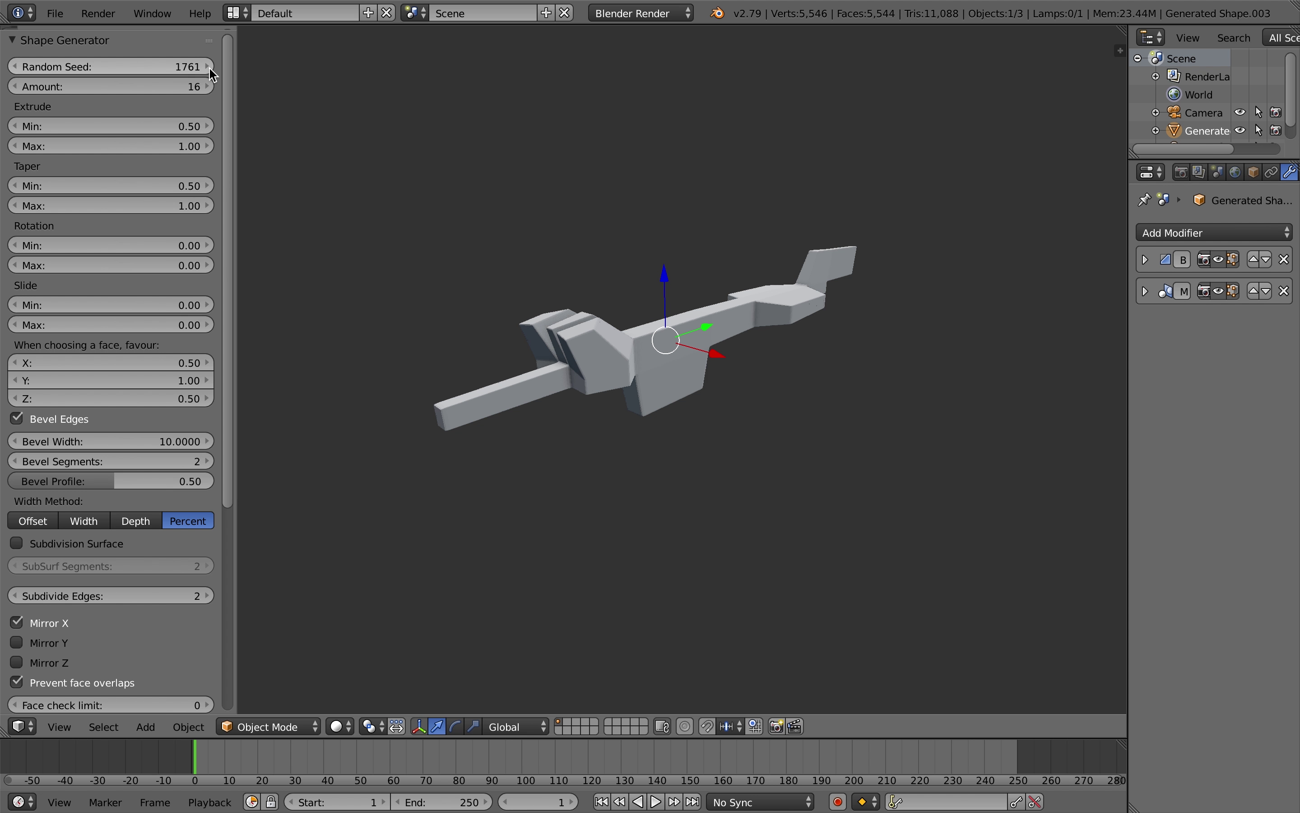
- Set the base shape's random seed to 1765 and generate plates and greebles on it
{"action": "left_click", "coordinate": [209, 66]}
{"action": "left_click", "coordinate": [209, 67]}
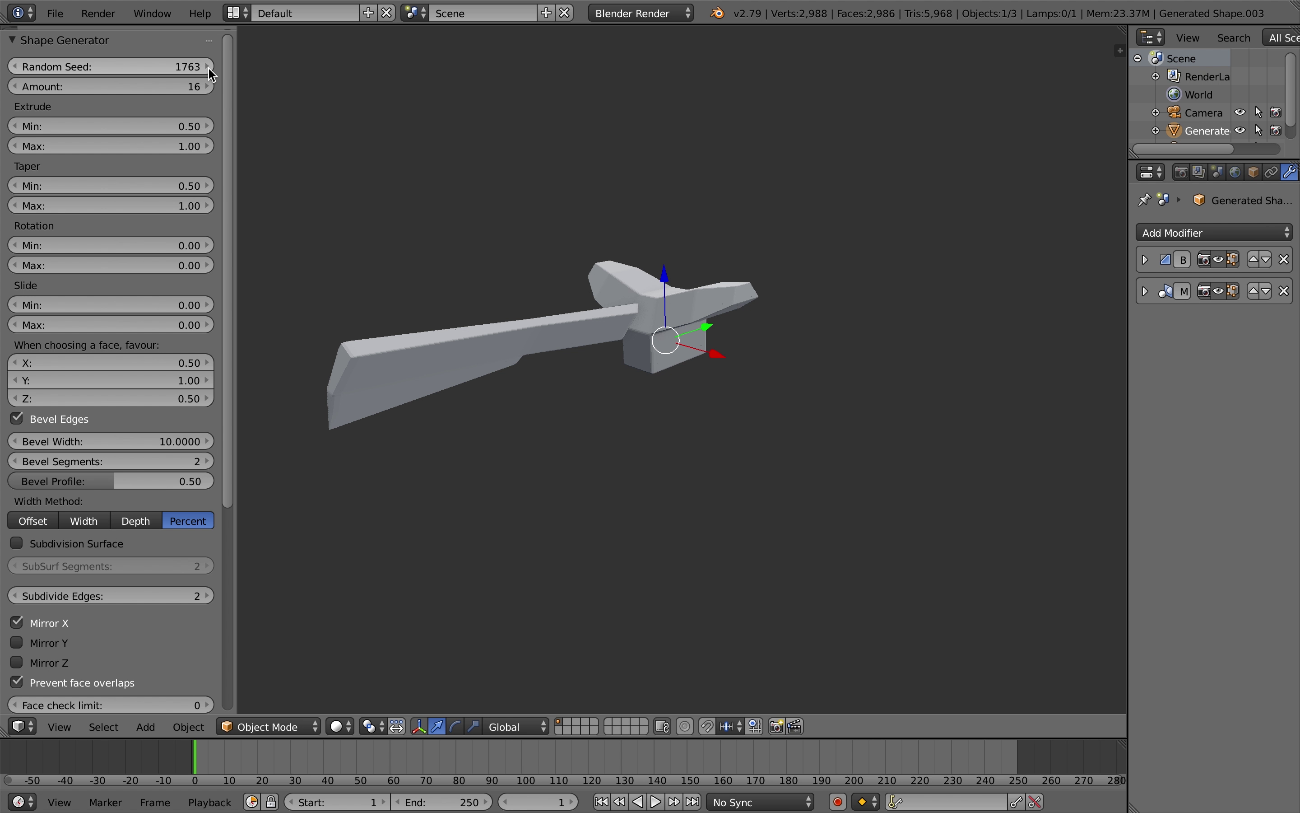
{"action": "left_click", "coordinate": [209, 67]}
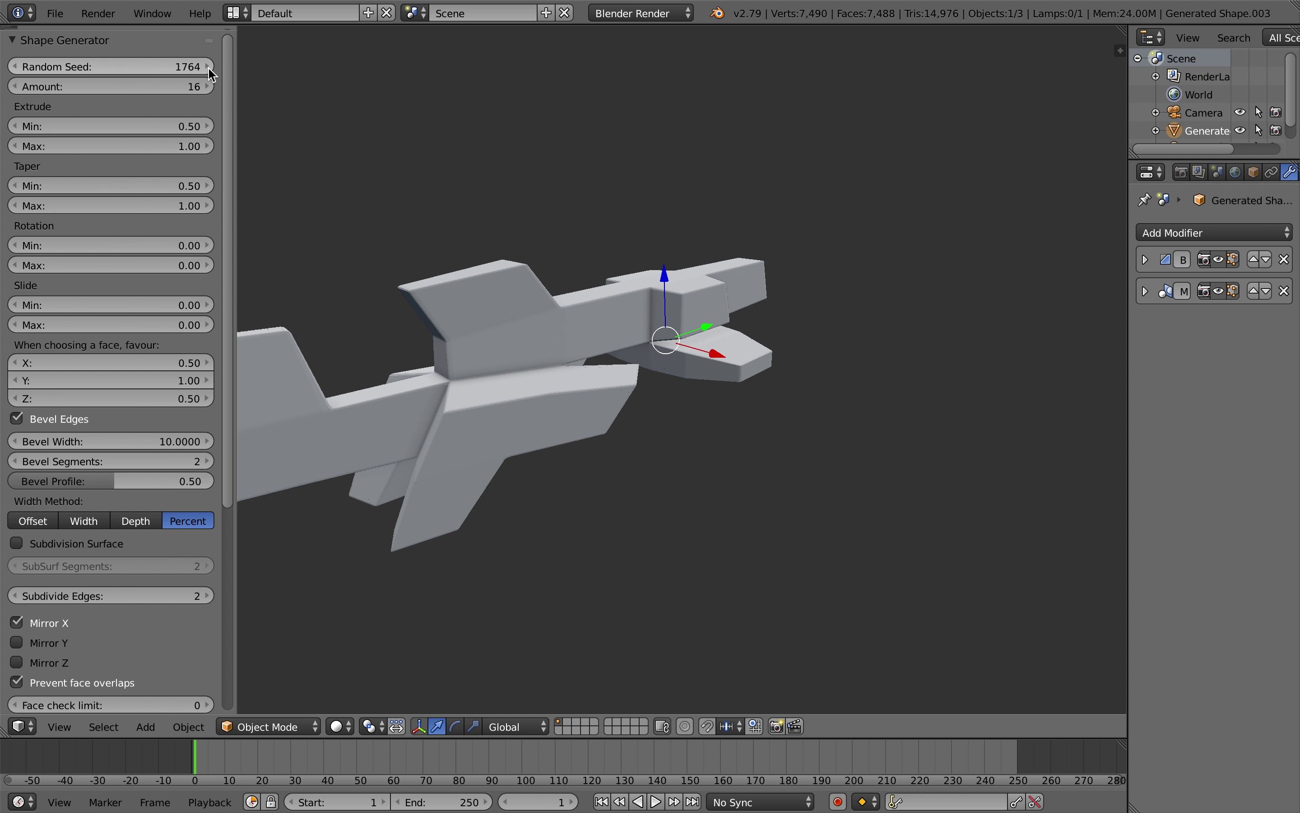
{"action": "left_click", "coordinate": [209, 67]}
{"action": "key", "text": "space"}
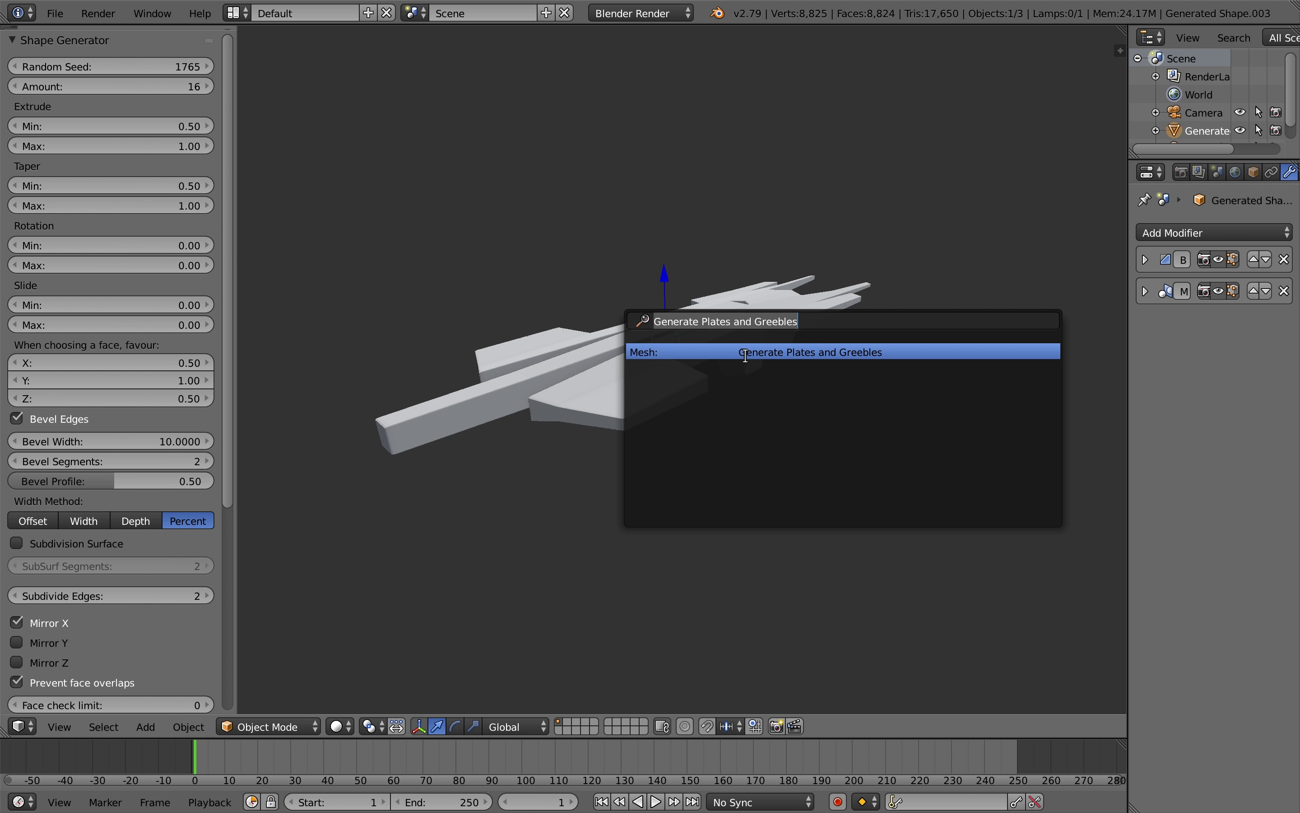
{"action": "key", "text": "Return"}
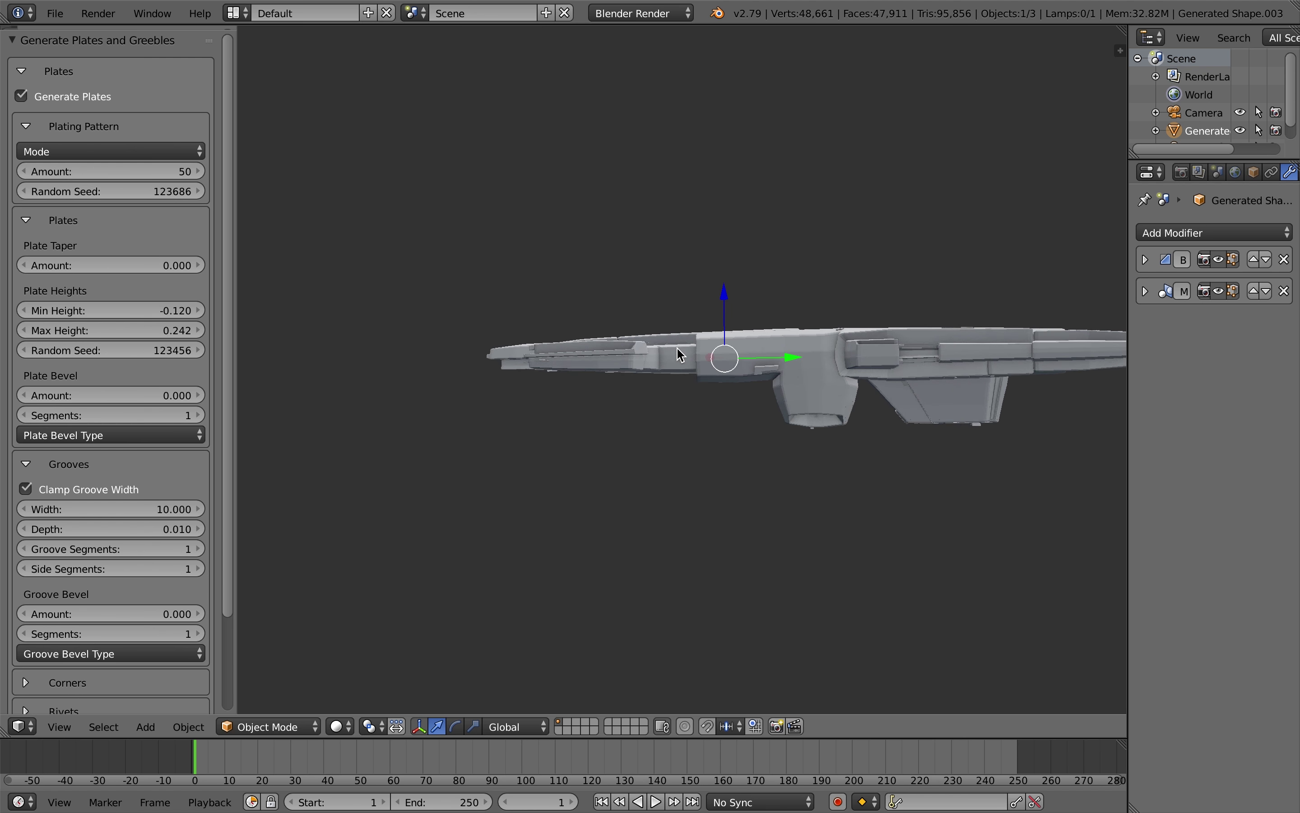